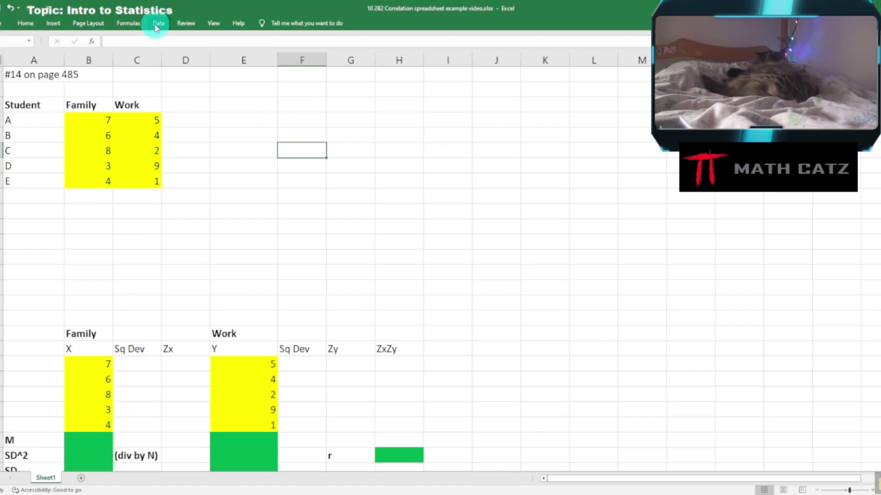
# Insert a blank markers-only scatter chart and place it beside the student data table
pyautogui.click(28, 25)
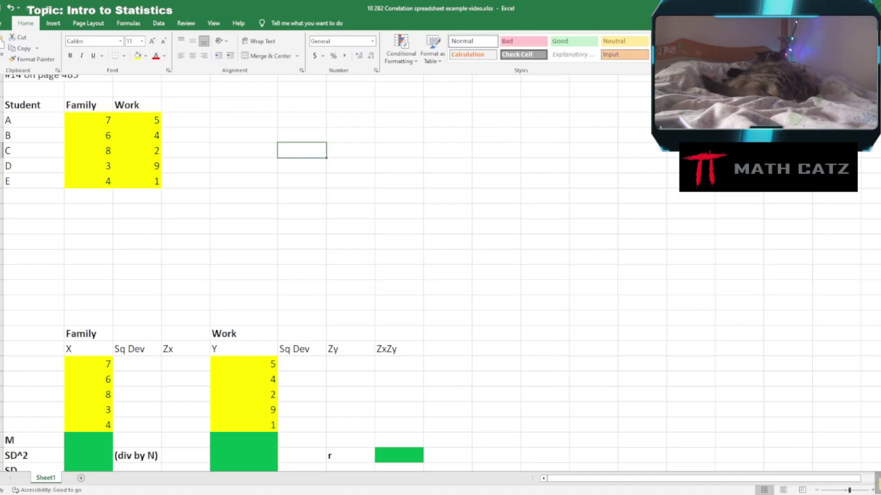
pyautogui.hotkey('ctrl', 'F1')
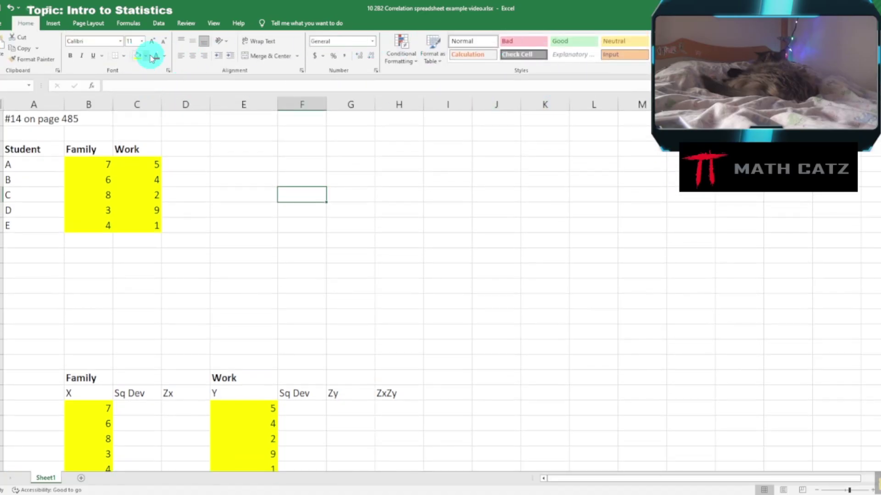
pyautogui.click(160, 24)
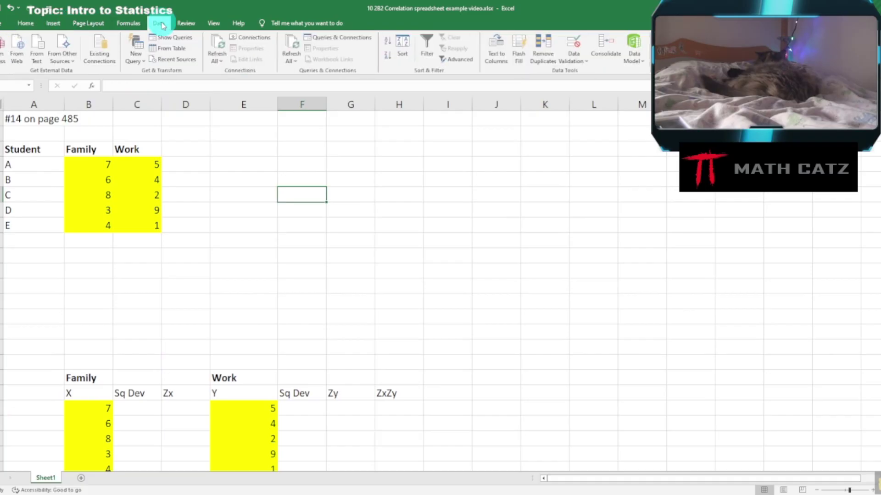
pyautogui.click(51, 23)
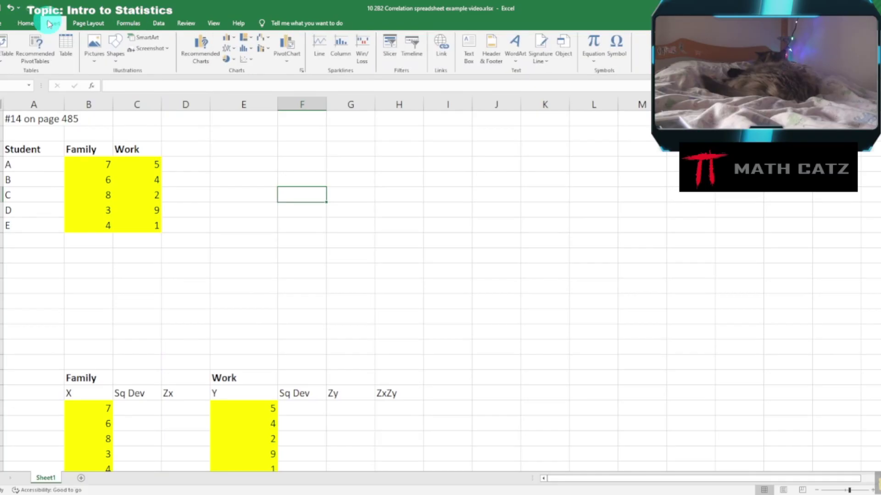
pyautogui.click(252, 60)
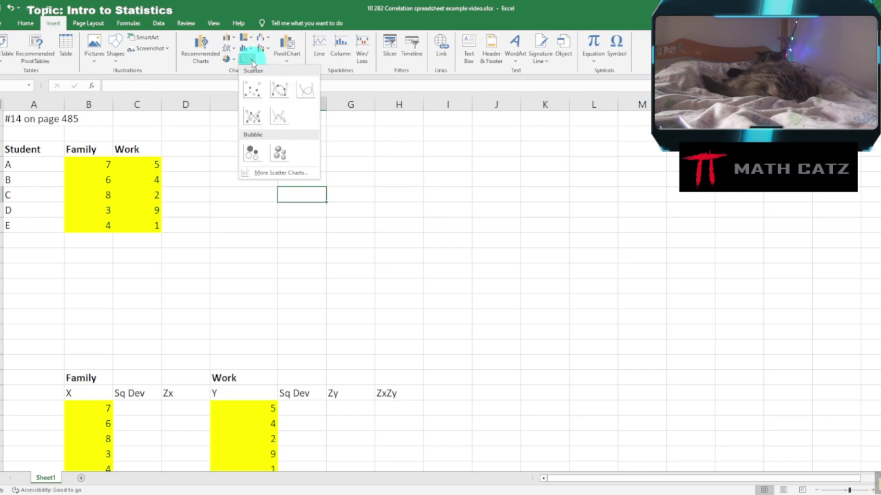
pyautogui.click(252, 92)
pyautogui.moveTo(375, 258); pyautogui.dragTo(307, 206)
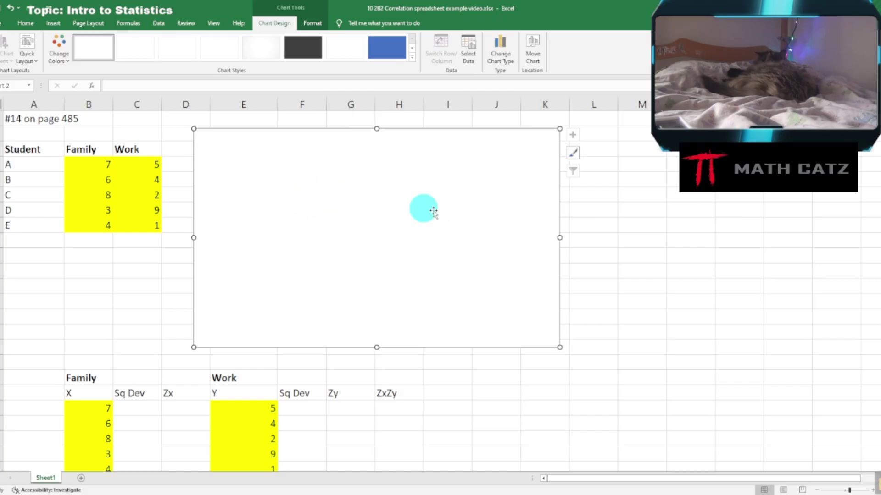
# Add a series to the scatter chart with Family scores B4:B8 as X values and Work scores C4:C8 as Y values
pyautogui.rightClick(316, 211)
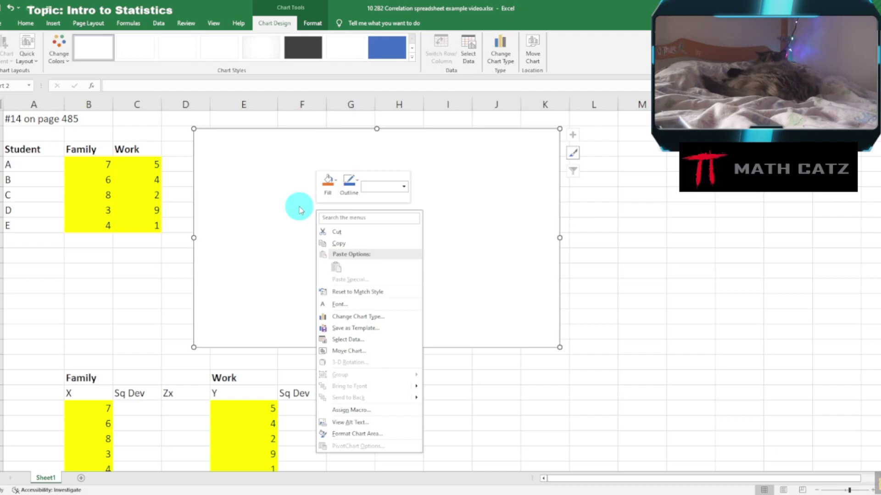
pyautogui.click(345, 342)
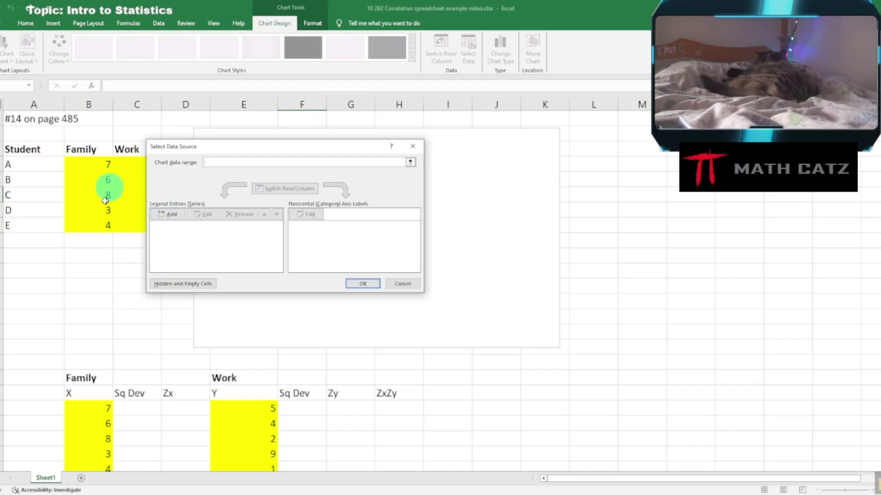
pyautogui.click(167, 215)
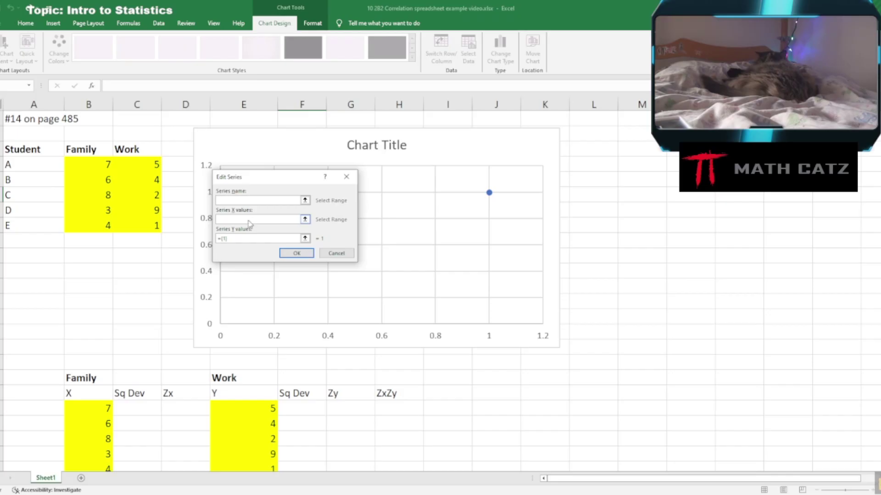
pyautogui.moveTo(83, 165); pyautogui.dragTo(78, 224)
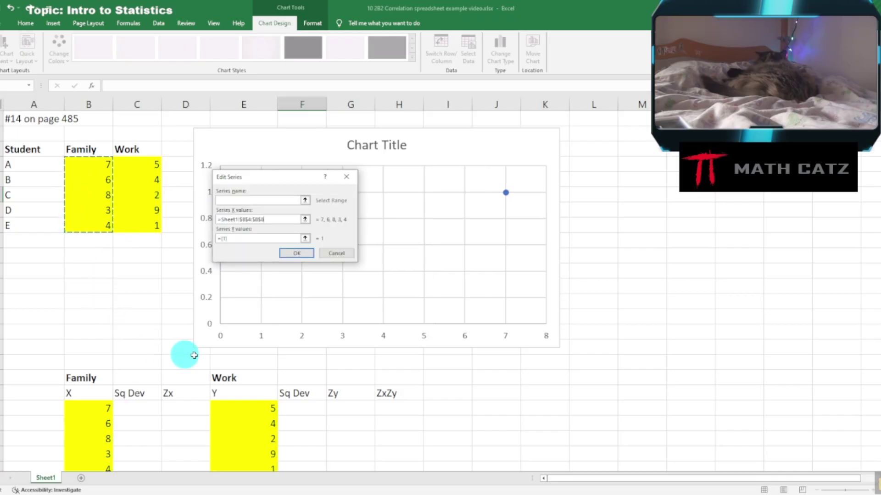
pyautogui.click(237, 239)
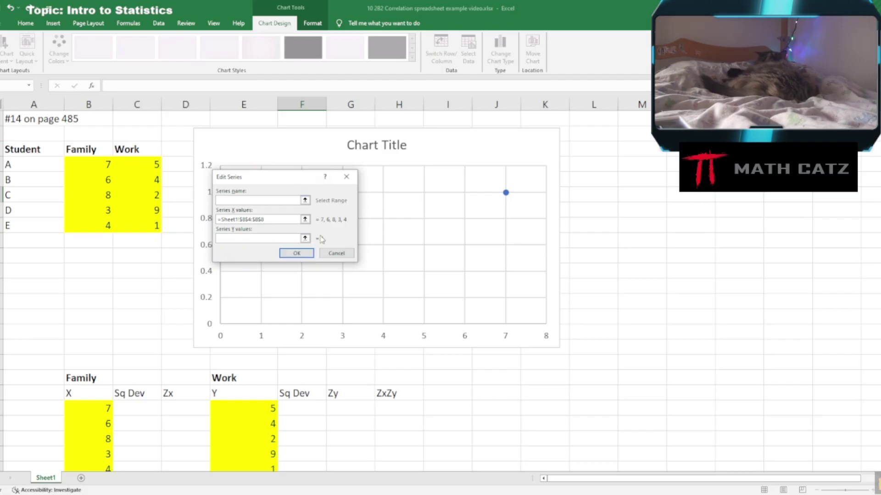
pyautogui.click(356, 264)
pyautogui.moveTo(138, 164); pyautogui.dragTo(128, 229)
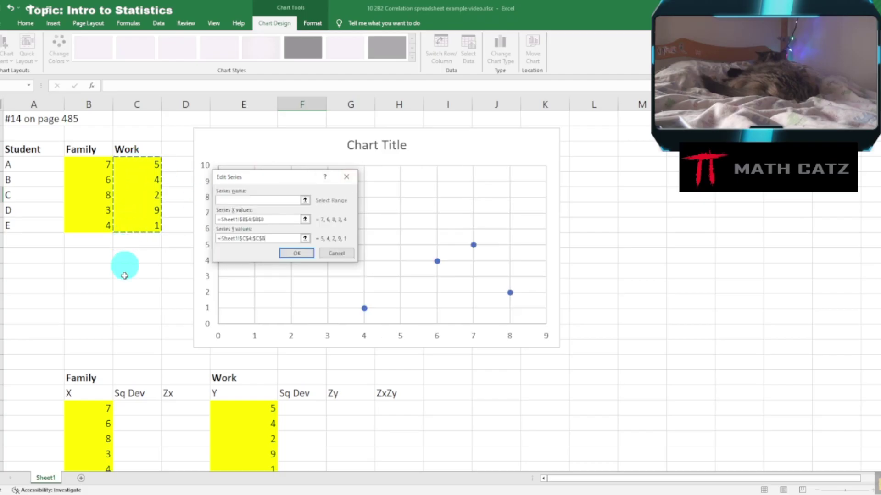
pyautogui.click(295, 253)
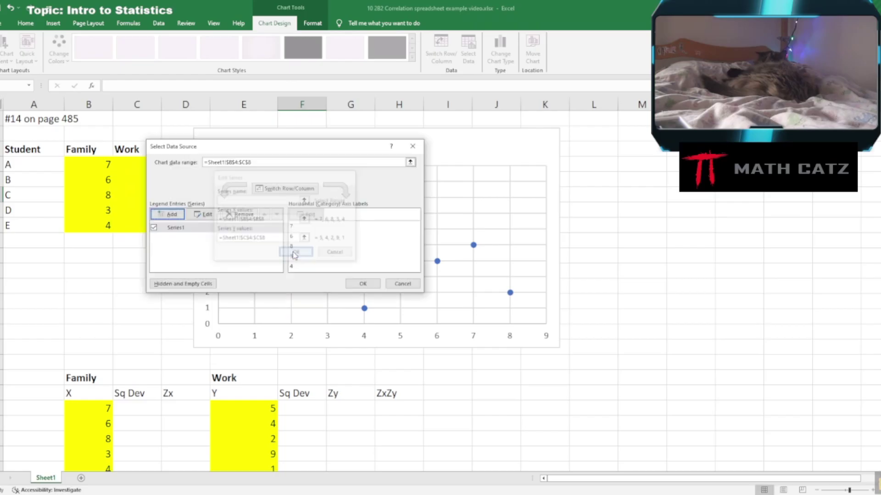
pyautogui.click(363, 283)
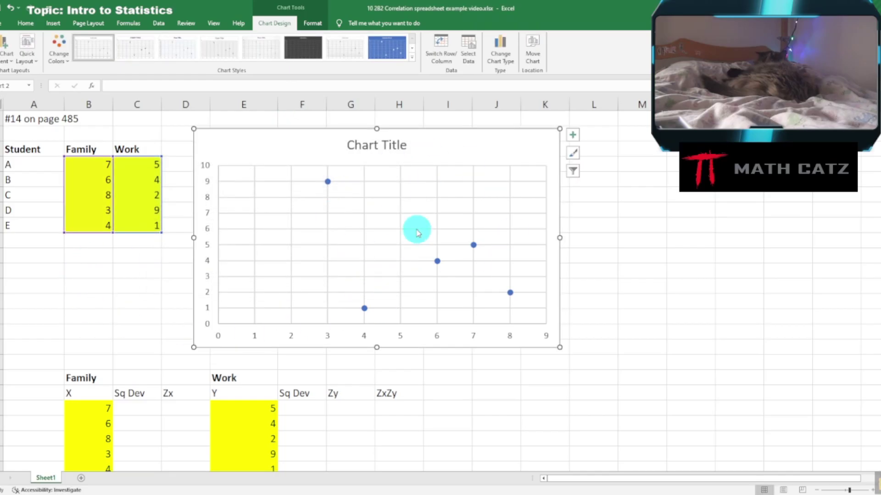
pyautogui.click(598, 260)
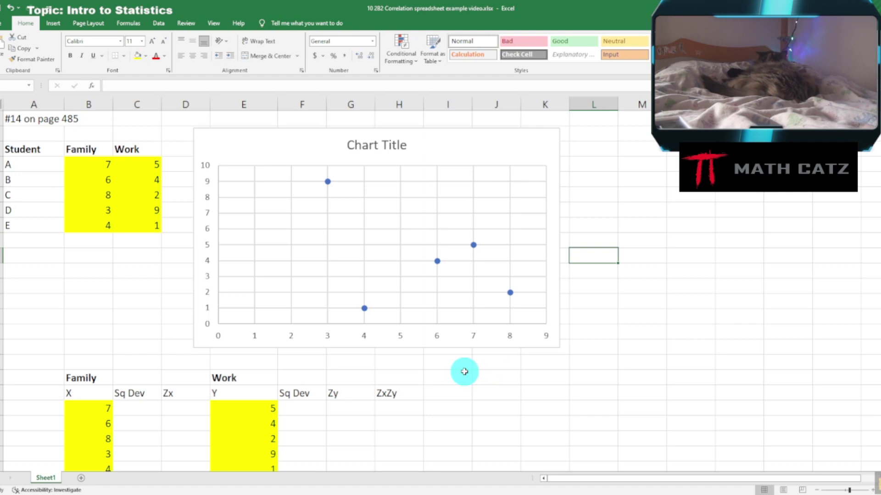
# Calculate the Family mean in the M row of the lower table with =AVERAGE(B20:B24)
pyautogui.scroll(-5, 464, 372)
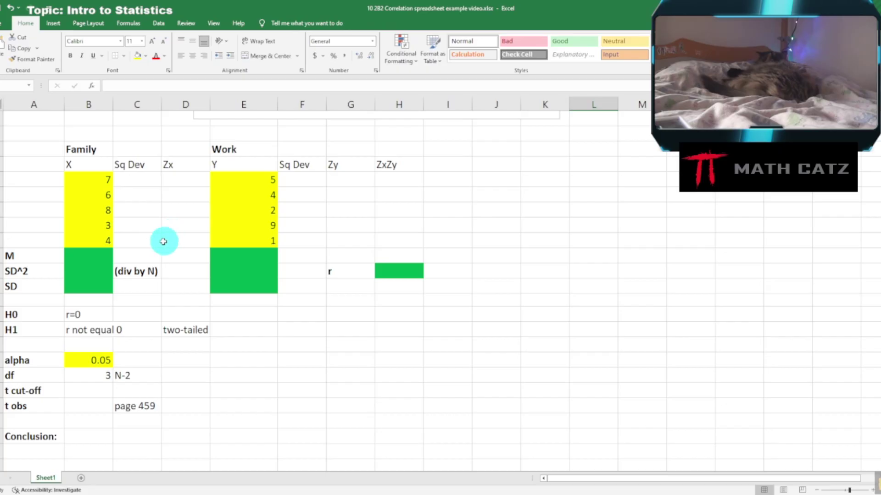
pyautogui.click(94, 255)
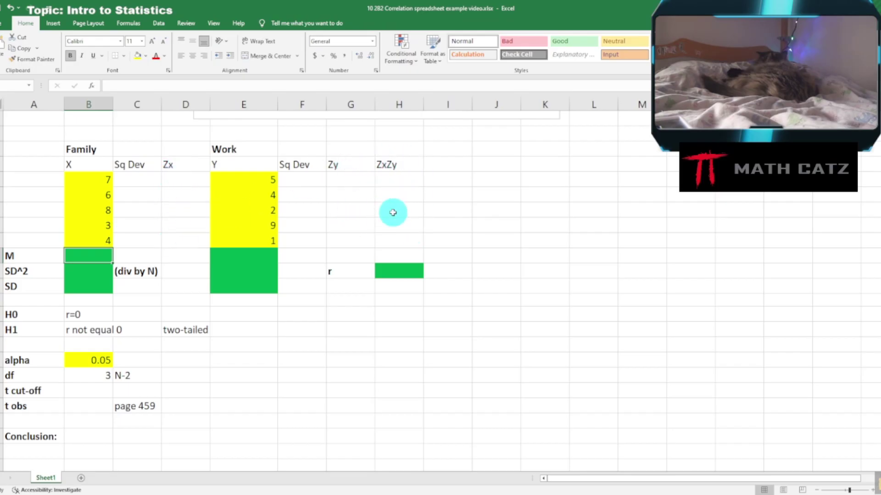
pyautogui.click(180, 180)
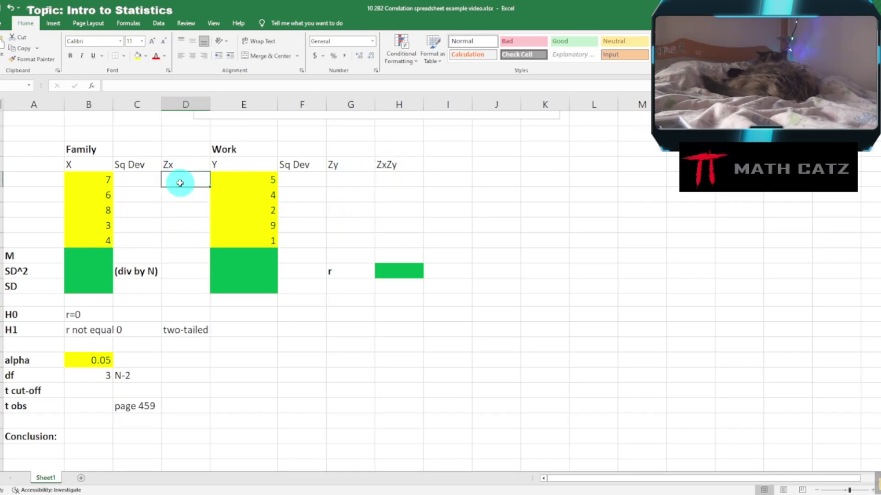
pyautogui.click(145, 180)
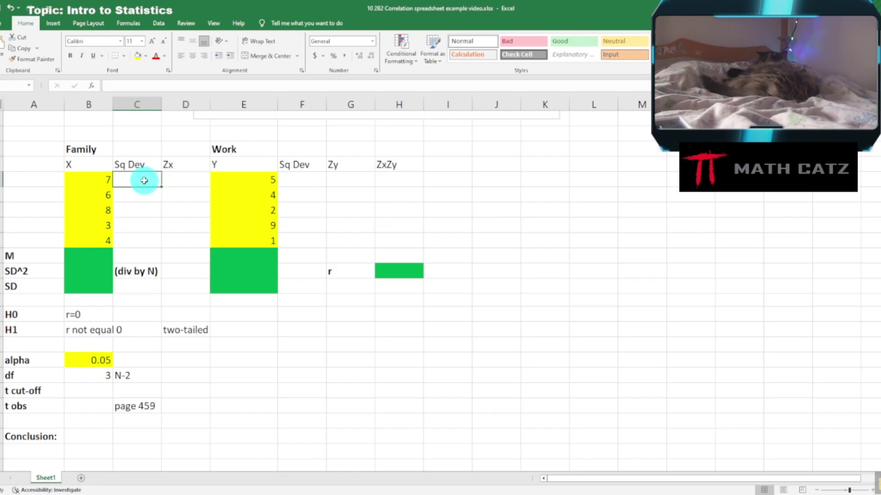
pyautogui.click(87, 255)
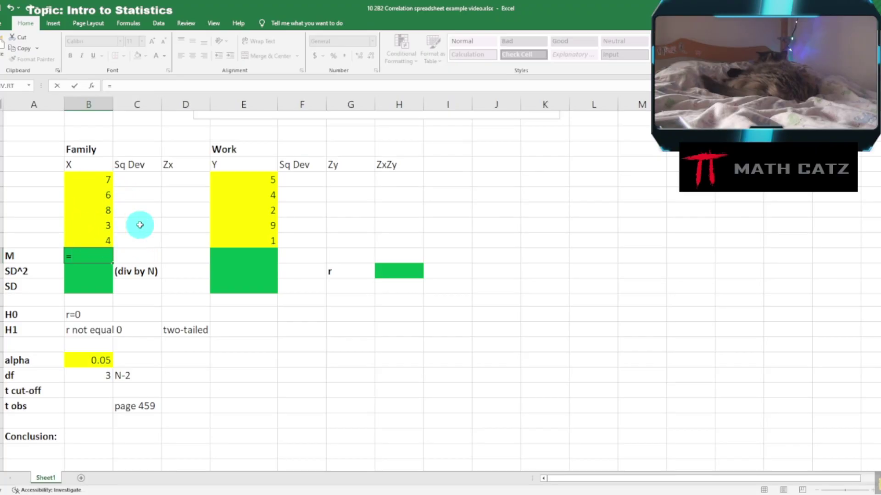
pyautogui.write('aver')
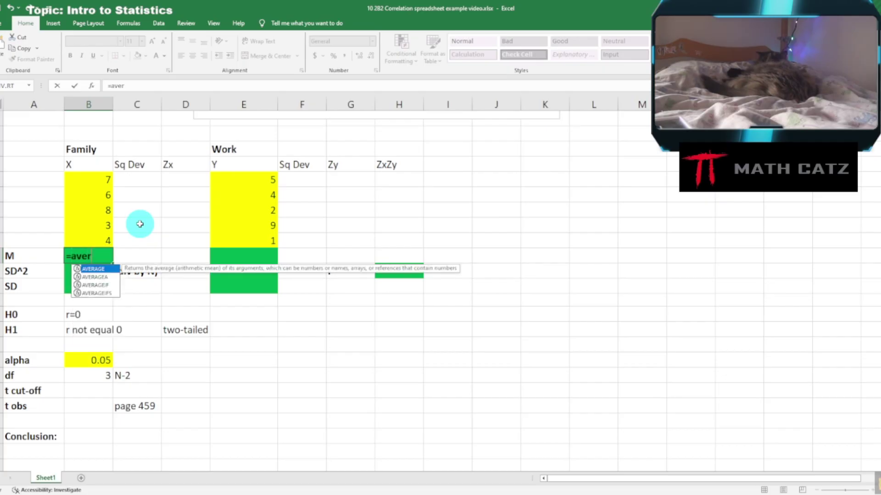
pyautogui.press('Tab')
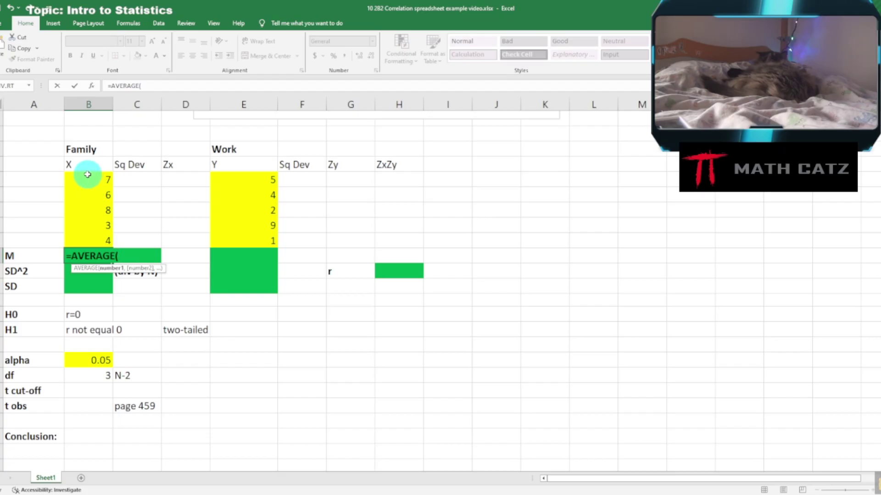
pyautogui.moveTo(87, 175); pyautogui.dragTo(80, 238)
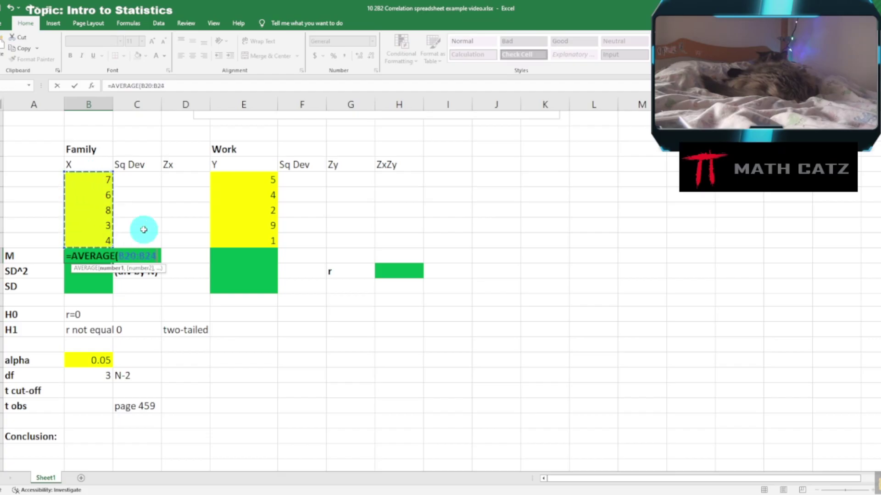
pyautogui.write(')')
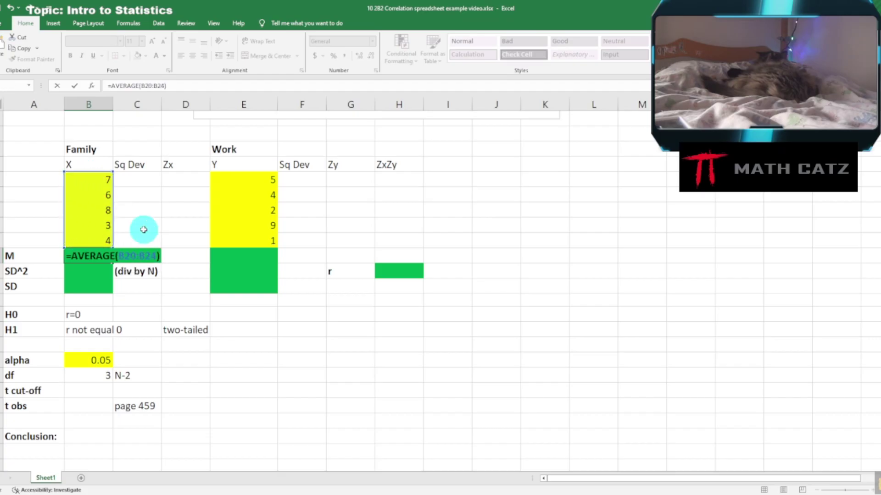
pyautogui.press('Return')
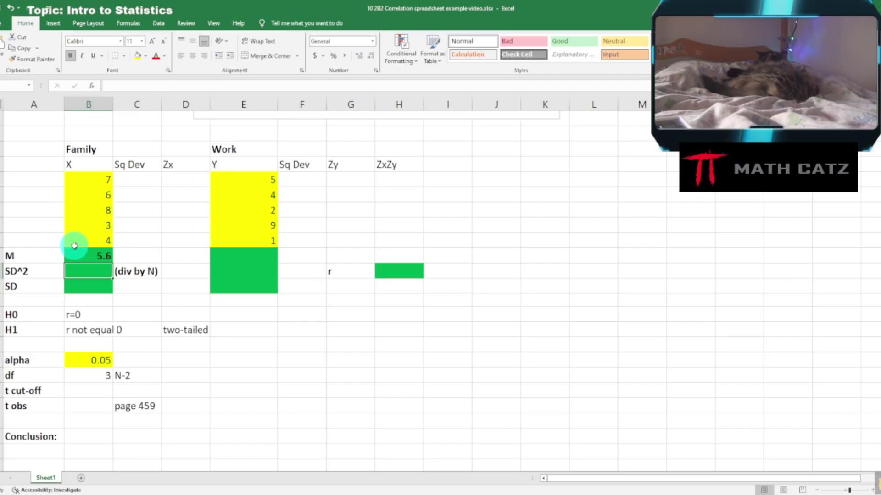
# Search Insert Function for "average" and use AVERAGE on E20:E24 to calculate the Work mean in the M row, reviewing the resulting formula
pyautogui.click(234, 255)
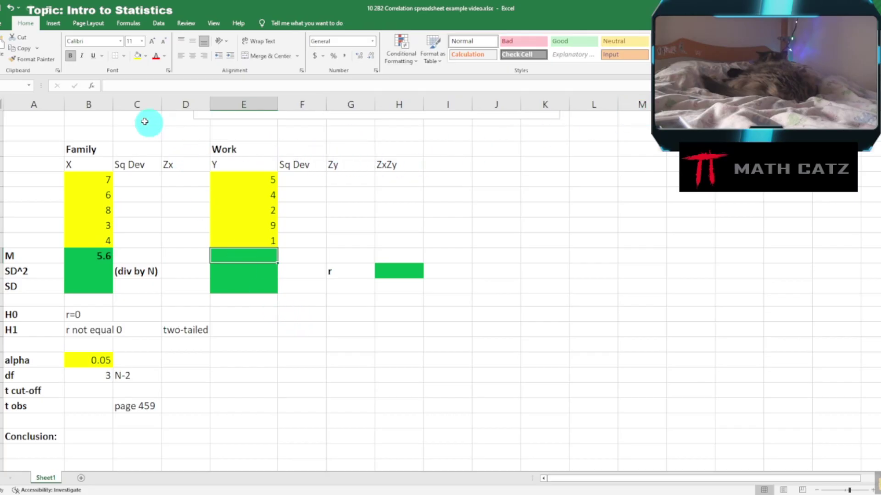
pyautogui.click(92, 87)
pyautogui.moveTo(244, 123); pyautogui.dragTo(345, 148)
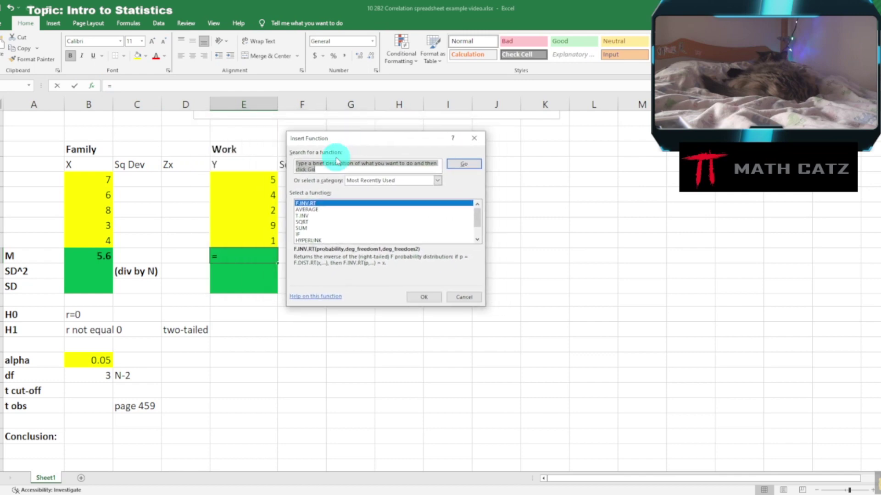
pyautogui.write('average')
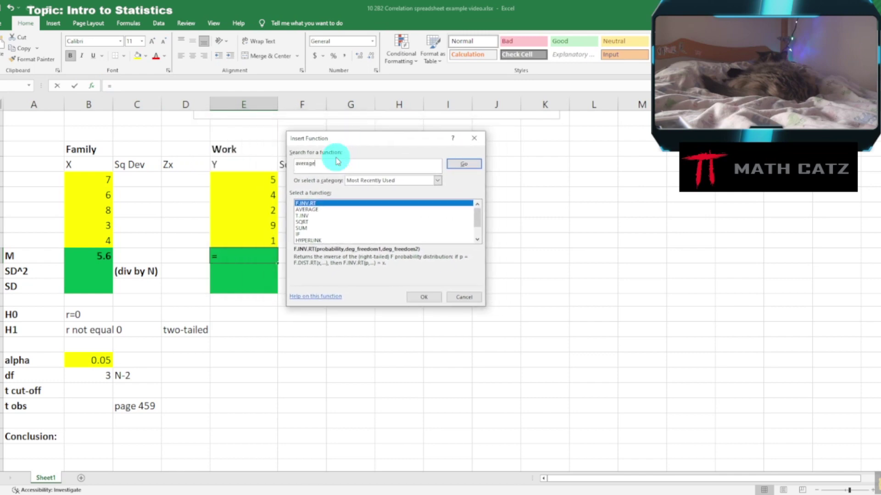
pyautogui.click(462, 168)
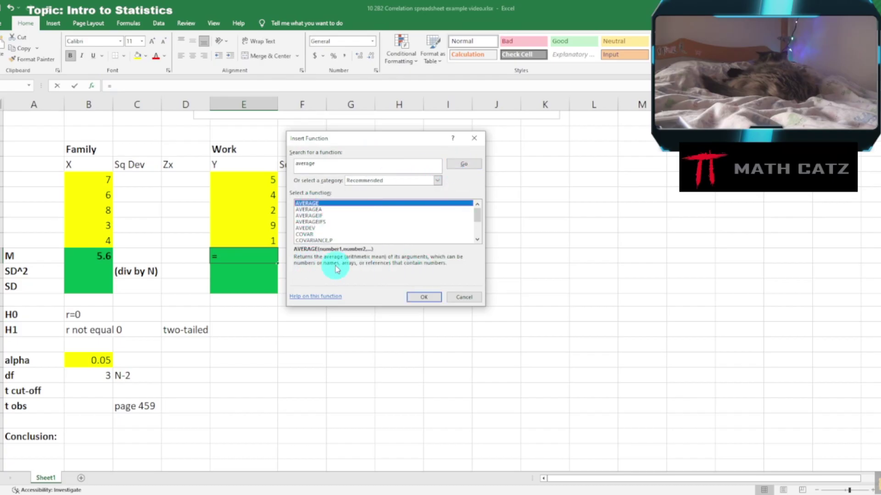
pyautogui.click(422, 298)
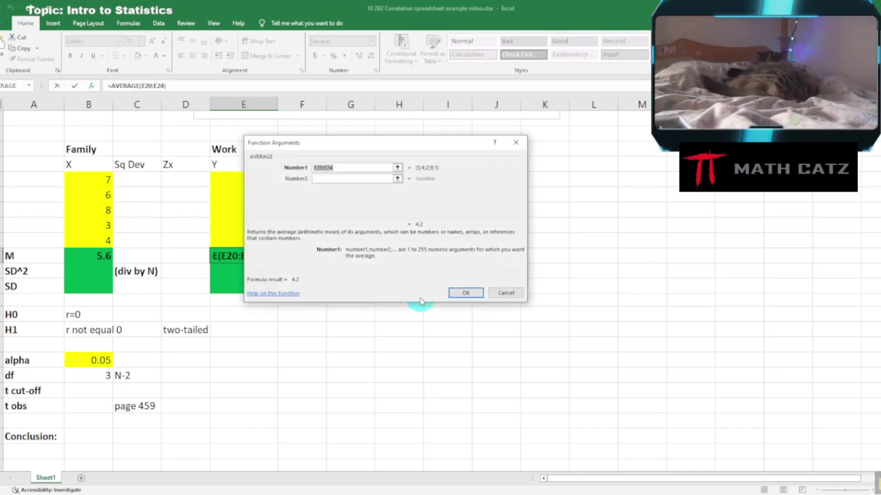
pyautogui.moveTo(351, 147); pyautogui.dragTo(386, 152)
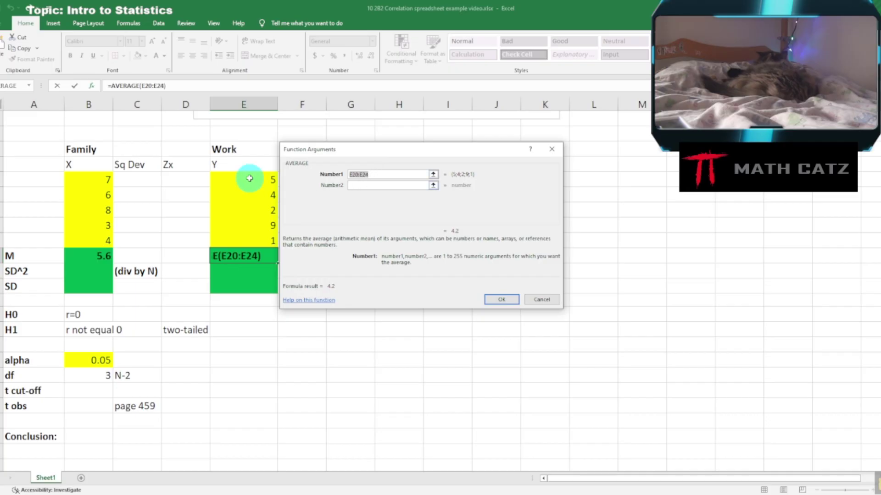
pyautogui.moveTo(246, 178); pyautogui.dragTo(242, 238)
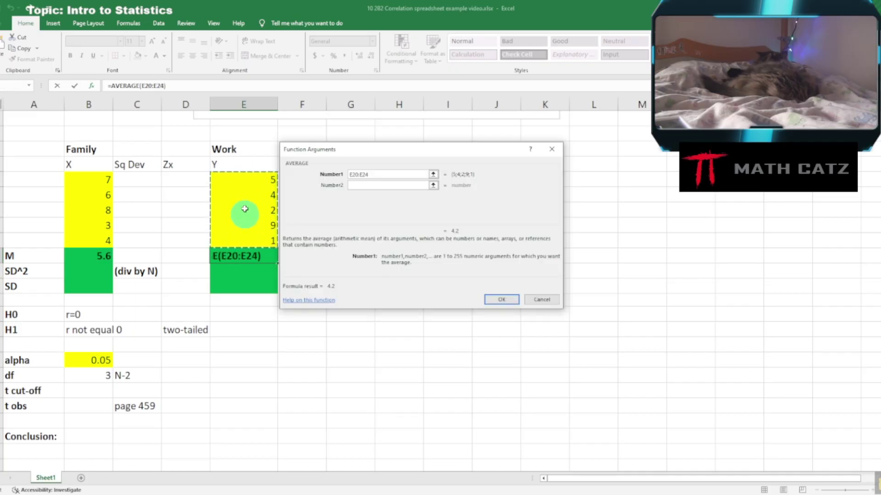
pyautogui.click(501, 299)
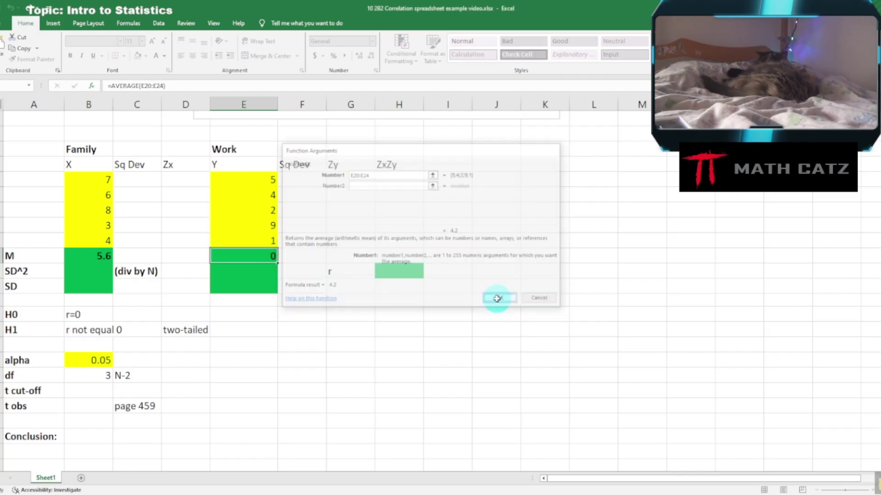
pyautogui.doubleClick(247, 260)
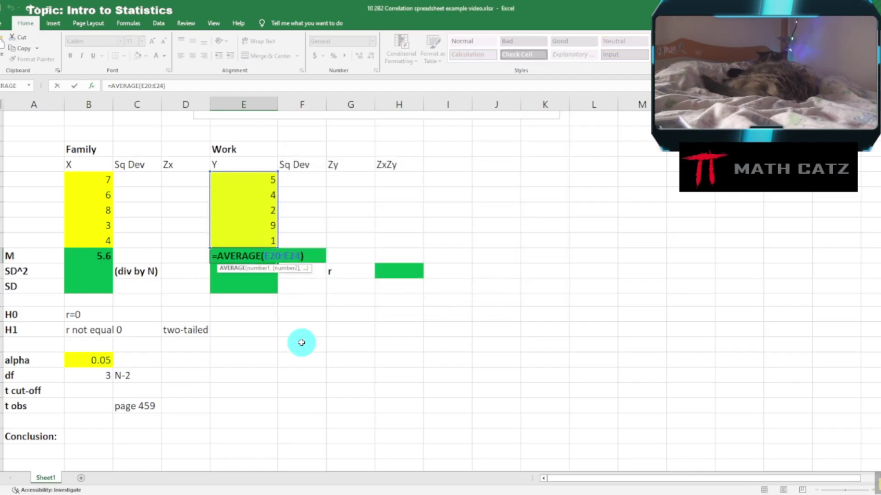
pyautogui.press('Escape')
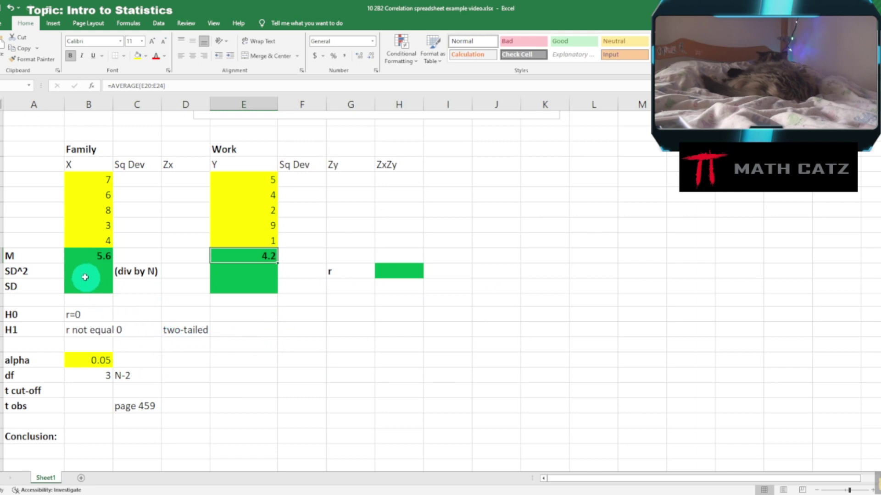
# Calculate the squared deviation of the first Family score in C20 with =(B20-B25)^2, and review the cells it references
pyautogui.click(128, 178)
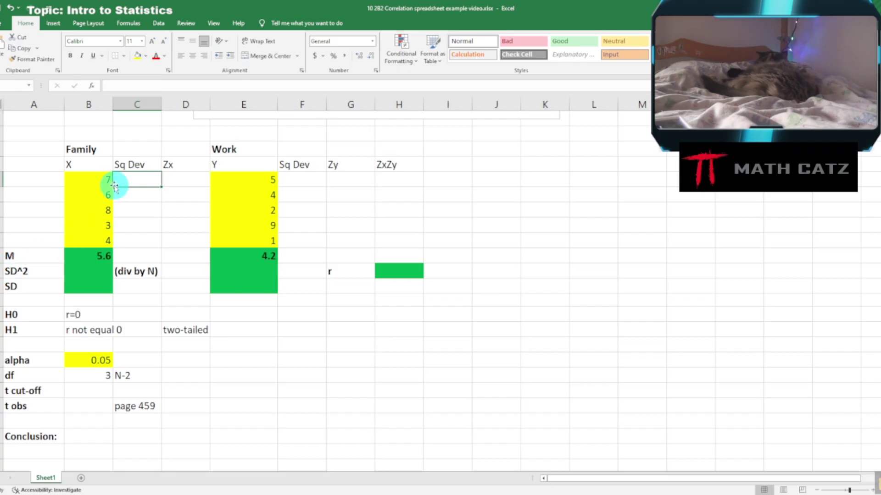
pyautogui.write('=')
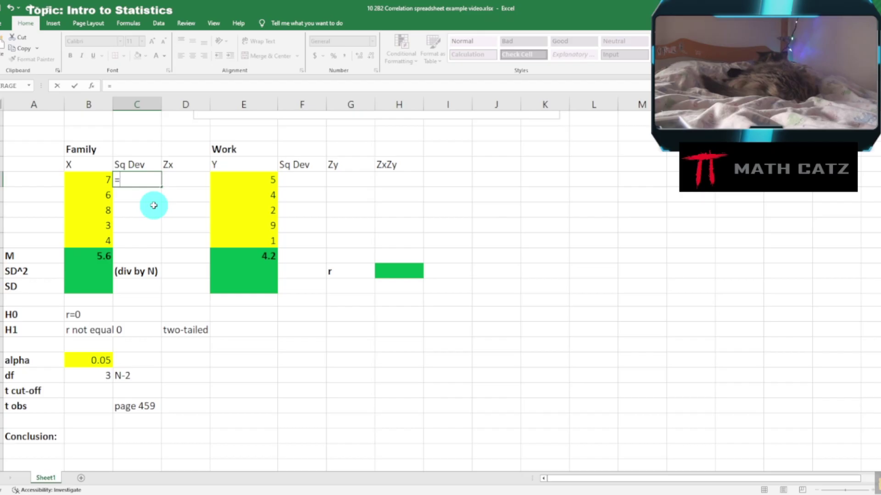
pyautogui.write('(')
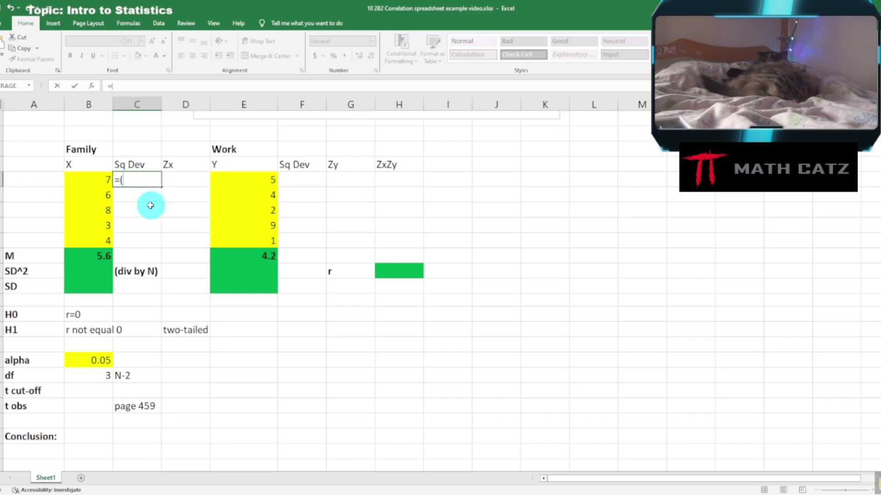
pyautogui.click(84, 179)
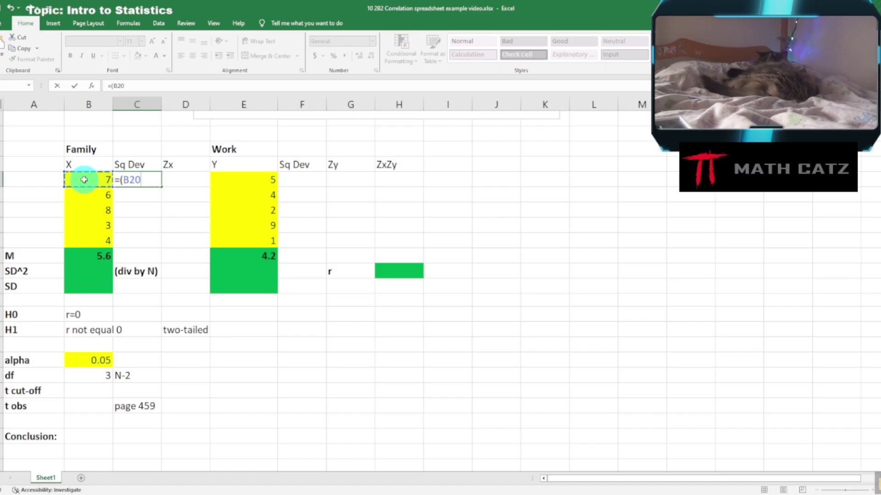
pyautogui.write('-')
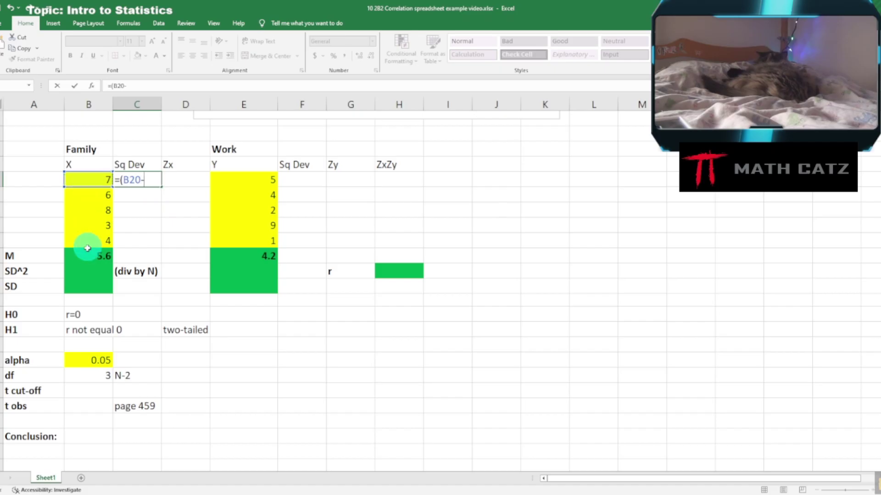
pyautogui.click(85, 255)
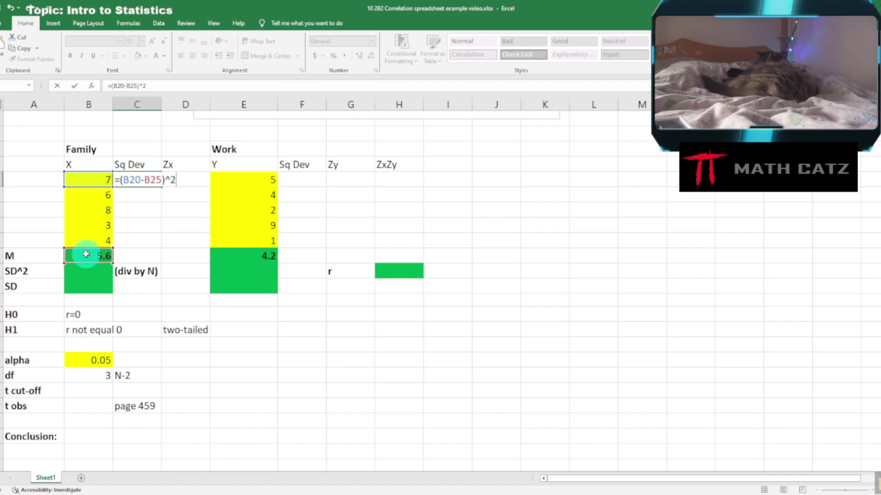
pyautogui.press('Return')
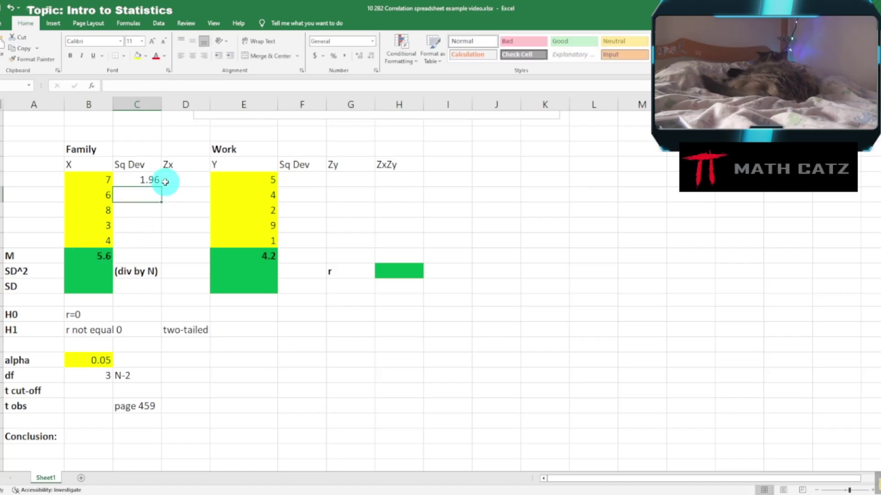
pyautogui.click(152, 180)
pyautogui.doubleClick(153, 180)
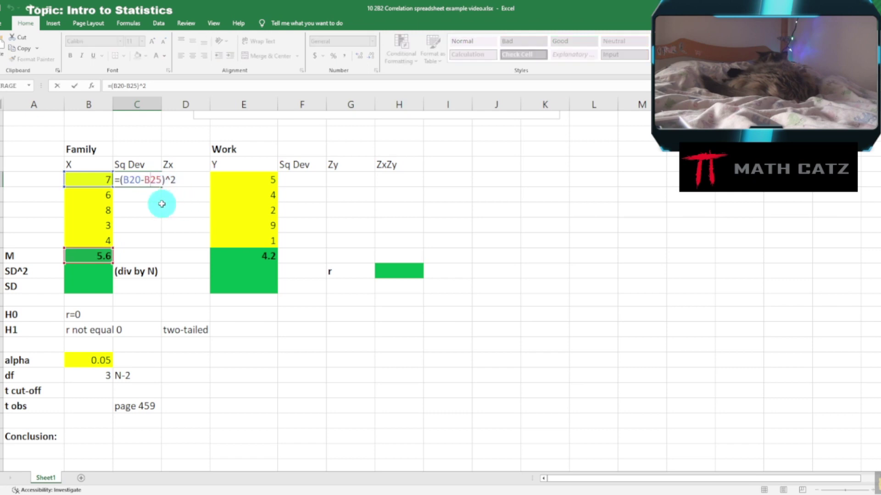
pyautogui.click(91, 189)
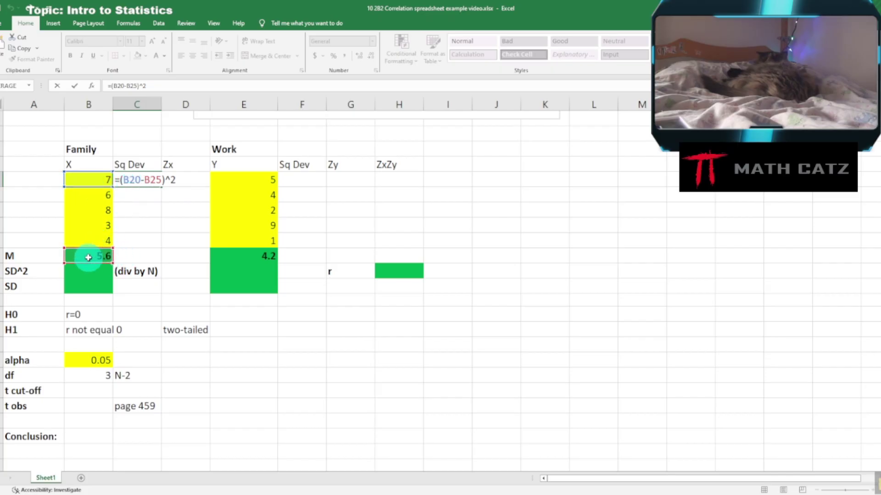
pyautogui.hotkey('ctrl', 'Return')
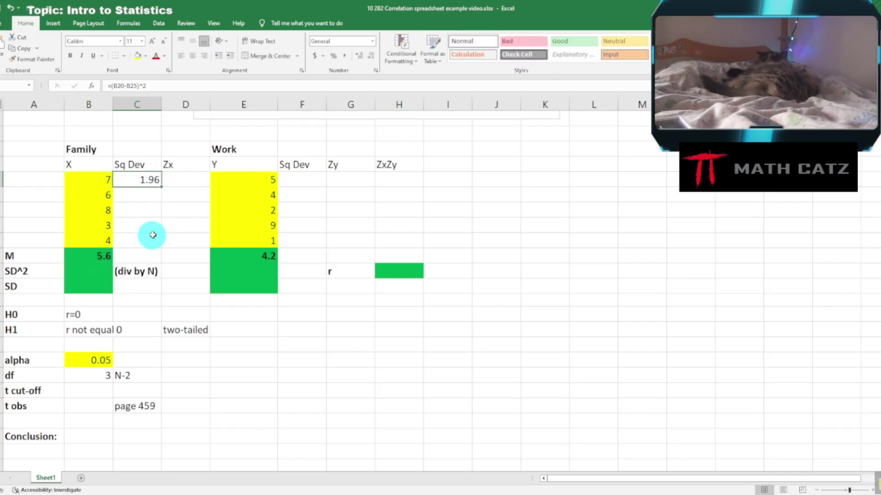
# Try filling the relative squared-deviation formula from C20 into C21 and inspect which cells the copy references
pyautogui.moveTo(163, 188); pyautogui.dragTo(163, 204)
pyautogui.doubleClick(154, 193)
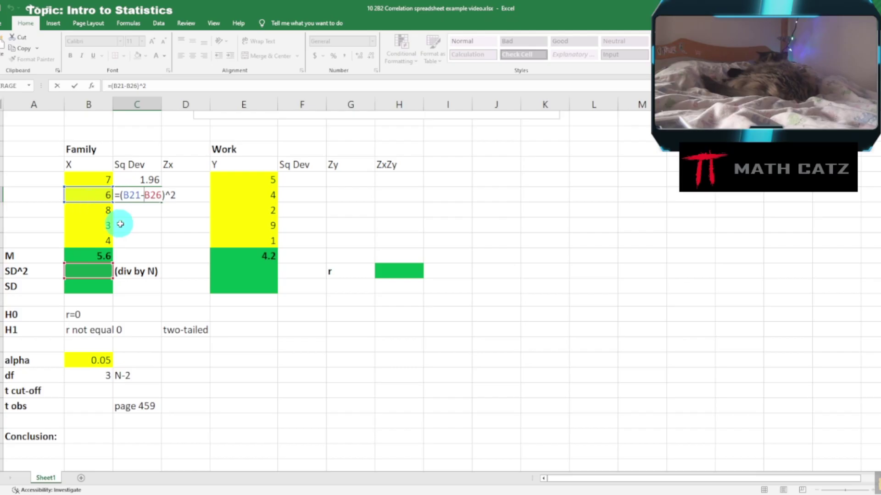
pyautogui.click(92, 274)
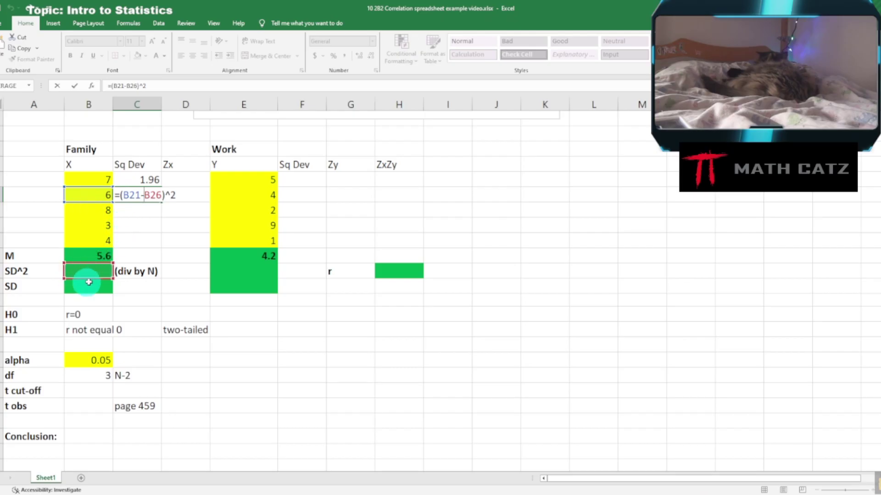
pyautogui.hotkey('ctrl', 'Return')
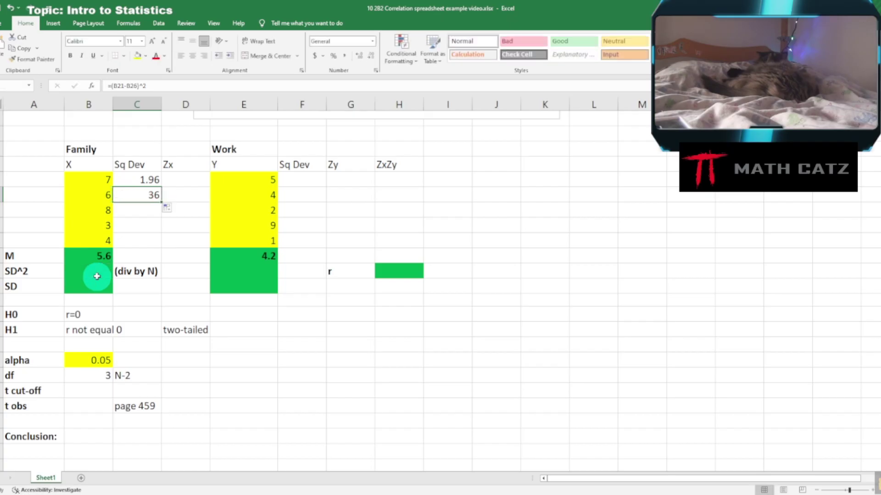
# Make the mean reference in C20 absolute so the formula reads =(B20-$B$25)^2
pyautogui.doubleClick(144, 180)
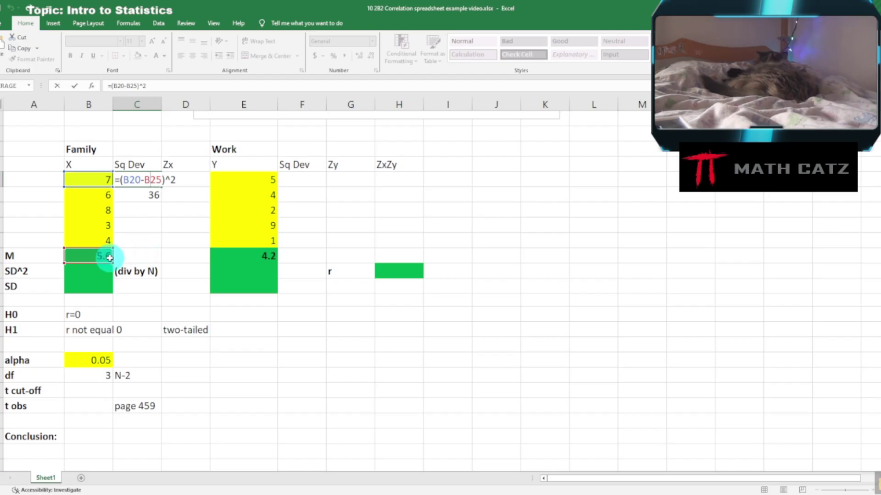
pyautogui.press('F4')
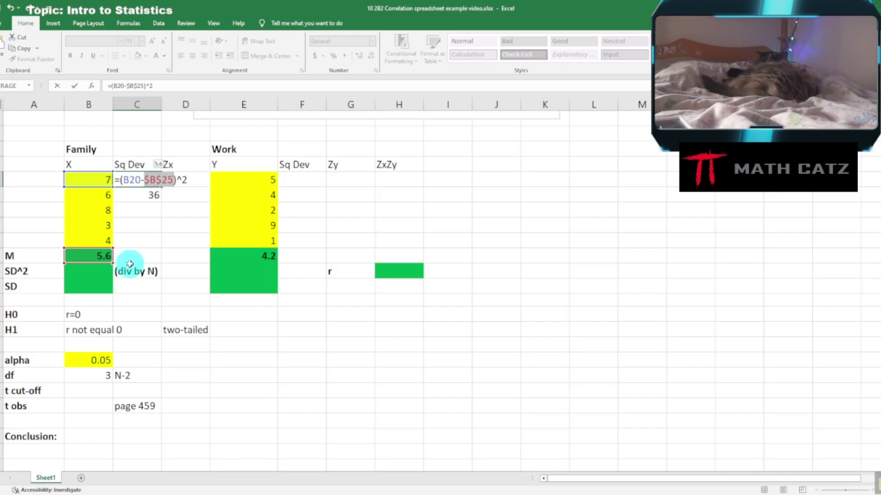
pyautogui.press('Return')
# Fill the C20 formula down through C24 for the remaining Family scores, checking the references in C21 and C24
pyautogui.click(150, 183)
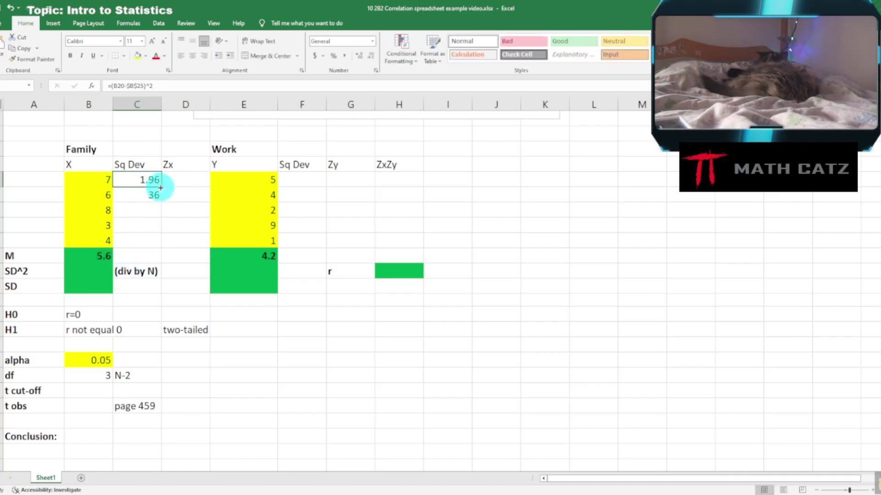
pyautogui.moveTo(160, 188); pyautogui.dragTo(157, 202)
pyautogui.doubleClick(149, 196)
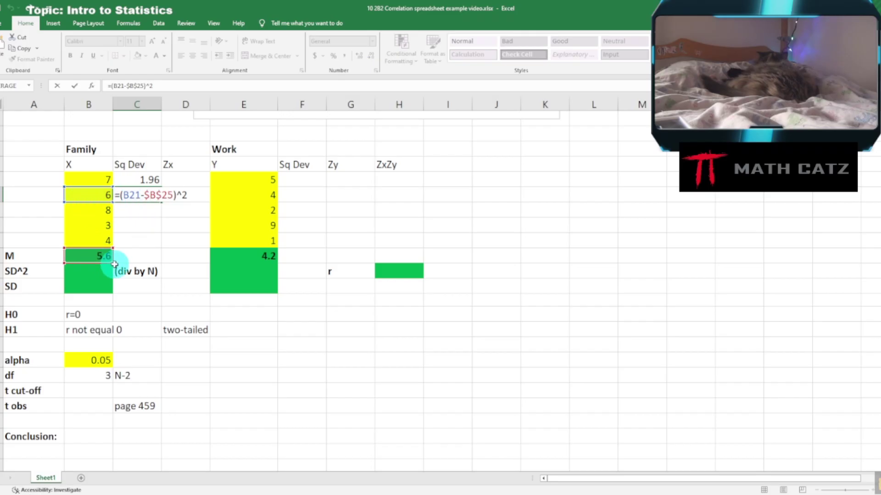
pyautogui.hotkey('ctrl', 'Return')
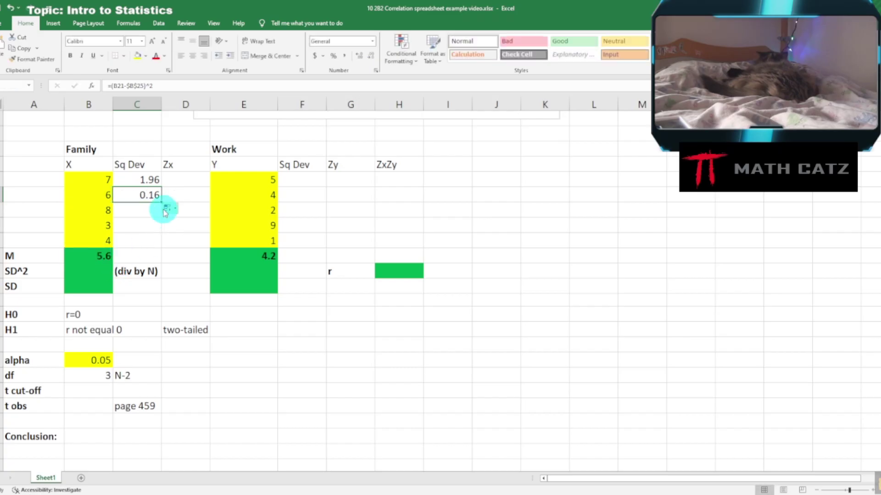
pyautogui.moveTo(161, 203); pyautogui.dragTo(159, 250)
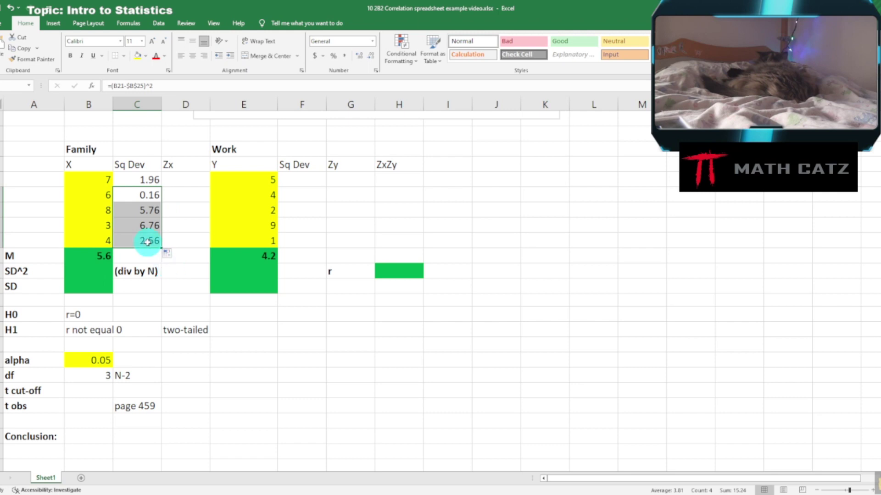
pyautogui.doubleClick(175, 242)
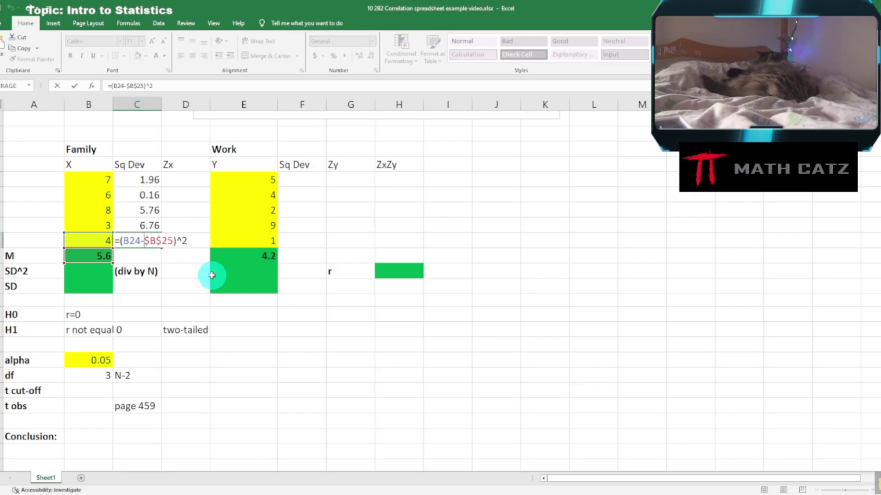
pyautogui.press('Escape')
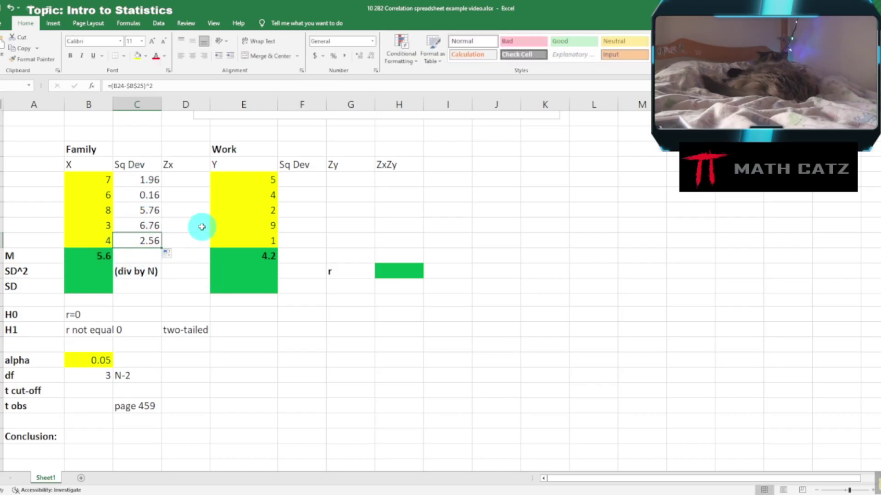
# Copy the squared-deviation formula from C20 into F20, the first Sq Dev cell for Work
pyautogui.click(298, 181)
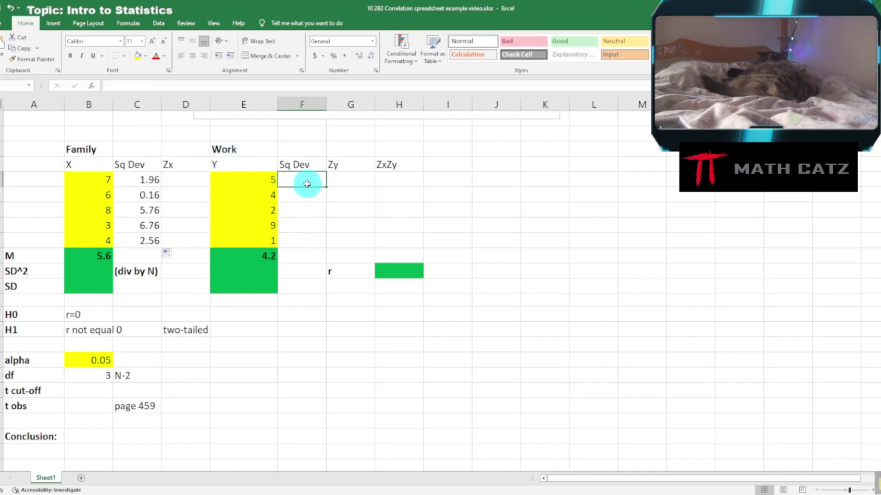
pyautogui.click(139, 180)
pyautogui.rightClick(141, 179)
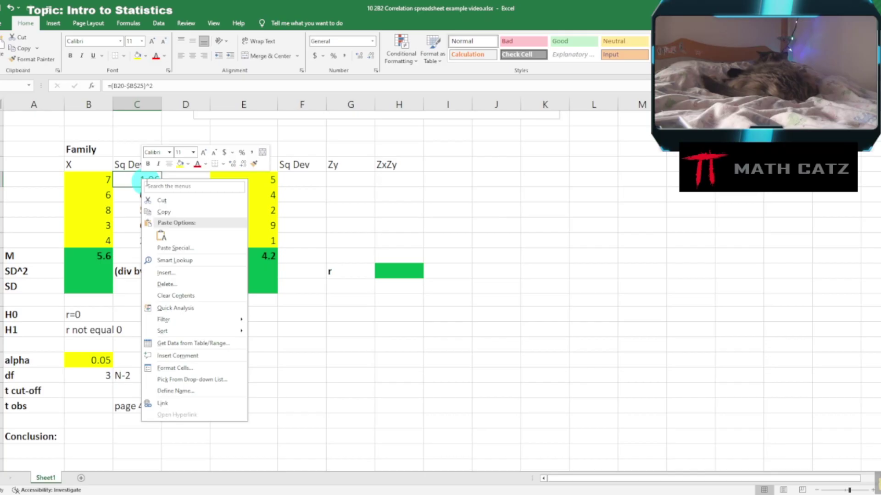
pyautogui.click(161, 213)
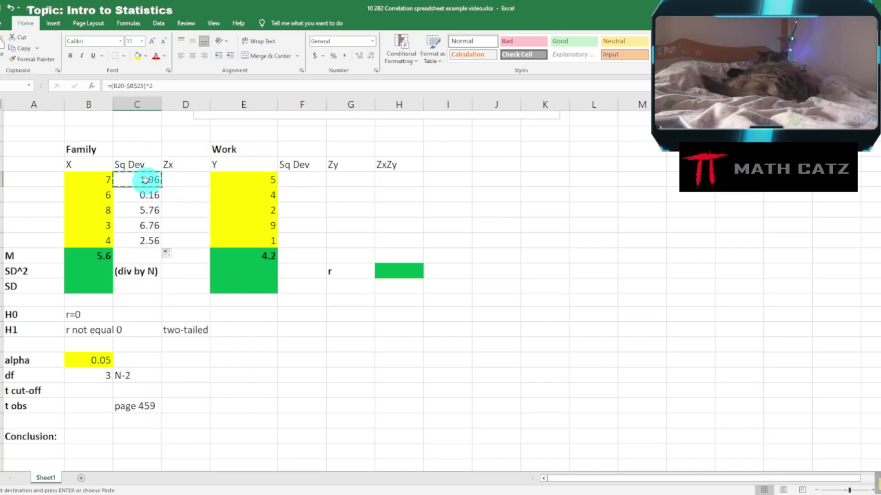
pyautogui.rightClick(305, 182)
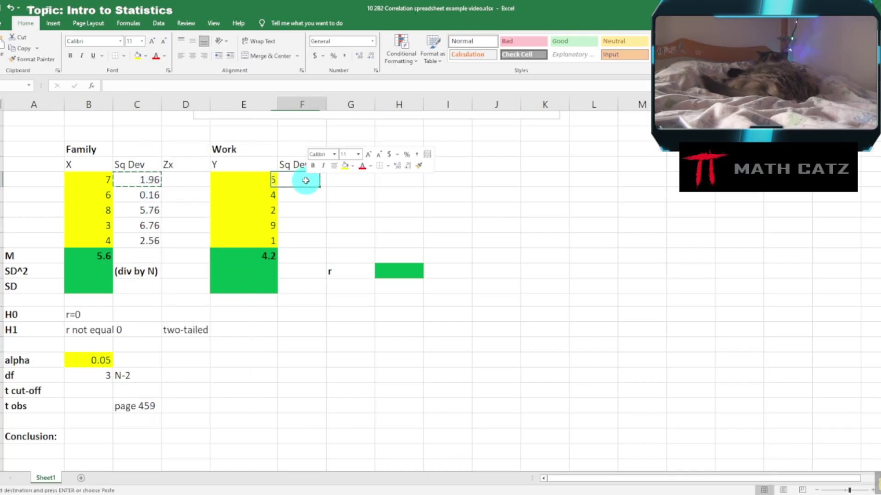
pyautogui.click(326, 237)
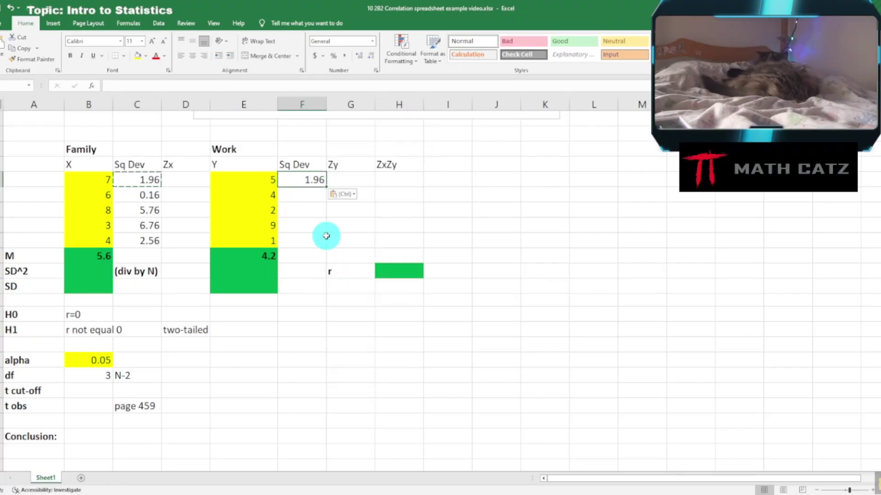
pyautogui.press('Escape')
# Redirect the mean reference in F20 to the Work mean so it reads =(E20-$E$25)^2, and check the formula
pyautogui.doubleClick(316, 180)
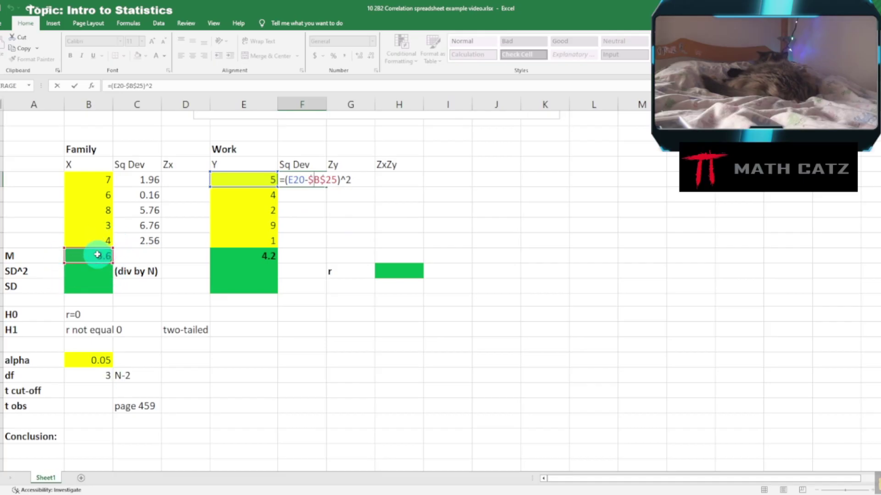
pyautogui.moveTo(98, 265); pyautogui.dragTo(251, 265)
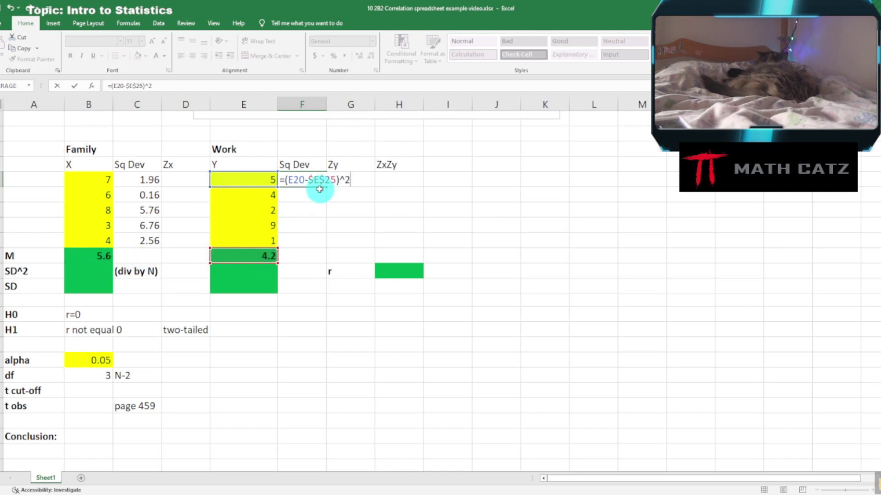
pyautogui.press('Return')
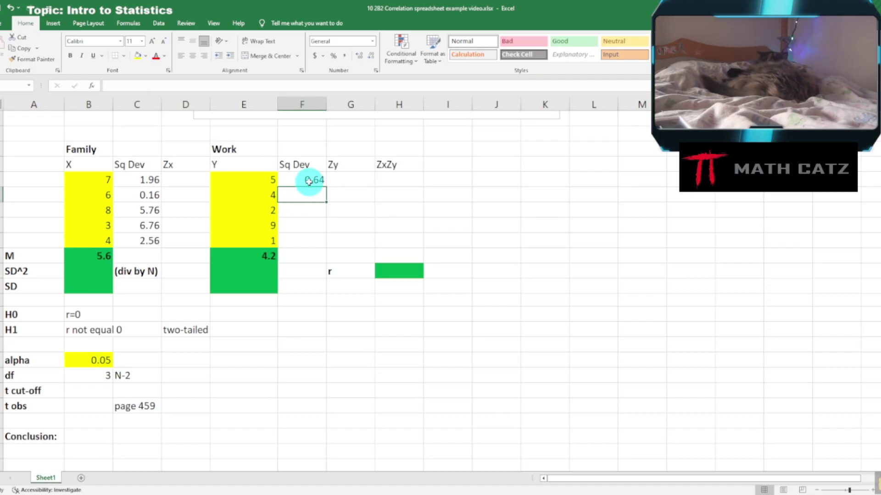
pyautogui.doubleClick(308, 180)
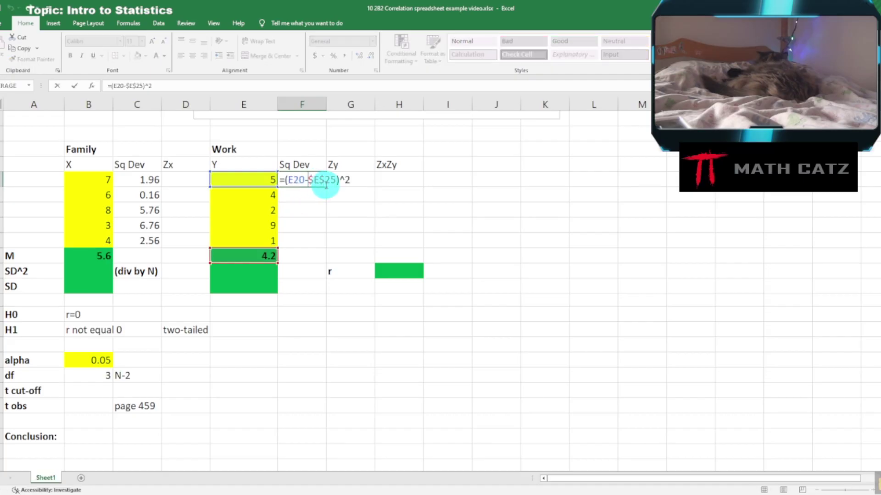
pyautogui.press('Escape')
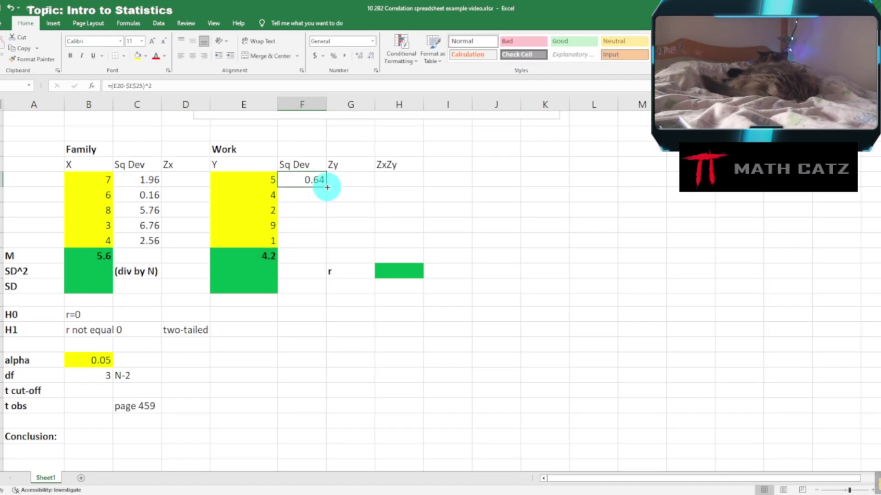
# Fill the F20 squared-deviation formula down through F24 and check the references in F23
pyautogui.moveTo(326, 188); pyautogui.dragTo(321, 245)
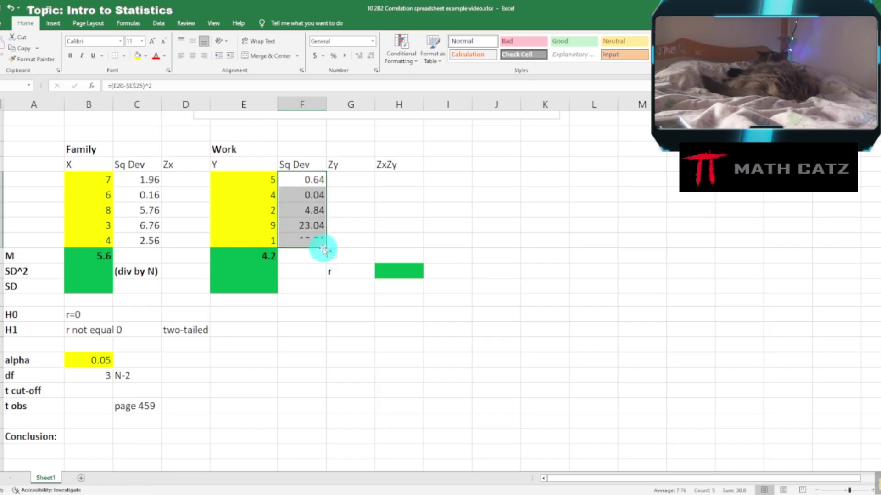
pyautogui.doubleClick(309, 225)
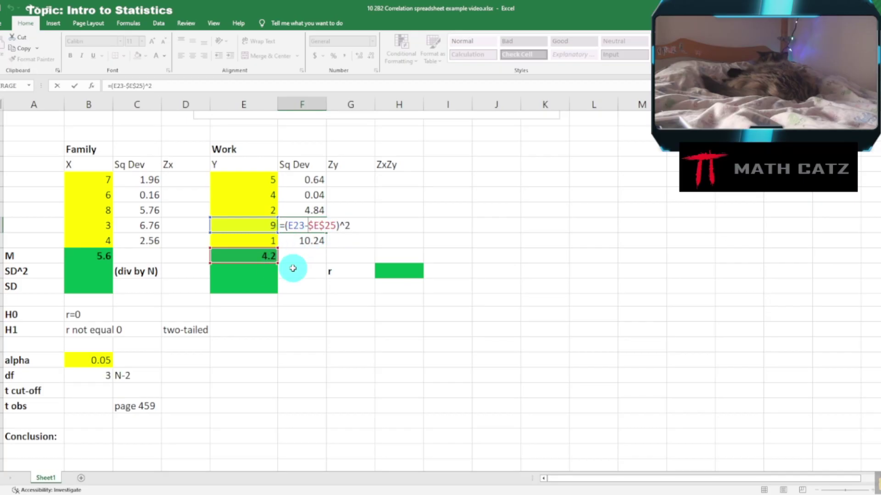
pyautogui.hotkey('ctrl', 'Return')
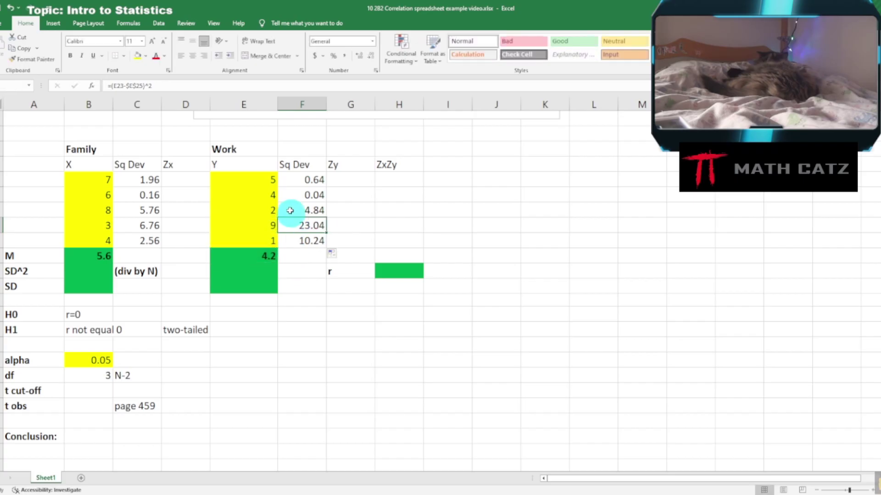
# Calculate the Family SD^2 in B26 by dividing the summed squared deviations by N, using =SUM(C20:C24)/5
pyautogui.click(74, 270)
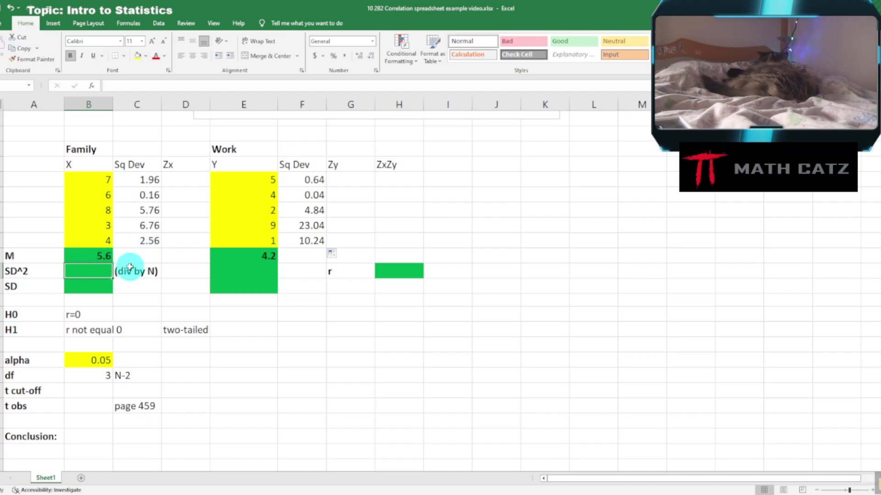
pyautogui.write('=')
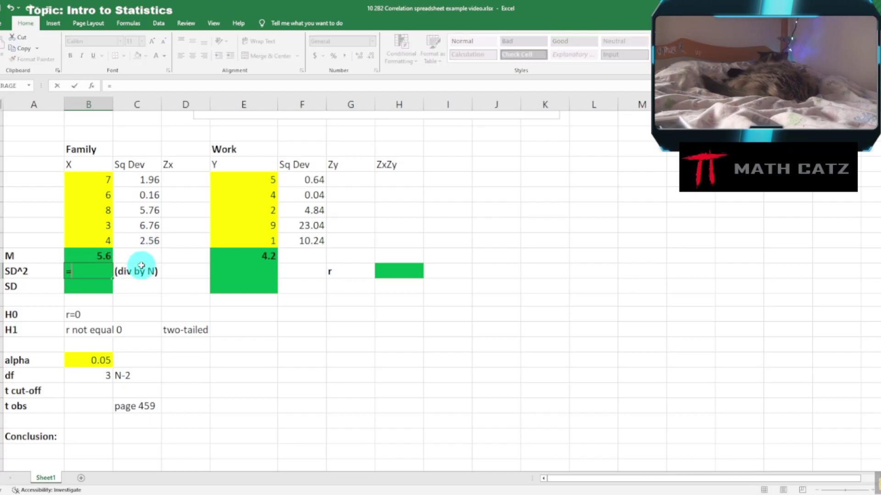
pyautogui.write('du')
pyautogui.press('BackSpace')
pyautogui.press('BackSpace')
pyautogui.write('sum')
pyautogui.press('Tab')
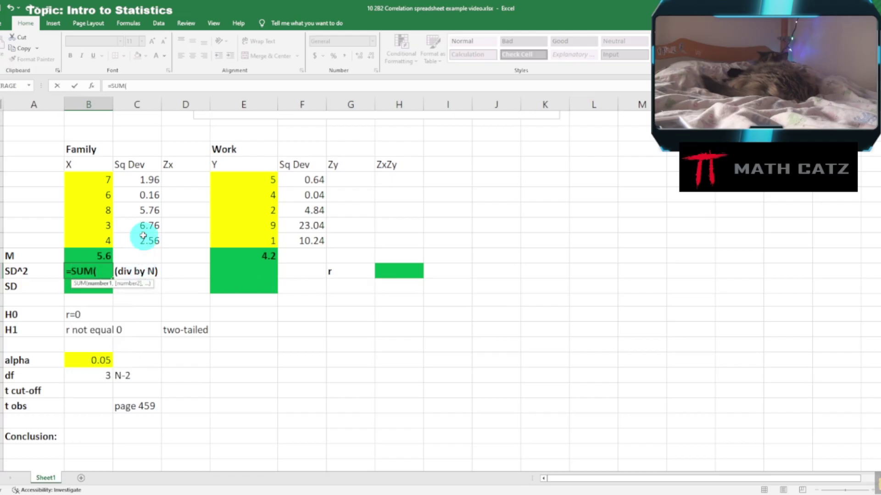
pyautogui.moveTo(130, 178); pyautogui.dragTo(131, 239)
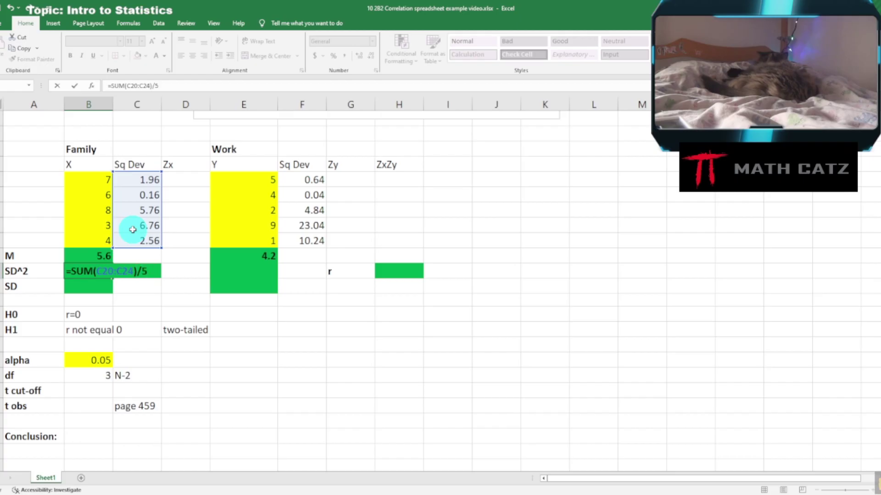
pyautogui.press('Return')
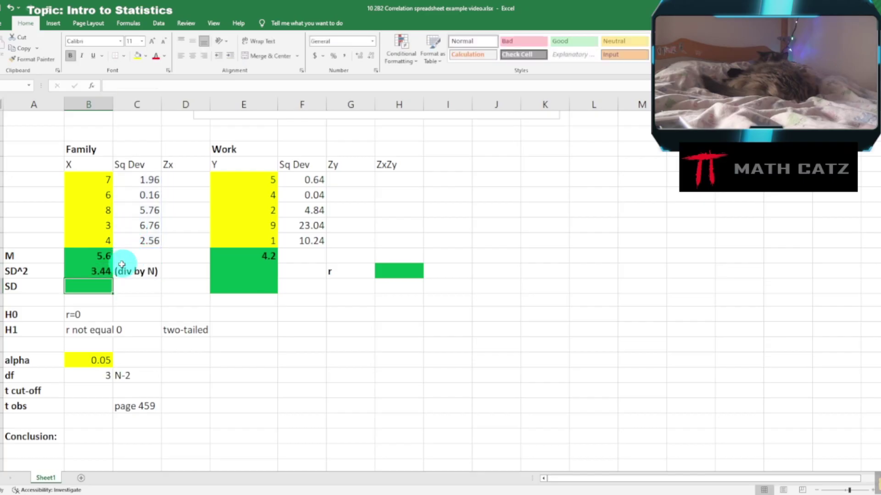
# Copy the SD^2 formula from B26 into E26 for Work, and check which Sq Dev range it references
pyautogui.rightClick(98, 271)
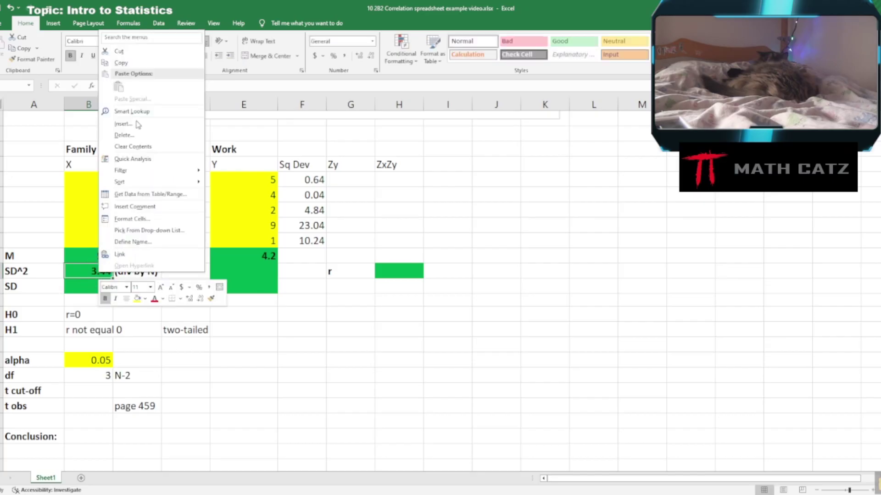
pyautogui.click(119, 61)
pyautogui.click(257, 273)
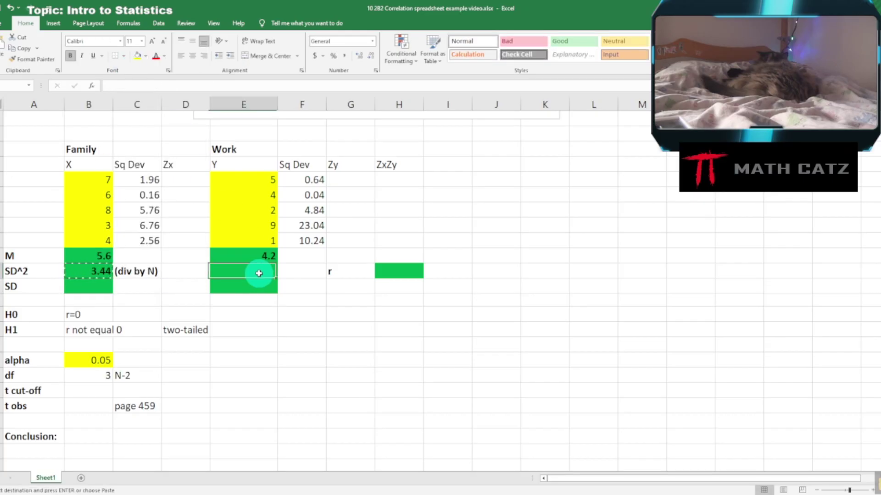
pyautogui.rightClick(258, 273)
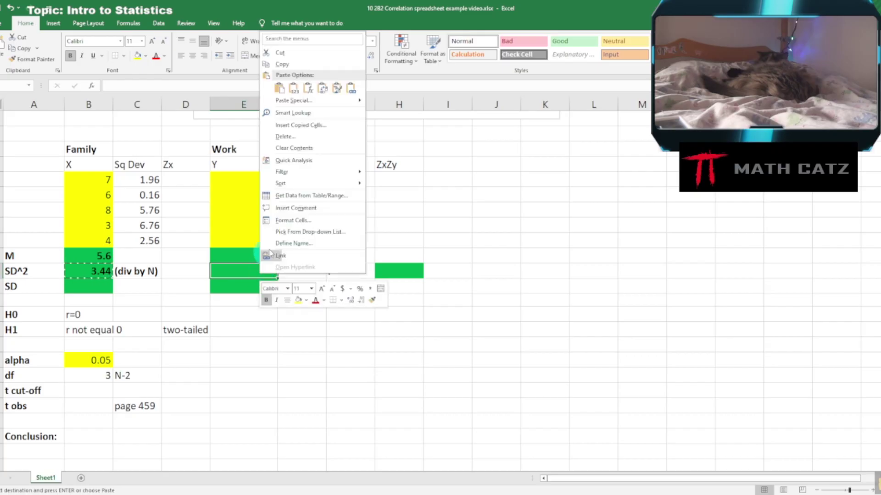
pyautogui.click(279, 90)
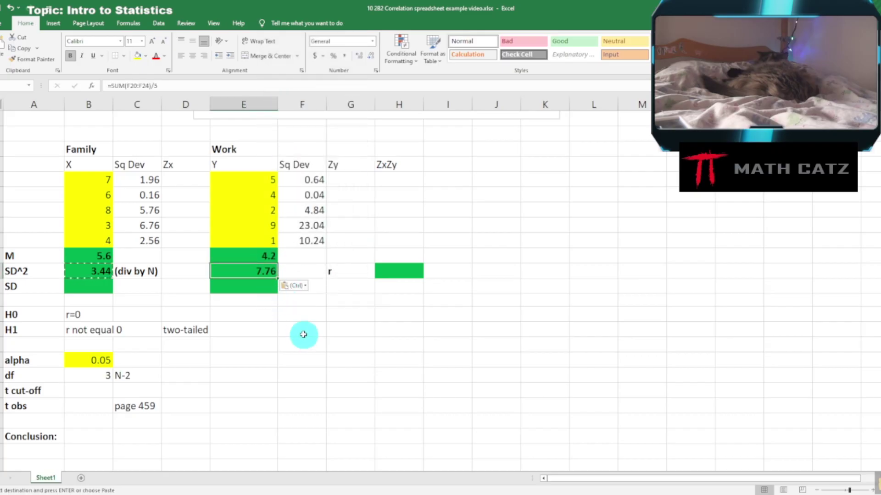
pyautogui.doubleClick(244, 269)
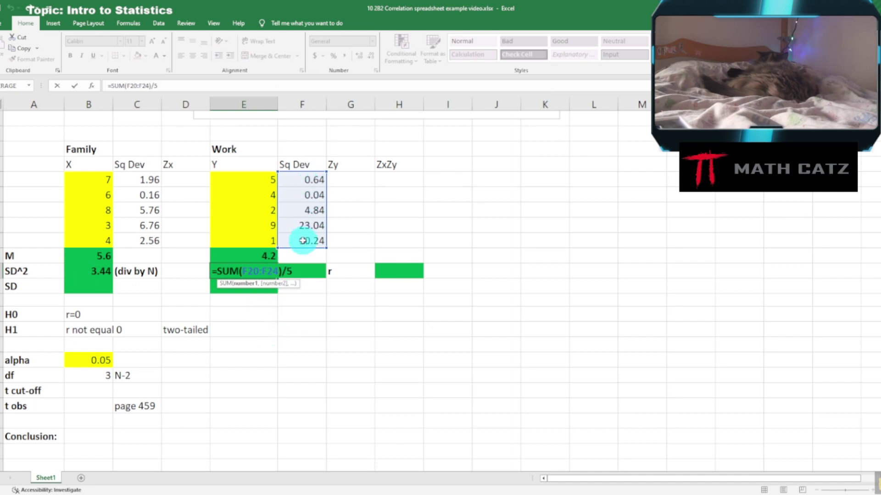
pyautogui.hotkey('ctrl', 'Return')
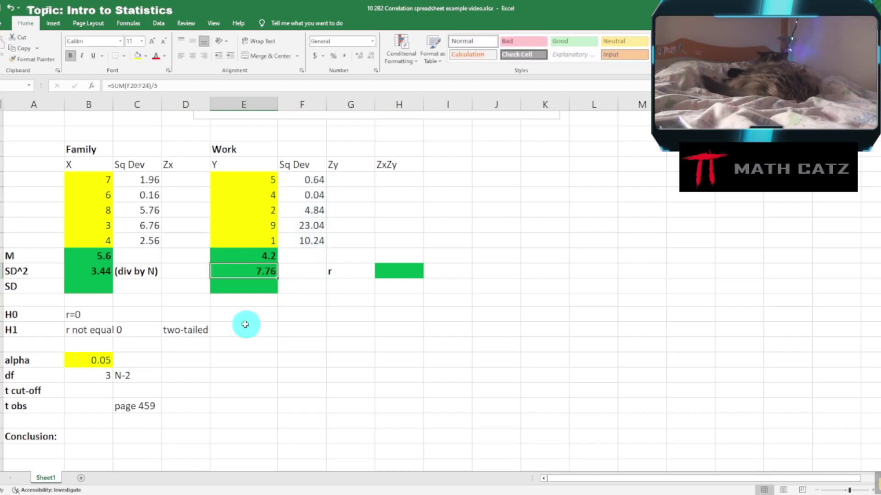
# Calculate the Family SD in B27 as =SQRT(B26), finding SQRT through a function search for "square root", and check the formula
pyautogui.click(81, 287)
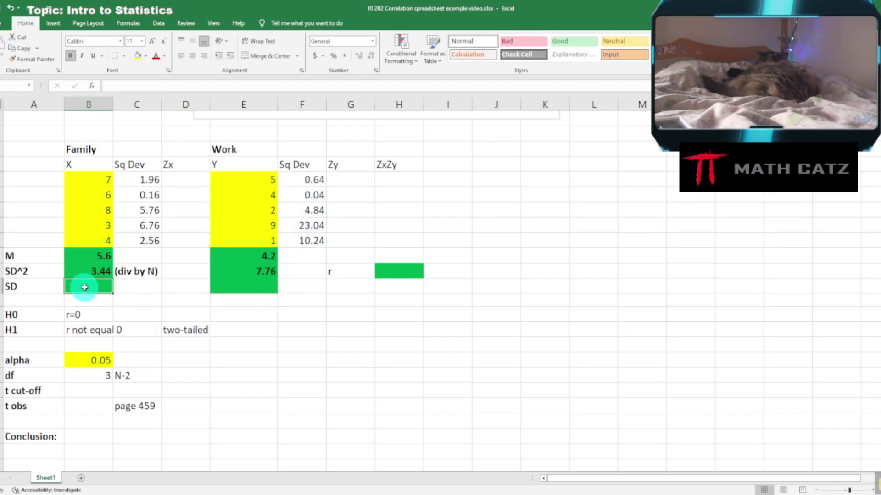
pyautogui.write('=')
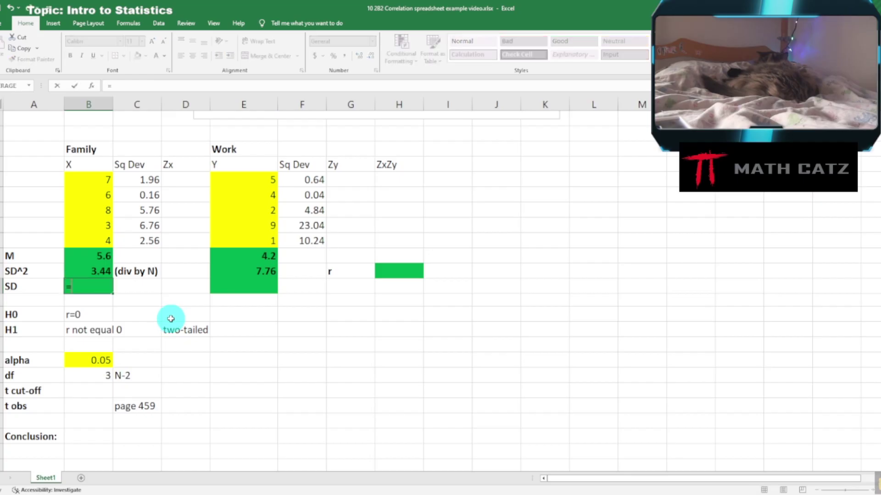
pyautogui.press('Escape')
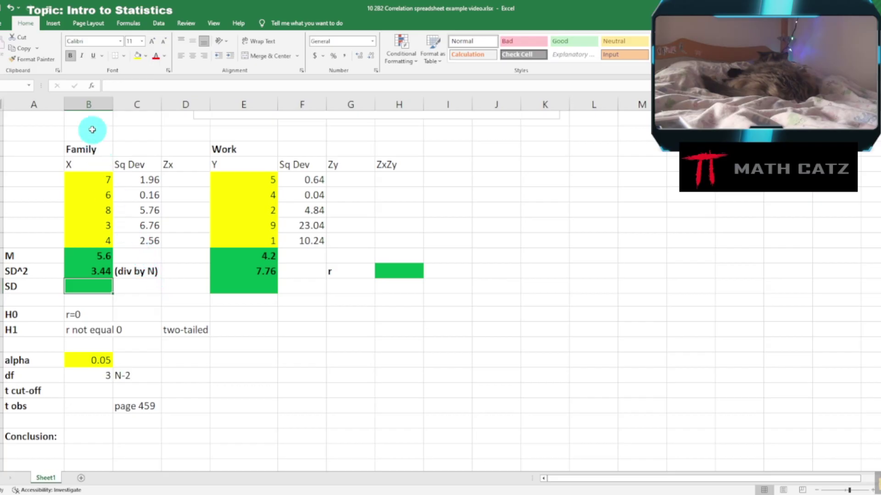
pyautogui.click(91, 87)
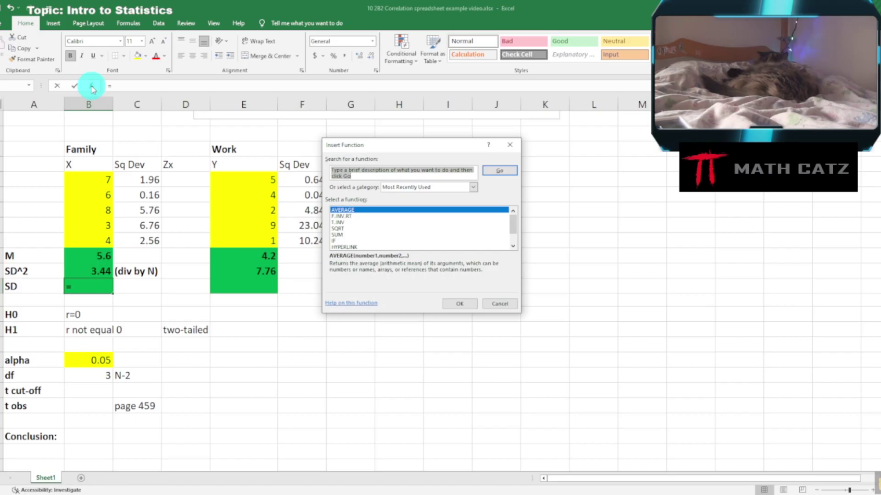
pyautogui.write('square root')
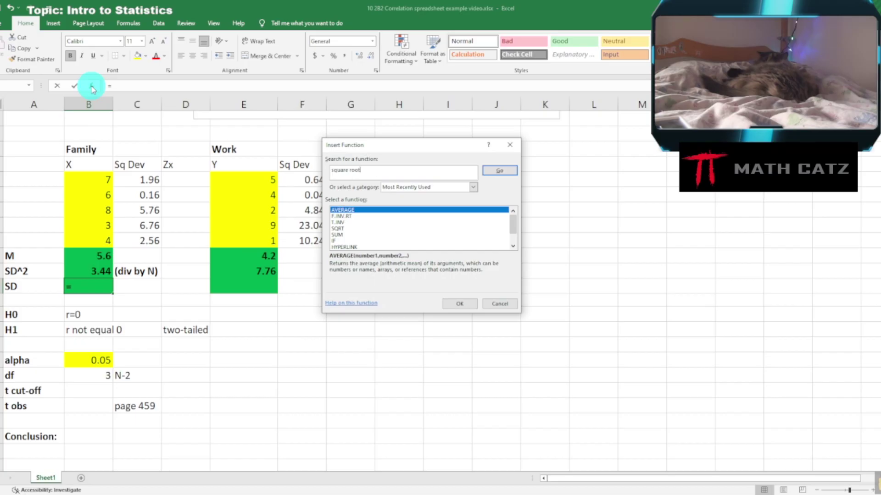
pyautogui.press('Return')
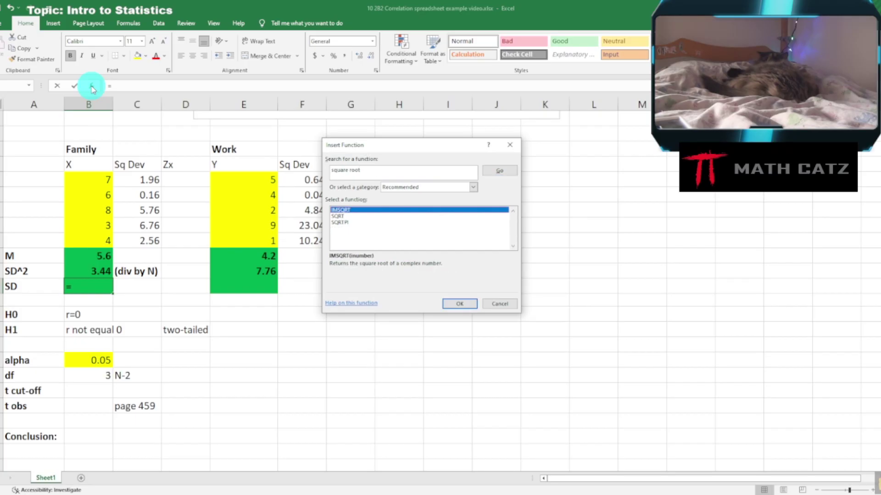
pyautogui.click(343, 217)
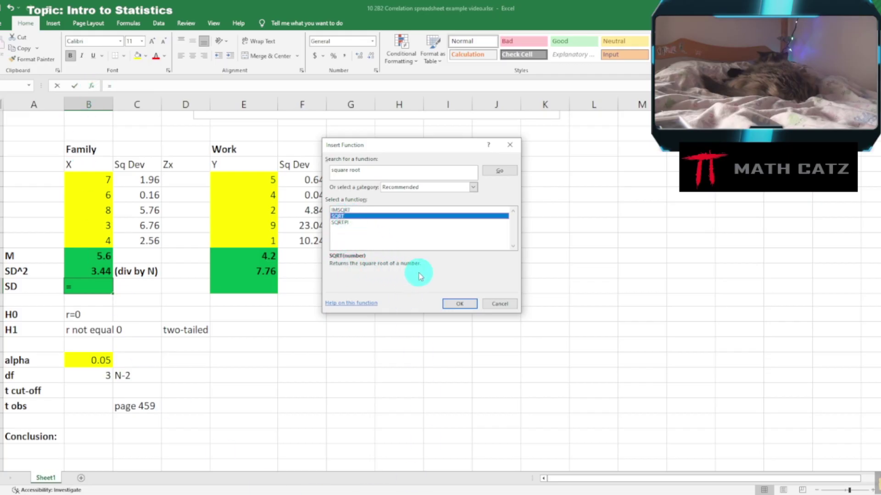
pyautogui.click(456, 304)
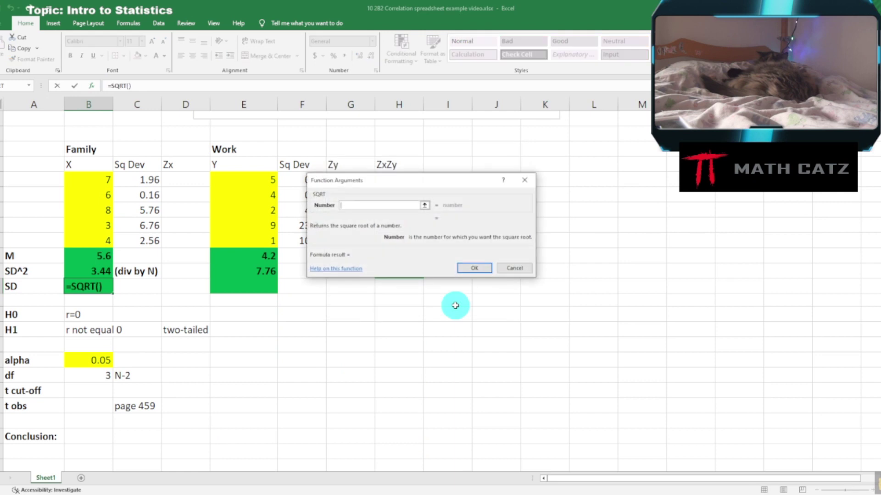
pyautogui.click(80, 270)
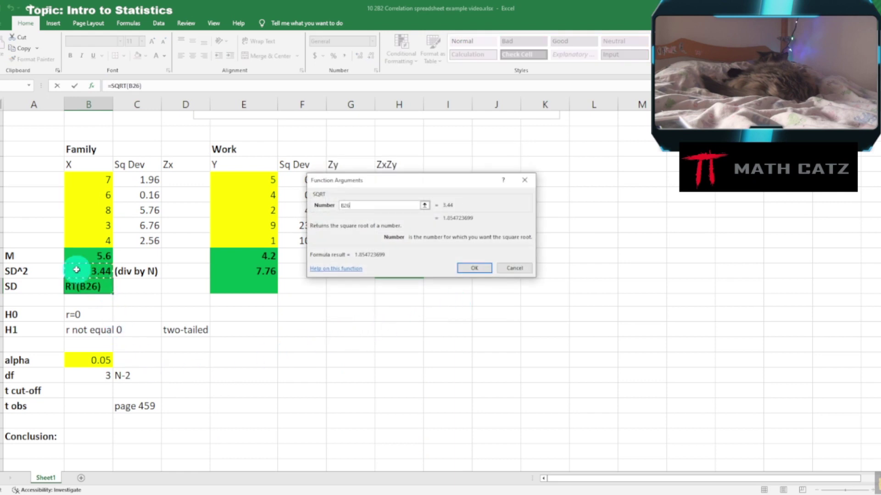
pyautogui.click(474, 269)
pyautogui.doubleClick(94, 286)
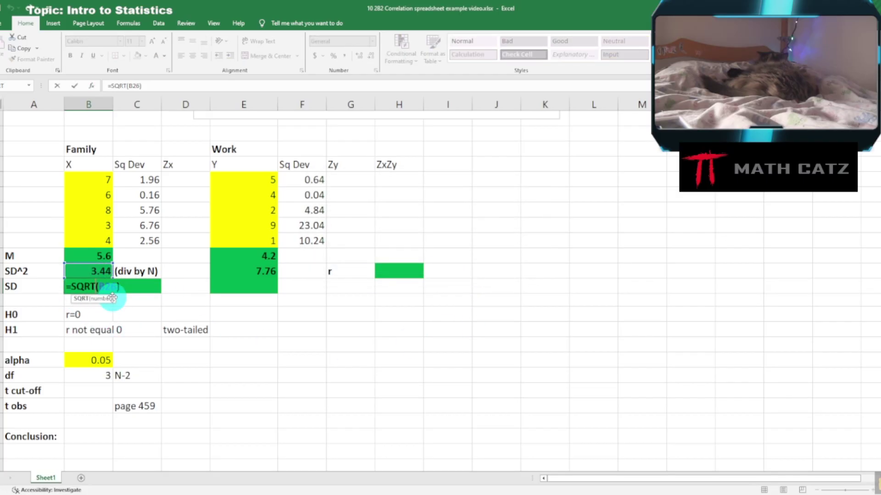
pyautogui.press('Escape')
# Calculate the Work SD in E27 as the square root of its SD^2 with =SQRT(E26)
pyautogui.click(240, 288)
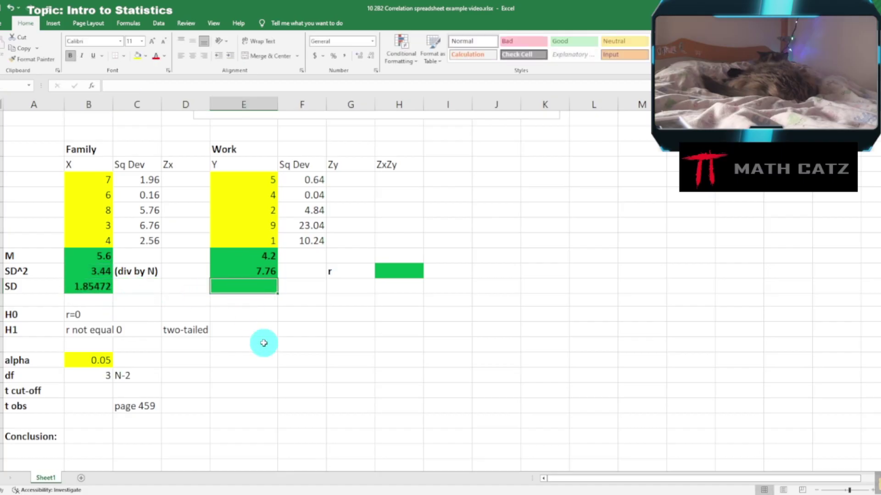
pyautogui.write('=')
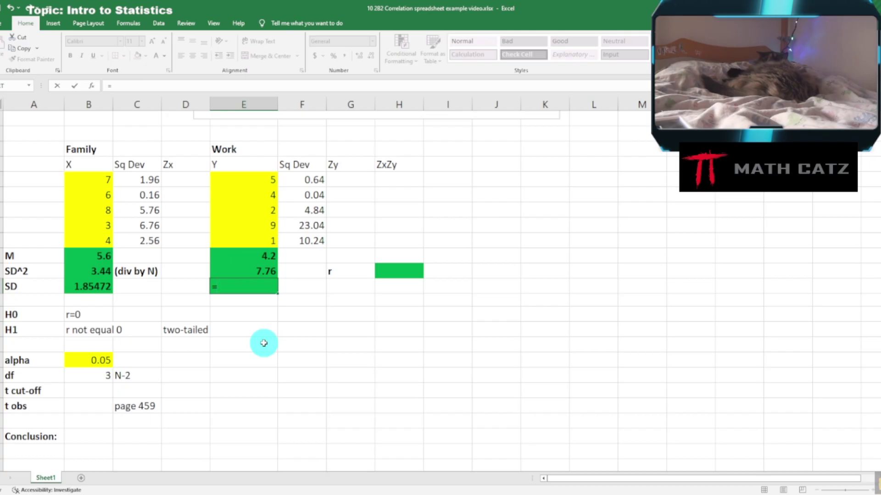
pyautogui.write('sq')
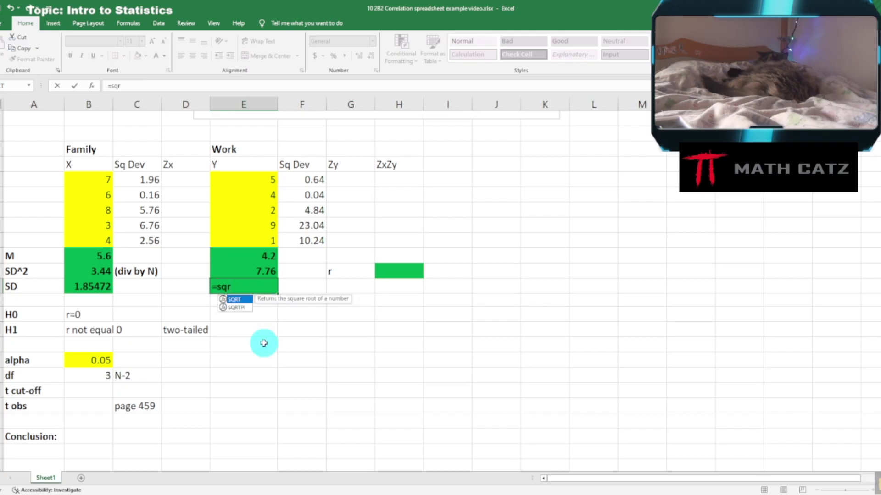
pyautogui.write('r')
pyautogui.press('Tab')
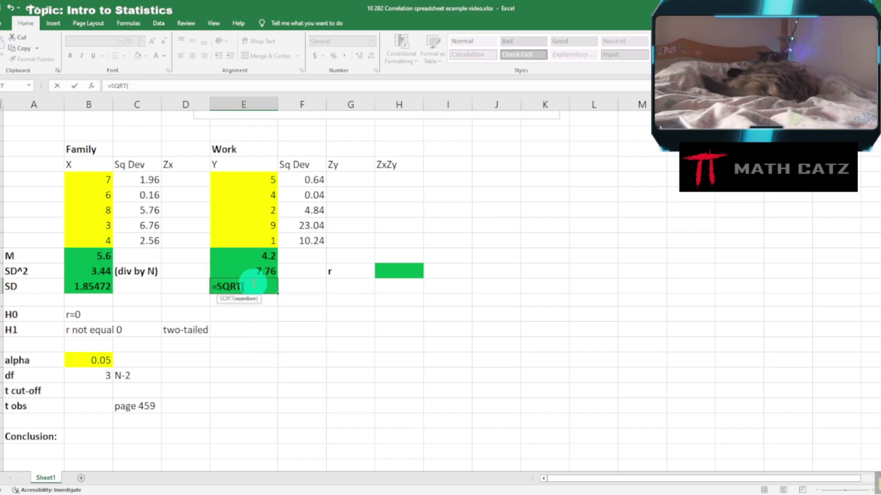
pyautogui.click(239, 271)
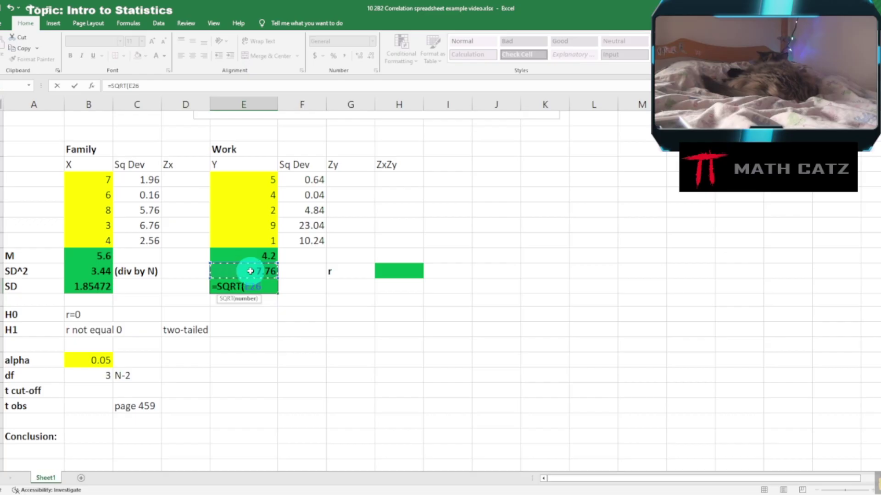
pyautogui.write(')')
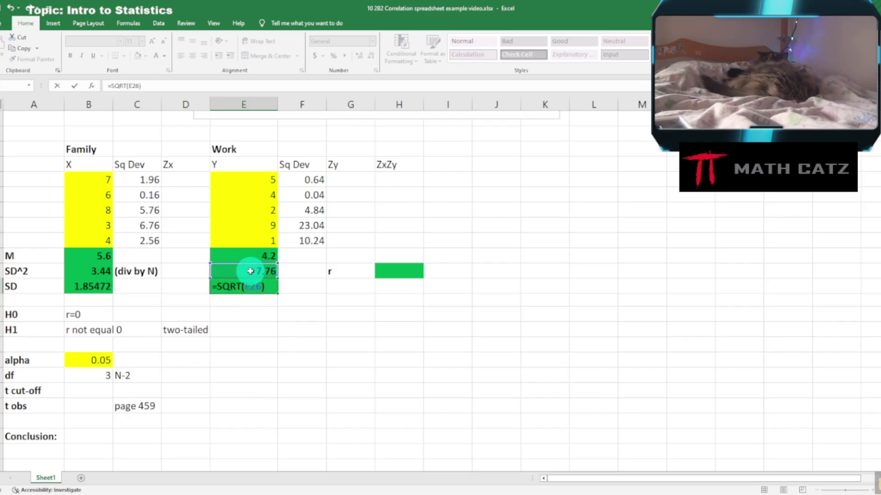
pyautogui.press('Return')
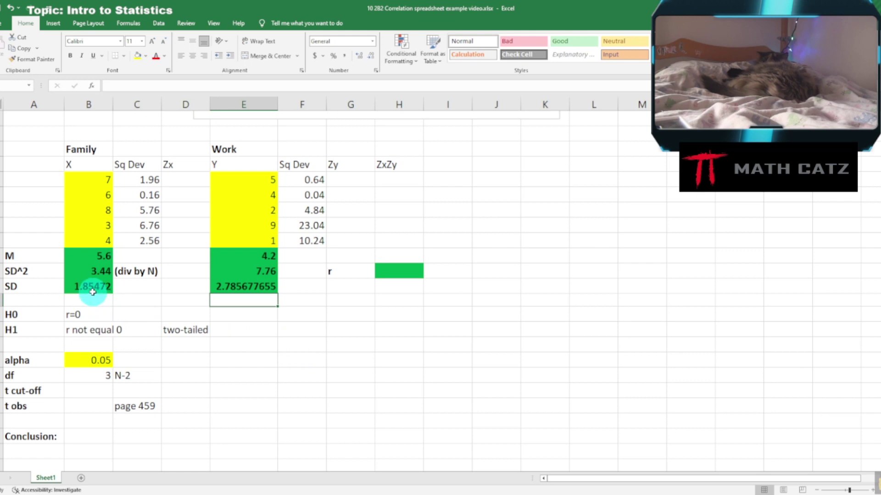
# Calculate the first Family Z score in D20 with =(B20-$B$25)/$B$27, keeping the mean and SD references absolute
pyautogui.click(198, 180)
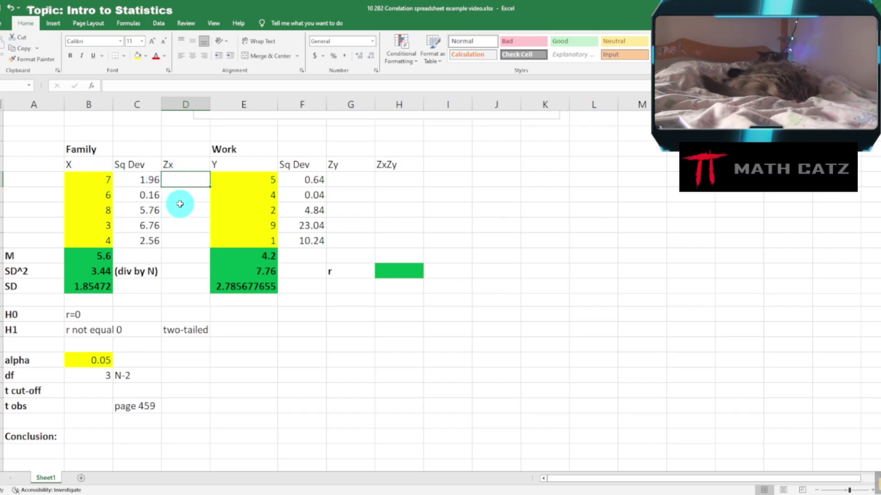
pyautogui.write('=')
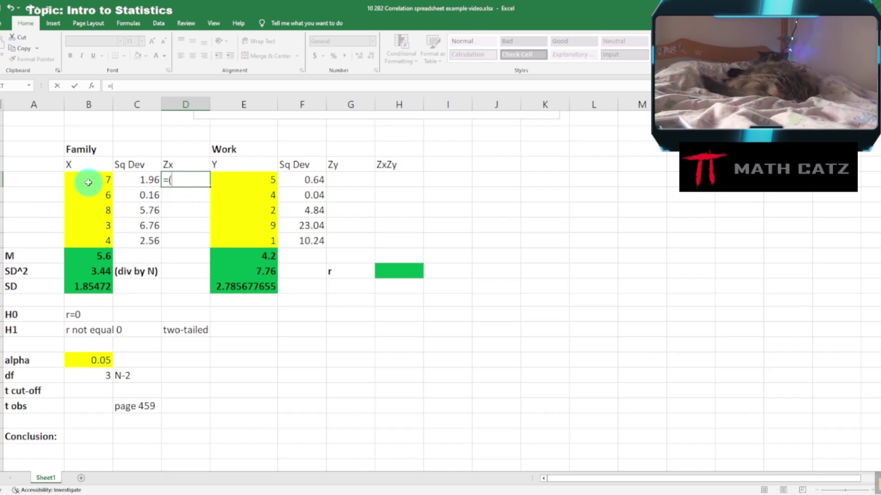
pyautogui.write('(')
pyautogui.click(89, 182)
pyautogui.write('-')
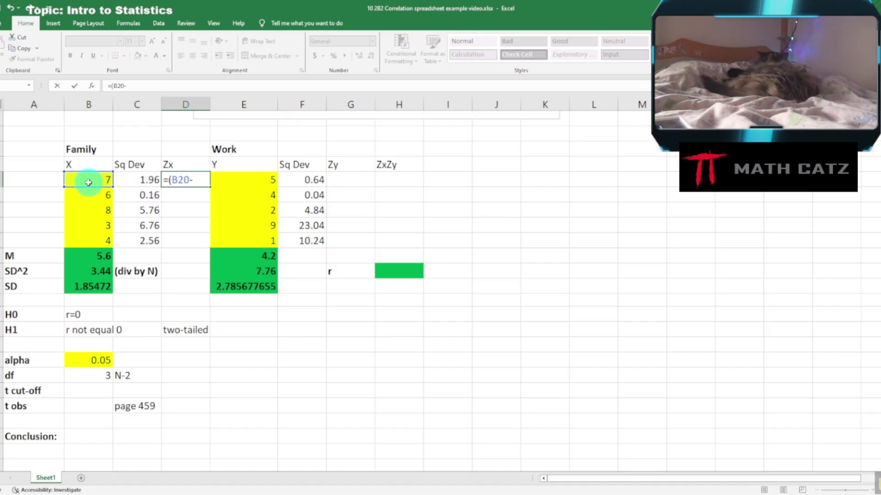
pyautogui.click(77, 254)
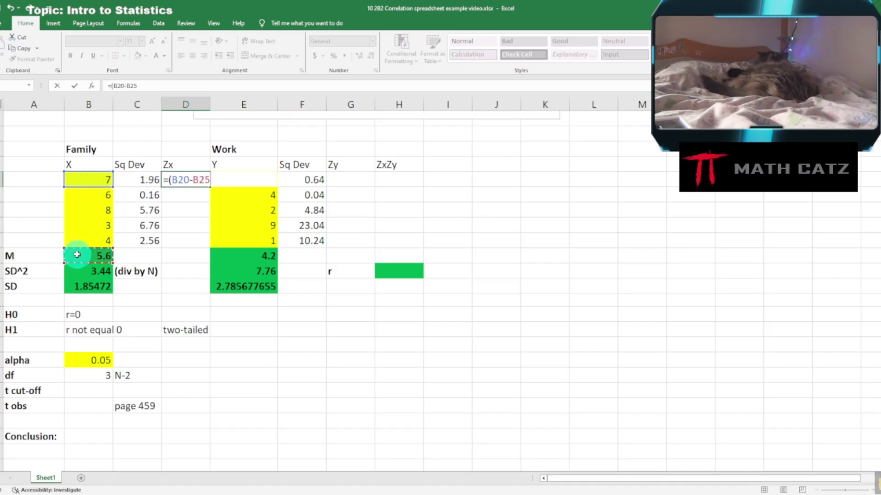
pyautogui.press('F4')
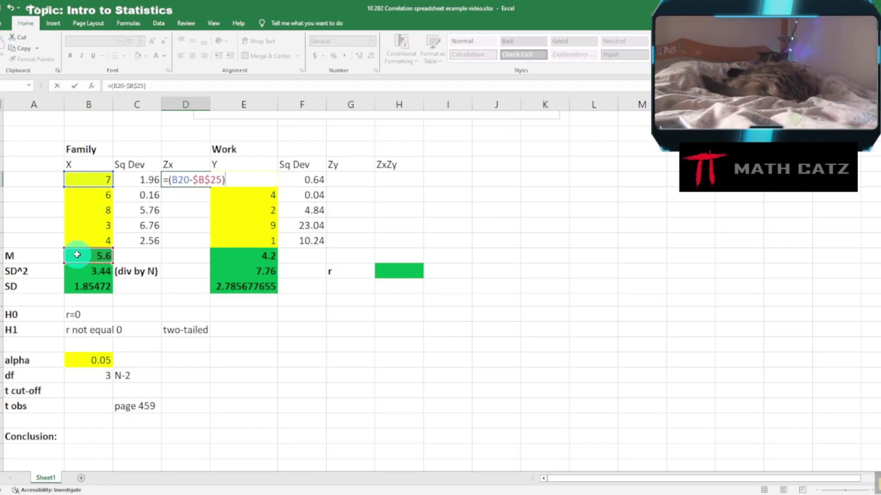
pyautogui.write(')/')
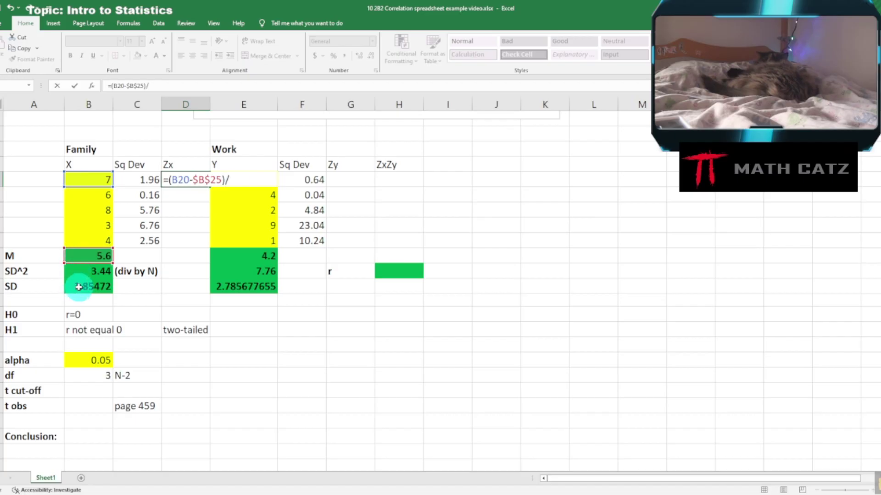
pyautogui.click(79, 287)
pyautogui.press('F4')
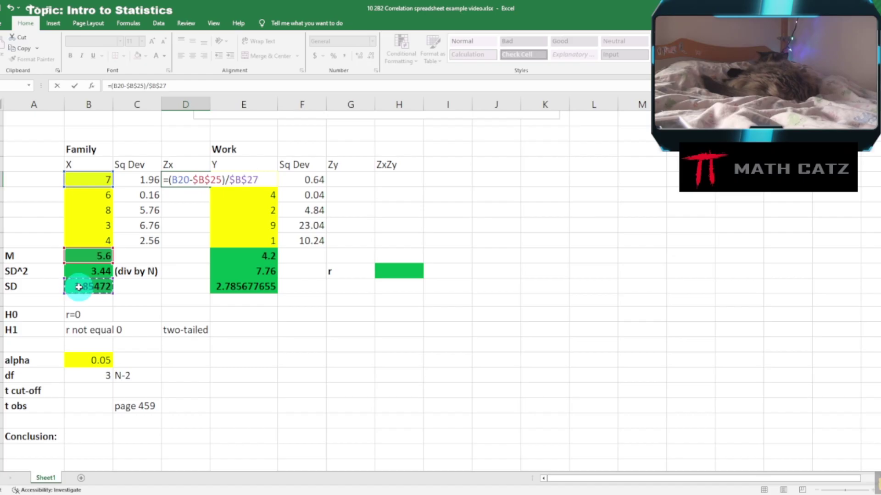
pyautogui.press('Return')
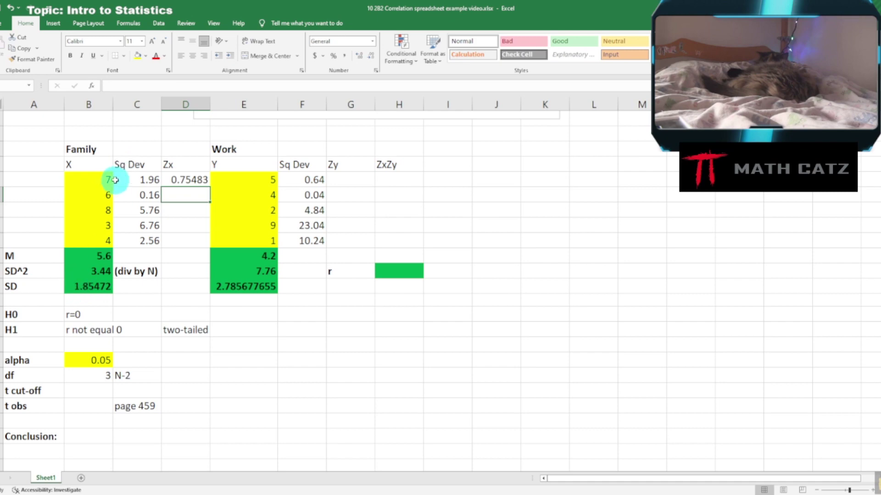
# Fill the Zx formula from D20 down through D24, and check the formula in D23
pyautogui.click(181, 179)
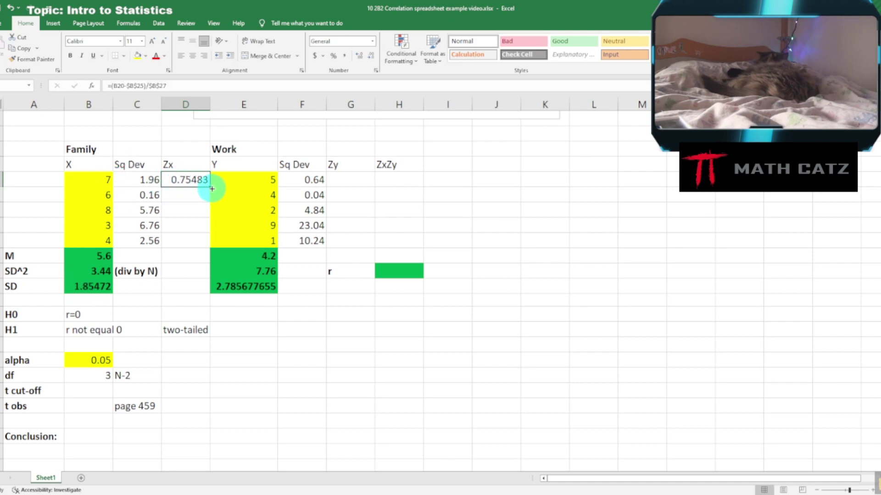
pyautogui.moveTo(211, 187); pyautogui.dragTo(202, 242)
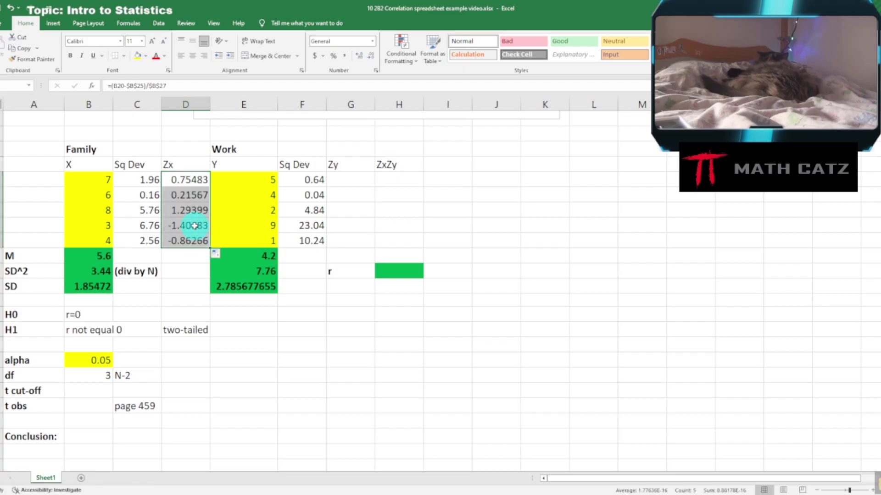
pyautogui.doubleClick(193, 225)
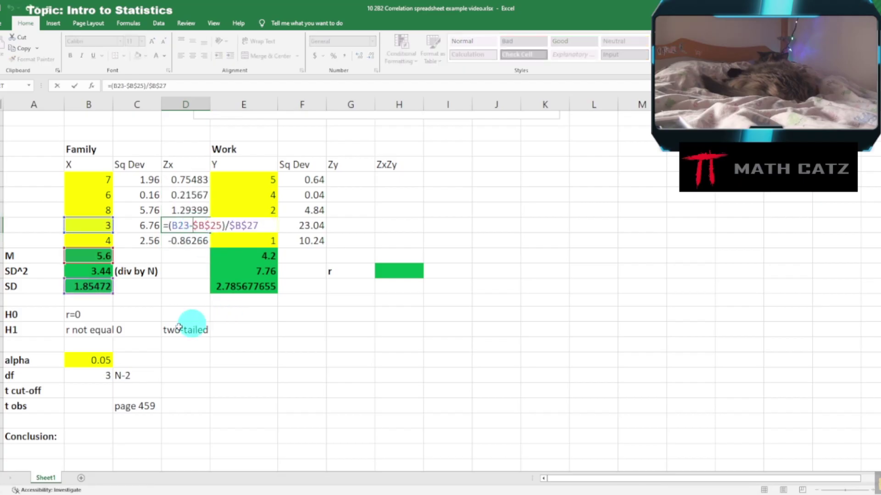
pyautogui.click(192, 300)
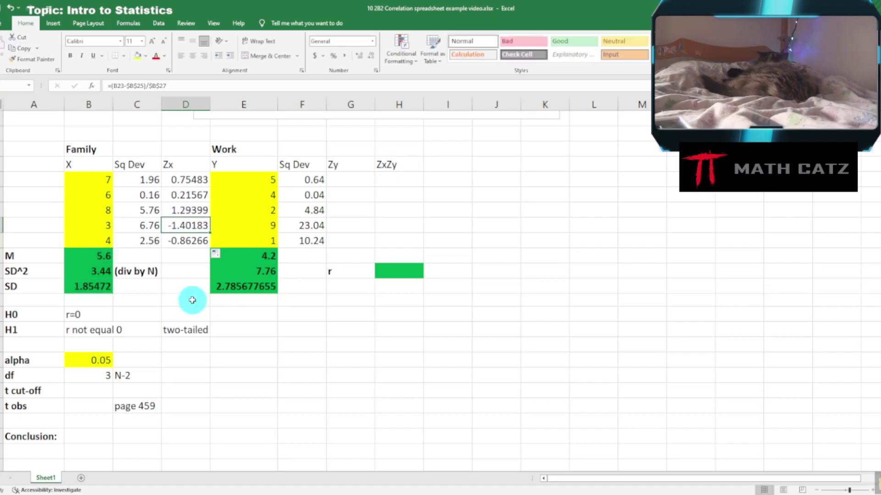
# Copy the Zx formula from D20 into G20 as the first Zy score for Work
pyautogui.rightClick(190, 182)
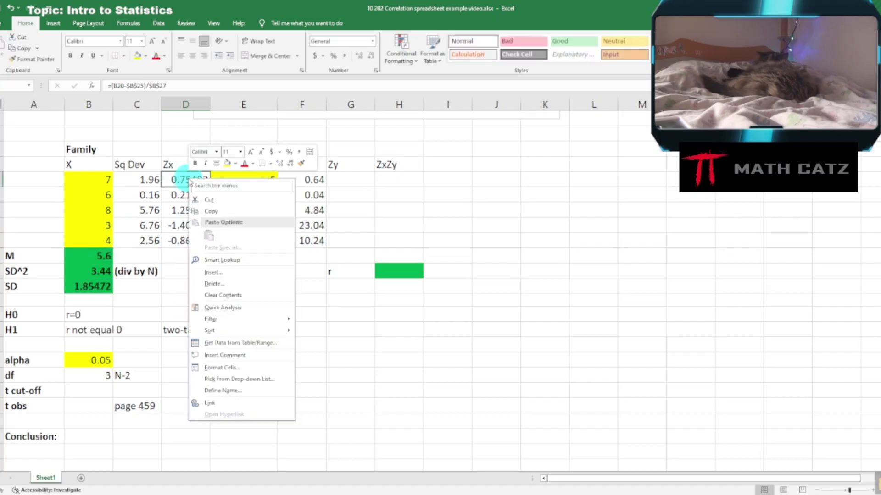
pyautogui.click(210, 212)
pyautogui.click(339, 180)
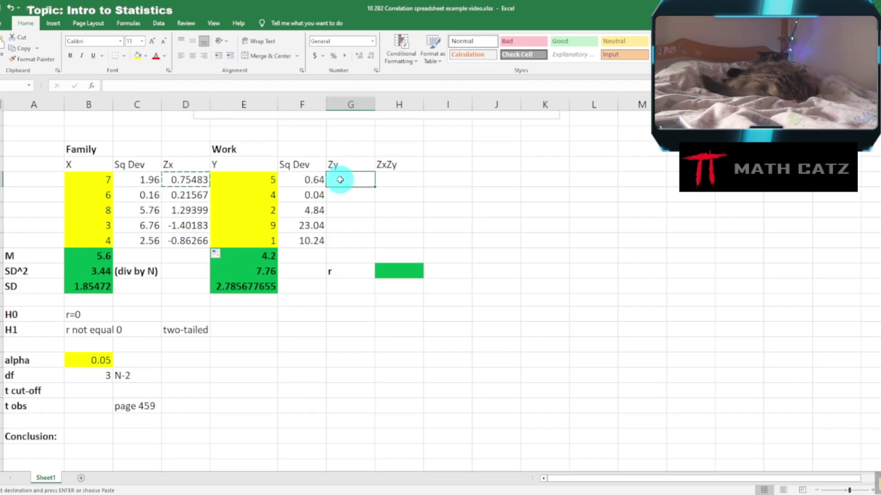
pyautogui.rightClick(342, 183)
pyautogui.click(361, 236)
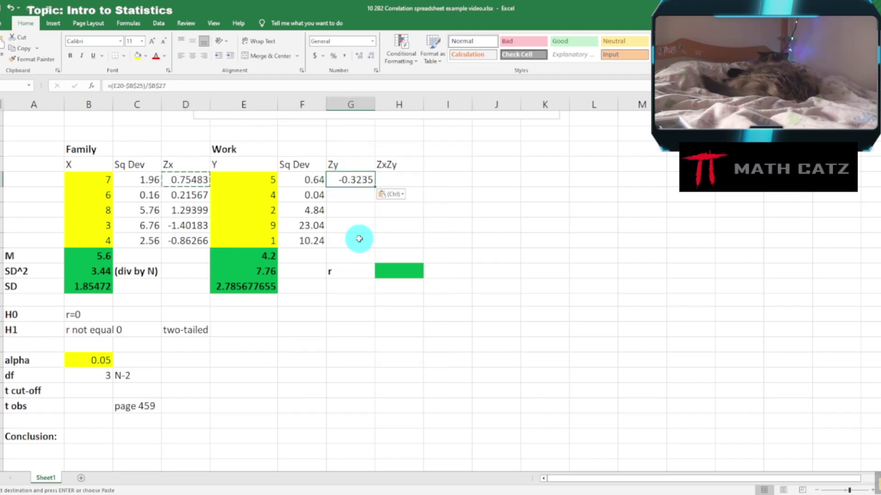
# Redirect the mean and SD references in G20 to the Work values so the formula is =(E20-$E$25)/$E$27
pyautogui.doubleClick(361, 183)
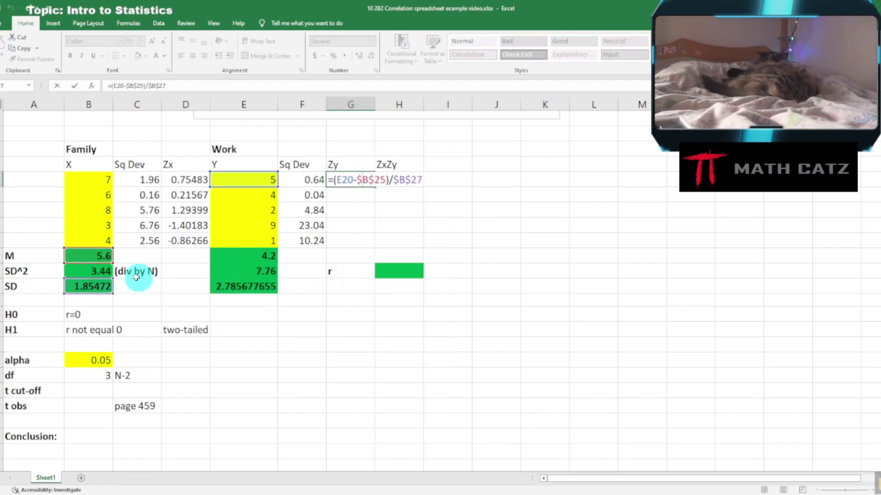
pyautogui.moveTo(111, 257); pyautogui.dragTo(248, 255)
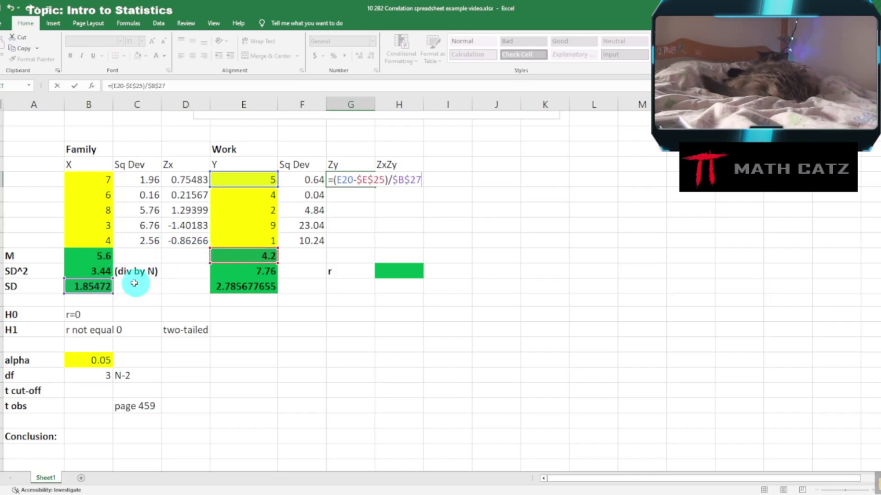
pyautogui.moveTo(112, 285); pyautogui.dragTo(238, 288)
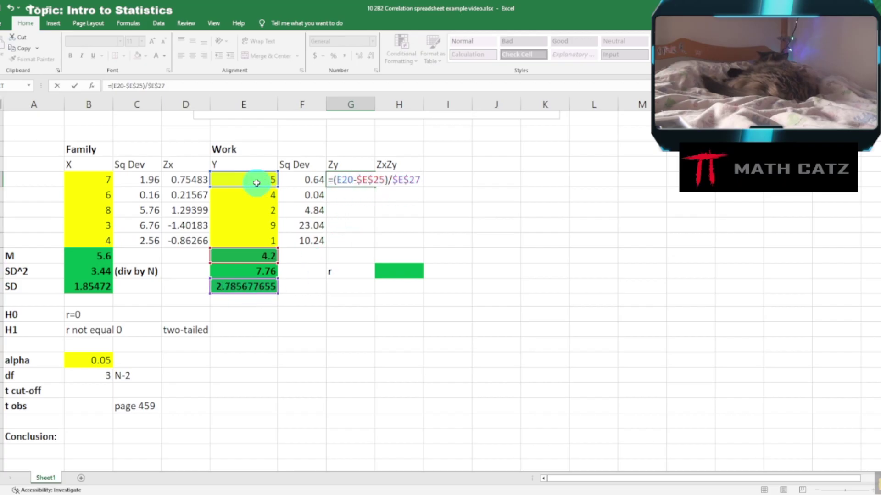
pyautogui.press('Return')
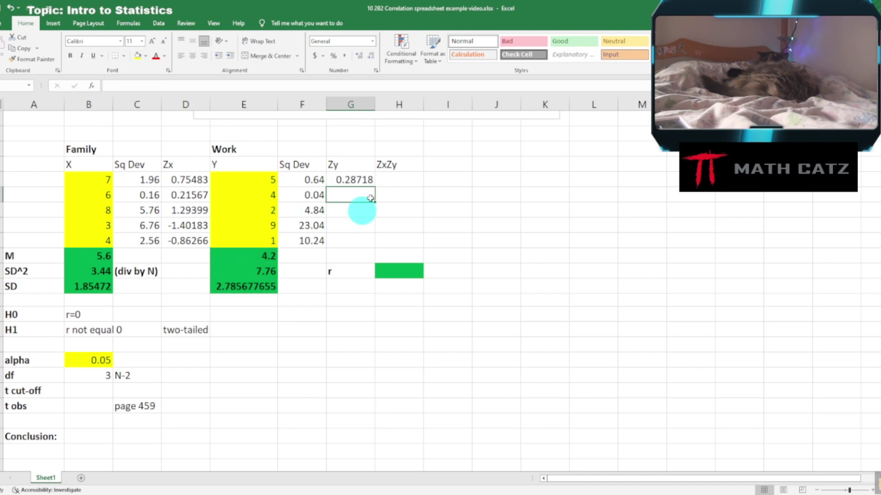
# Fill the Zy formula from G20 down through G24, and check the formula in G22
pyautogui.click(364, 181)
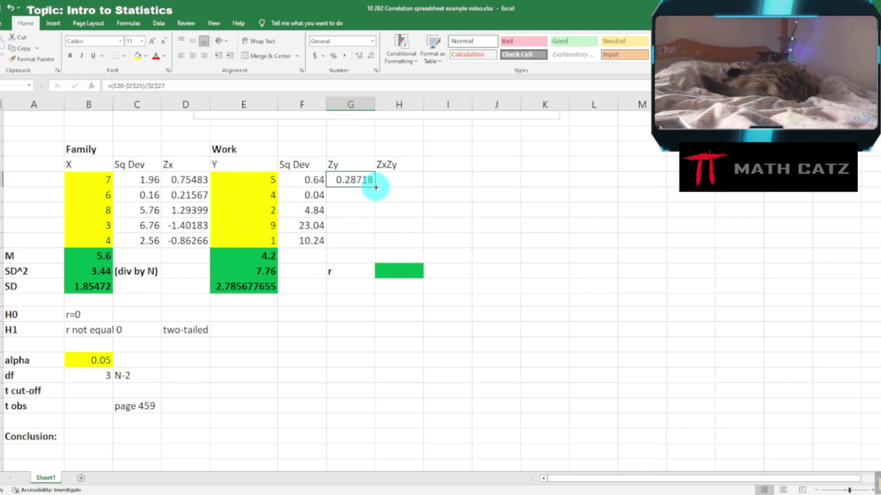
pyautogui.moveTo(375, 187); pyautogui.dragTo(370, 243)
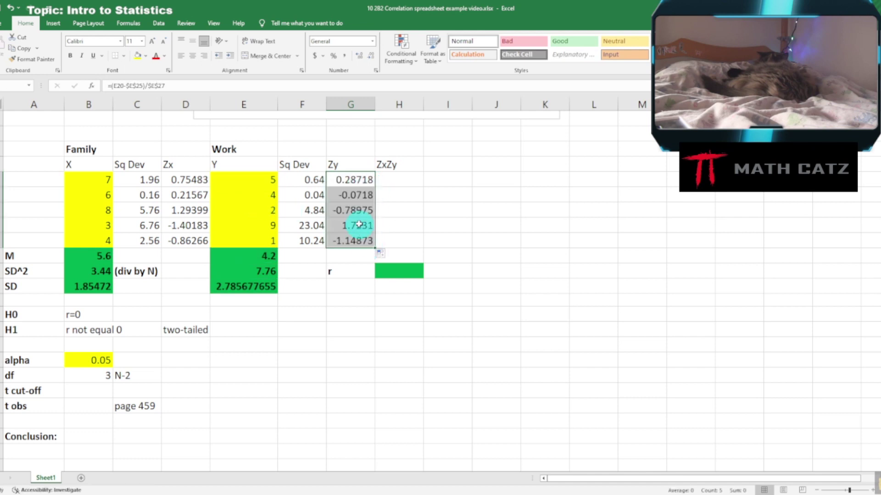
pyautogui.doubleClick(357, 210)
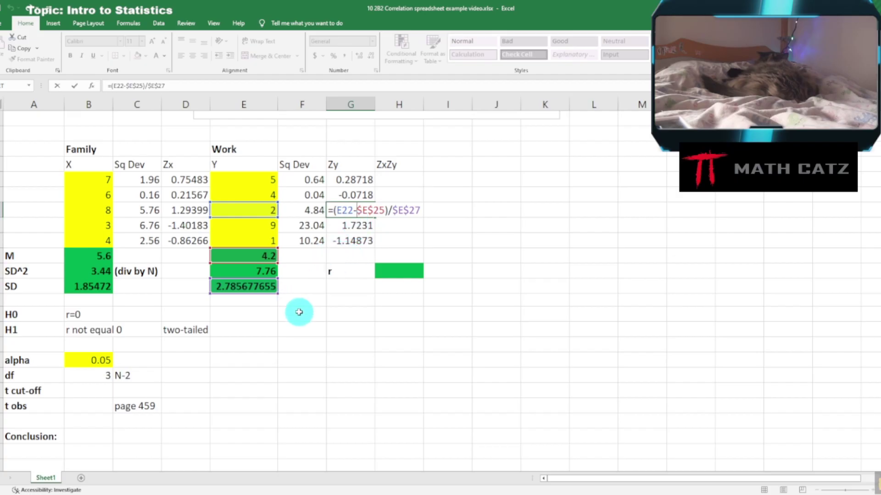
pyautogui.press('Escape')
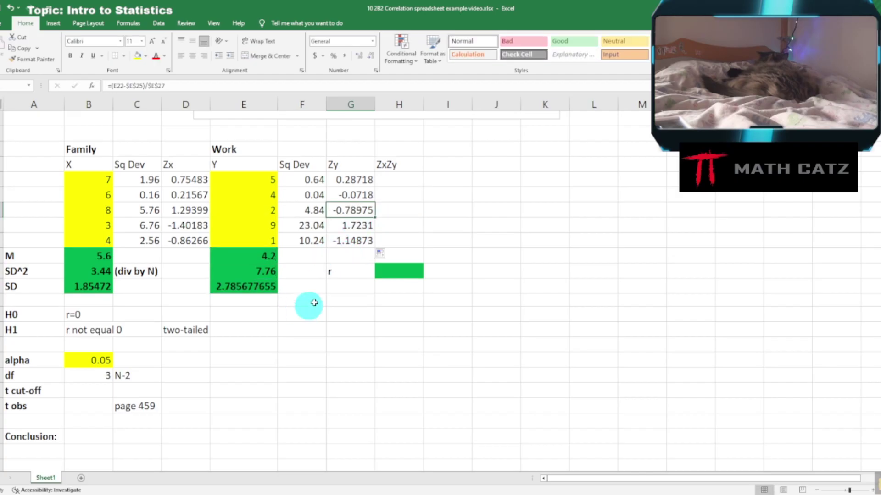
# Calculate the first ZxZy cross-product in H20 with =D20*G20
pyautogui.click(394, 180)
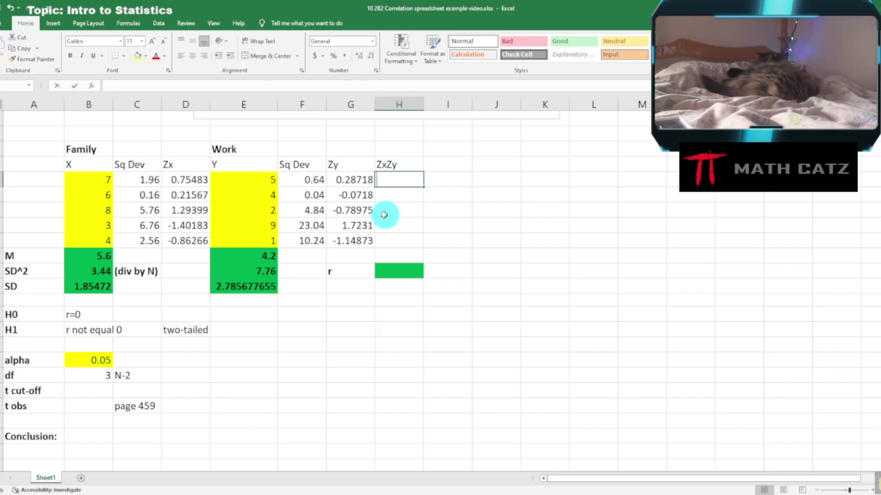
pyautogui.write('=')
pyautogui.click(186, 180)
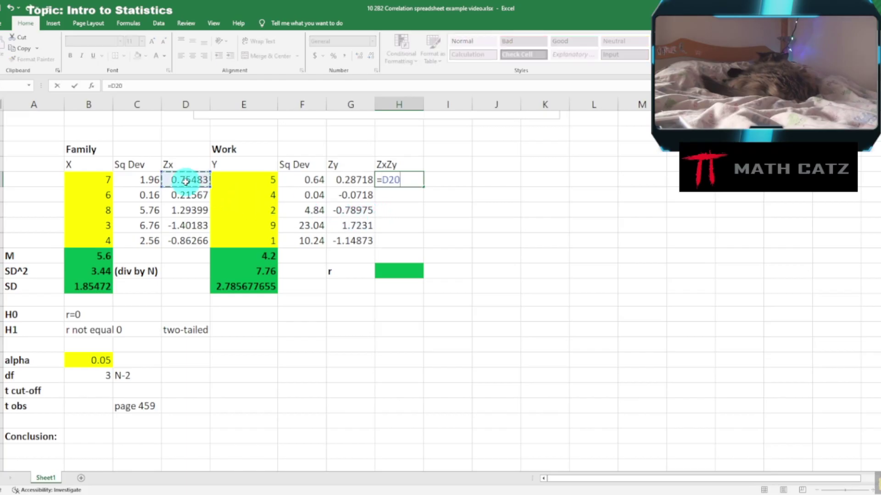
pyautogui.write('*')
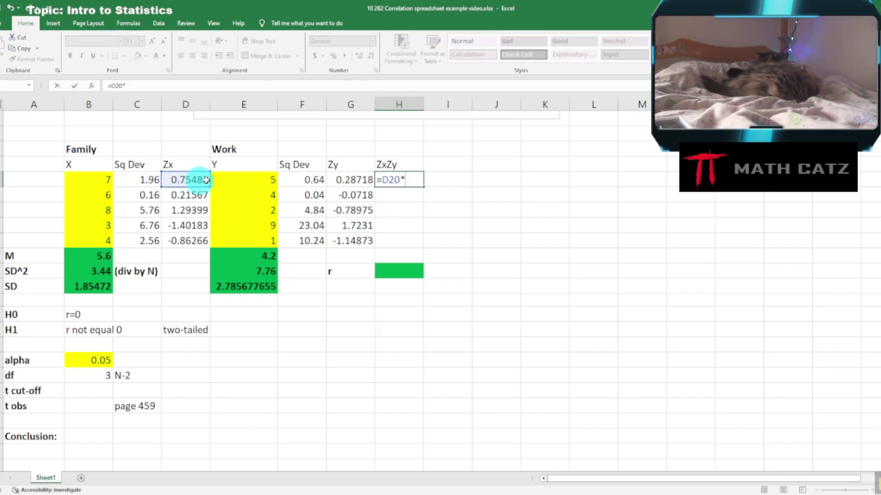
pyautogui.click(343, 180)
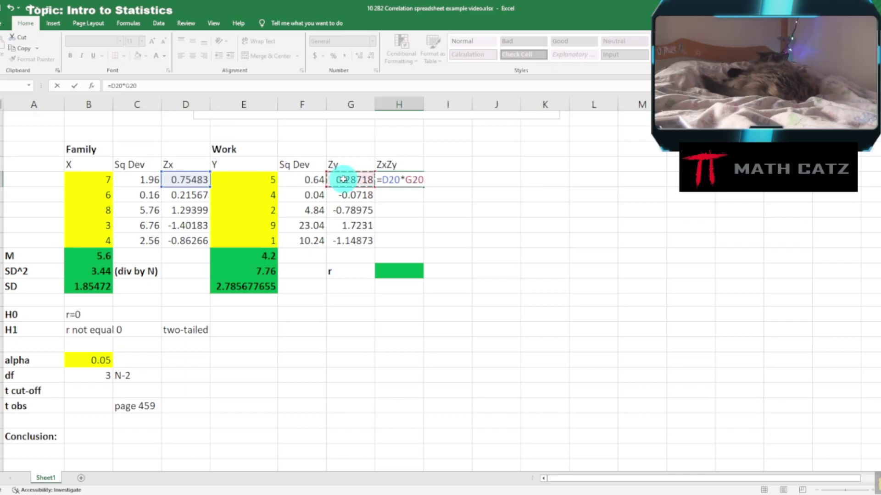
pyautogui.press('Return')
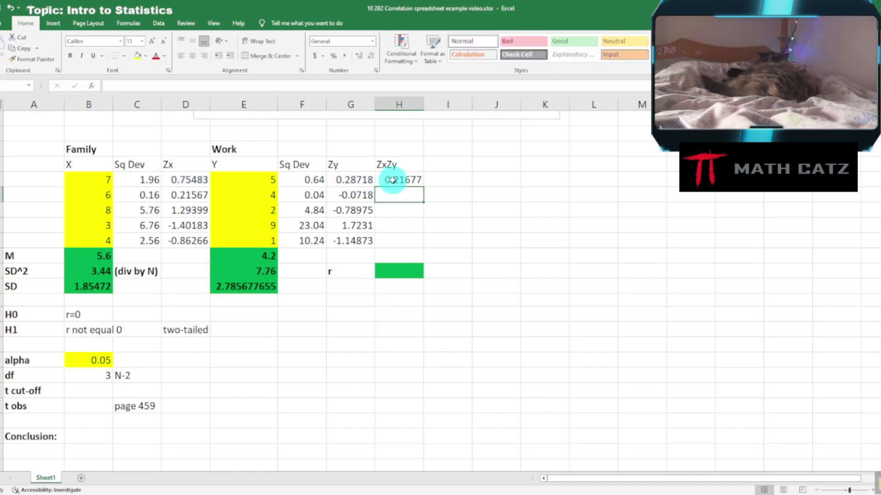
# Fill the ZxZy formula from H20 down through H24, and check the formula in H24
pyautogui.click(419, 183)
pyautogui.moveTo(421, 185); pyautogui.dragTo(409, 240)
pyautogui.doubleClick(408, 242)
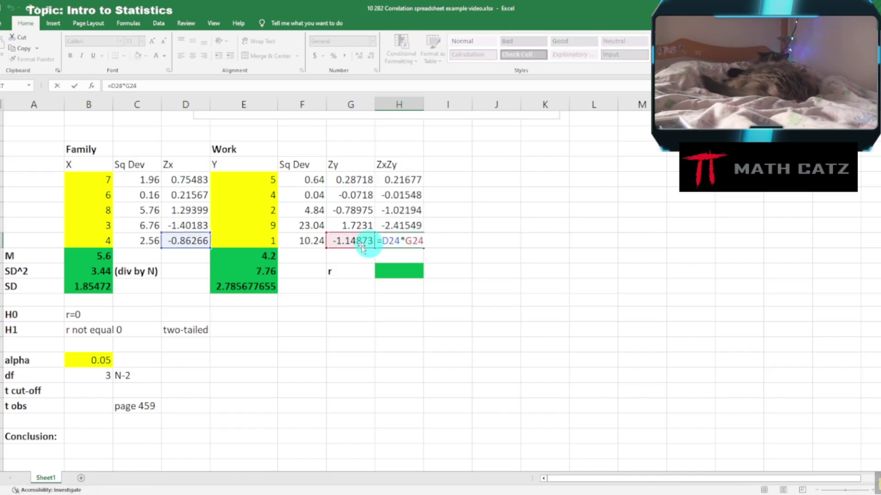
pyautogui.press('Escape')
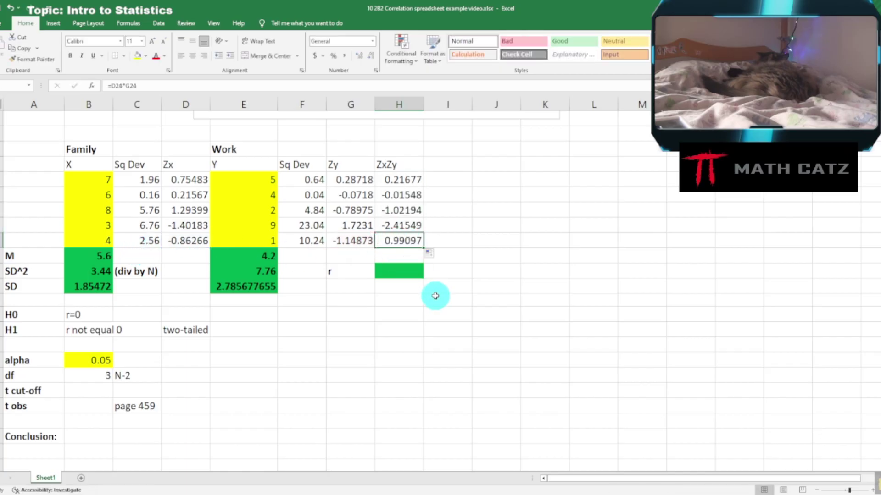
# Calculate r in the green cell H26 as the mean of the ZxZy products with =AVERAGE(H20:H24)
pyautogui.click(400, 272)
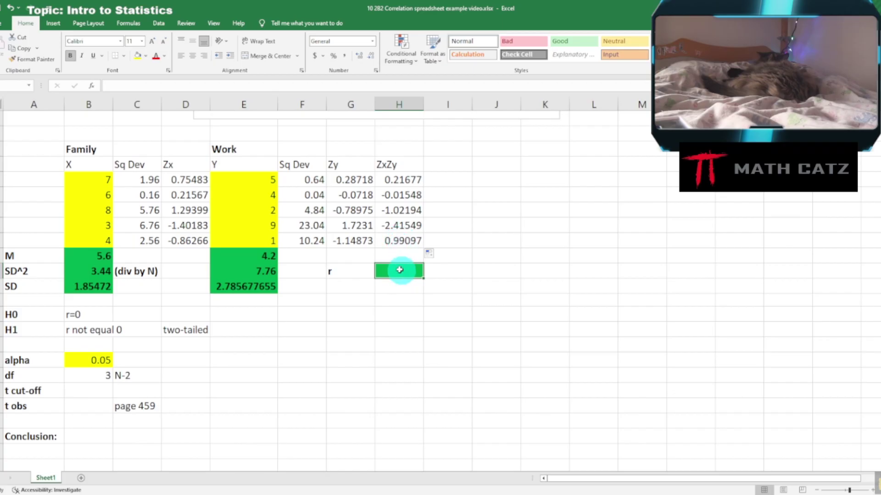
pyautogui.write('=')
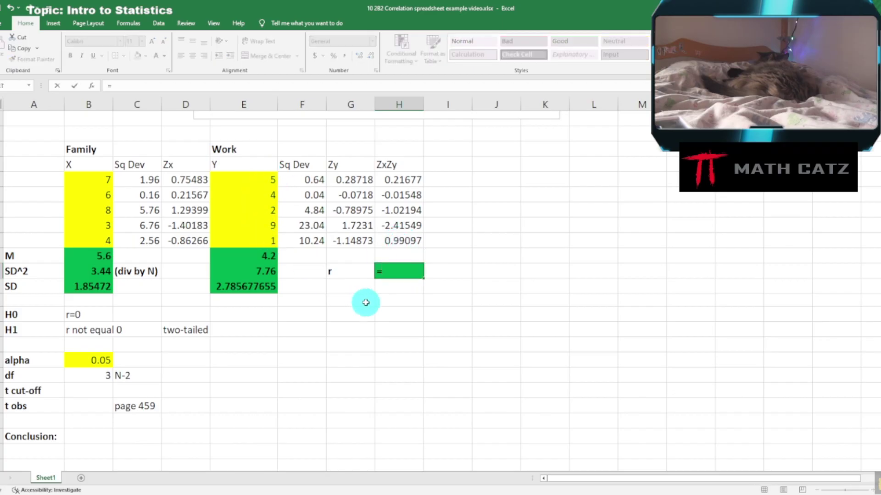
pyautogui.write('aver')
pyautogui.press('Tab')
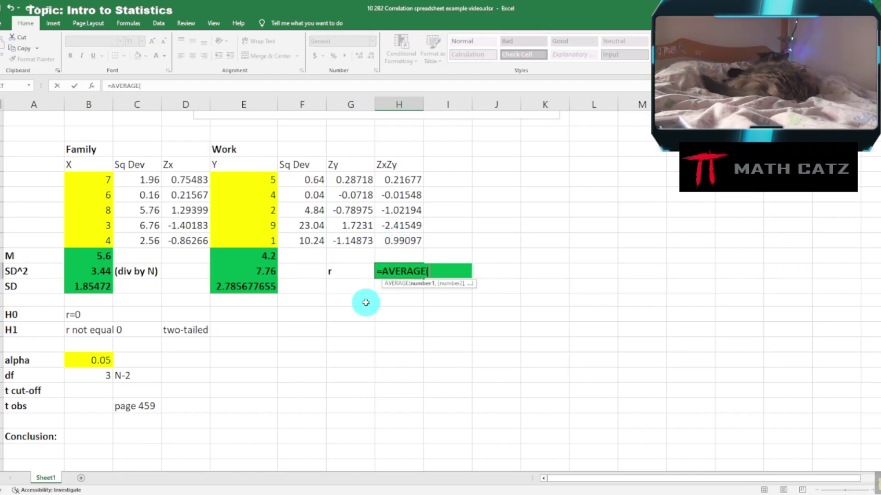
pyautogui.moveTo(400, 180); pyautogui.dragTo(400, 240)
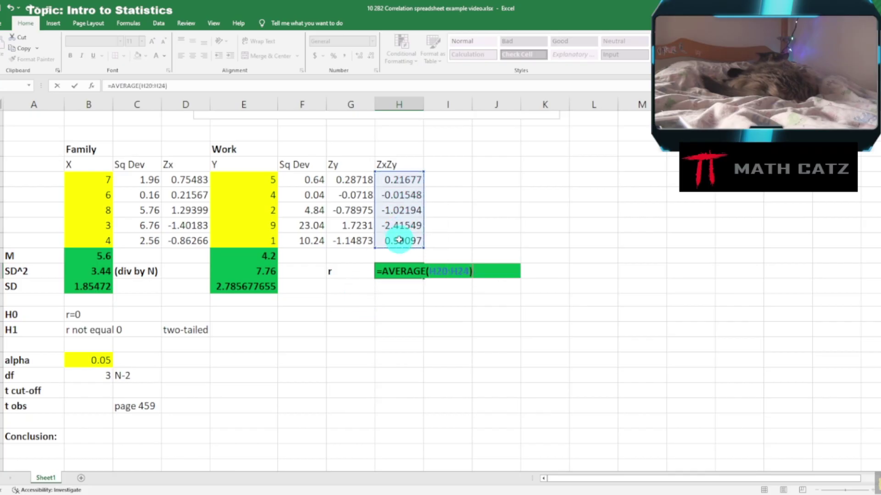
pyautogui.press('Return')
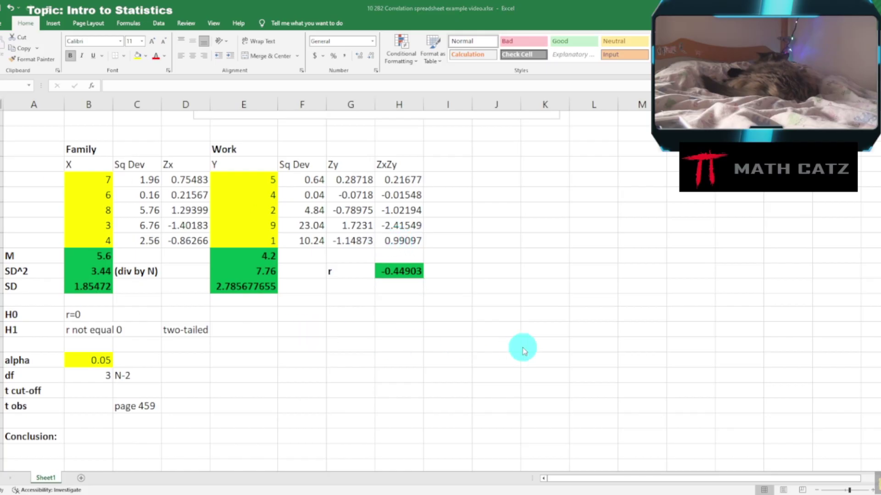
# Compare the scatter plot of Family and Work scores with the calculated r, and review the hypotheses, alpha and df
pyautogui.scroll(5, 522, 350)
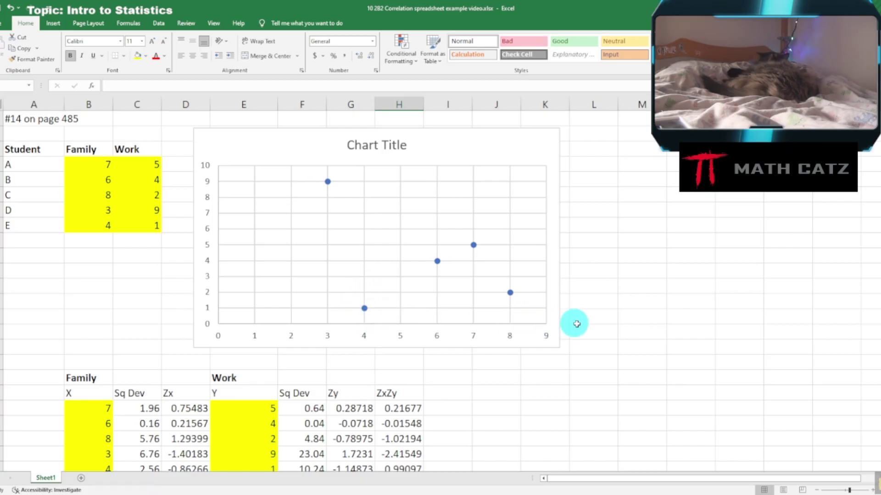
pyautogui.scroll(-5, 576, 324)
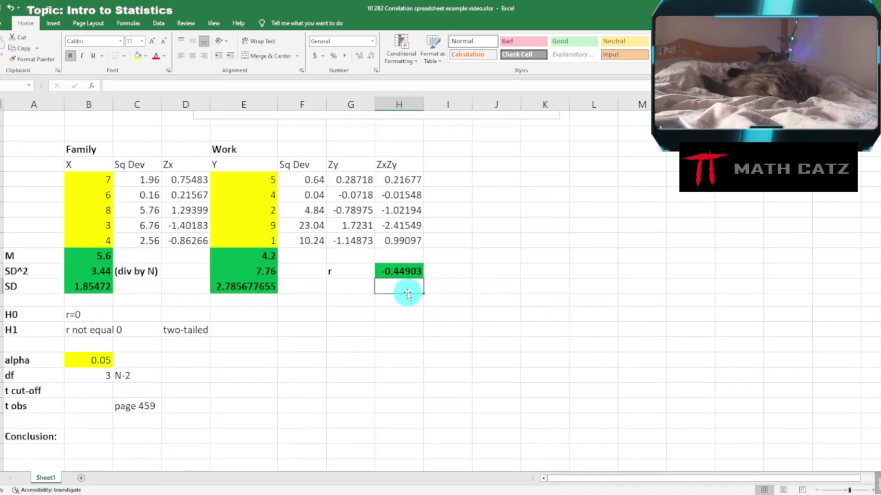
pyautogui.scroll(5, 454, 305)
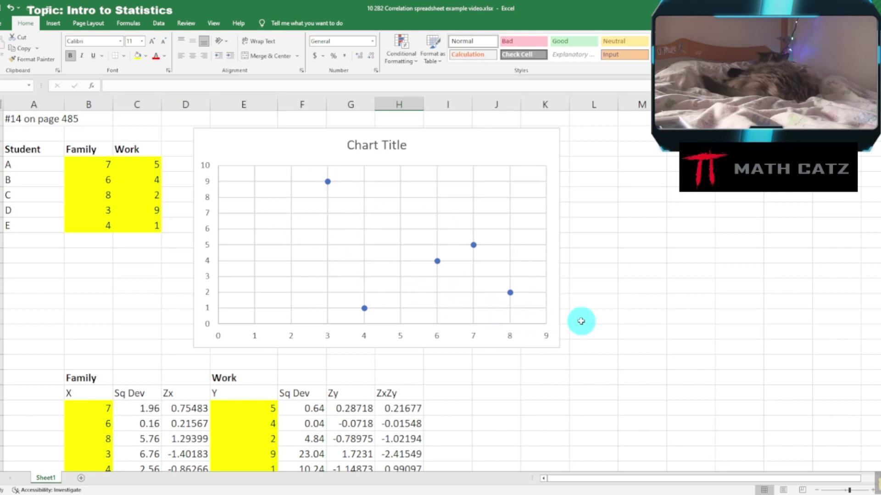
pyautogui.scroll(-4, 584, 328)
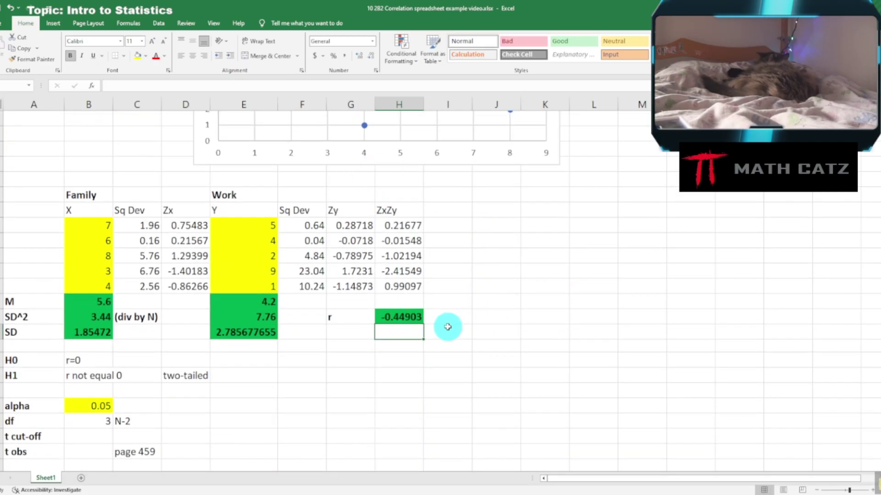
pyautogui.scroll(3, 447, 327)
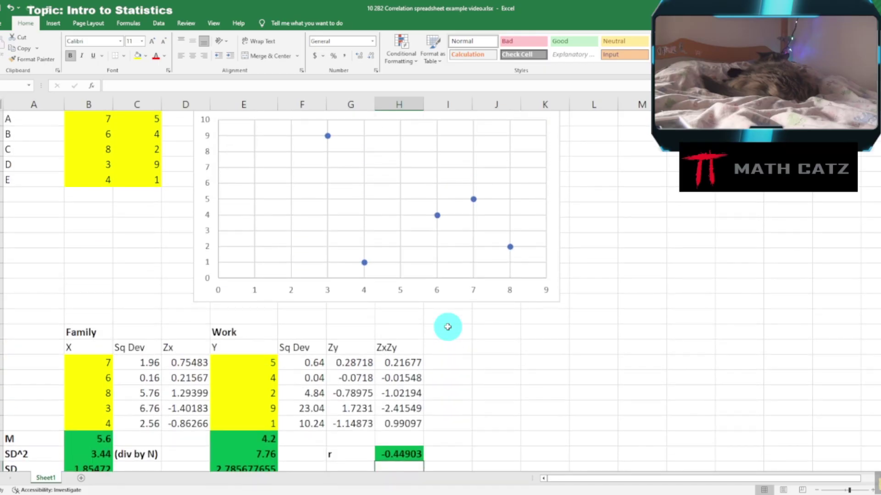
pyautogui.scroll(3, 447, 327)
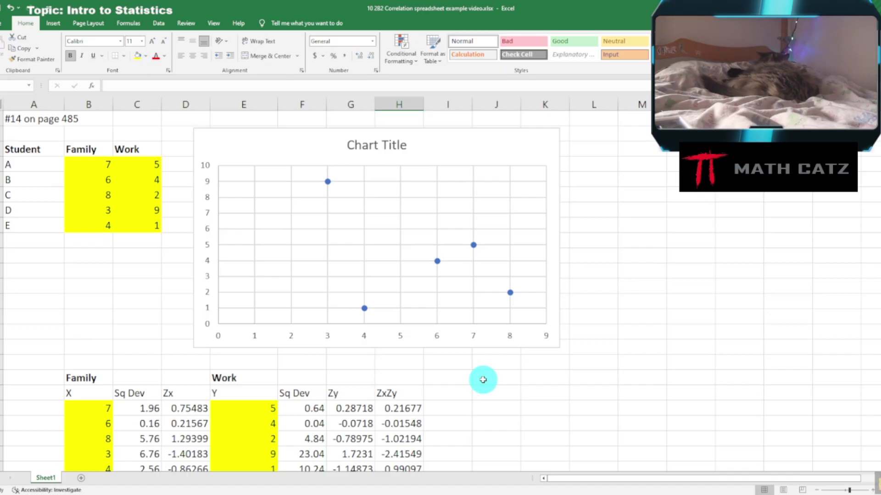
pyautogui.scroll(-7, 483, 380)
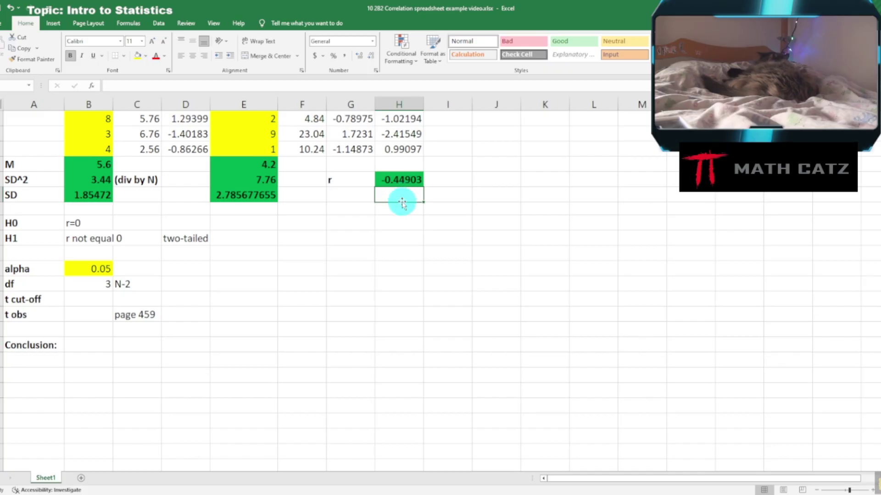
pyautogui.scroll(5, 464, 316)
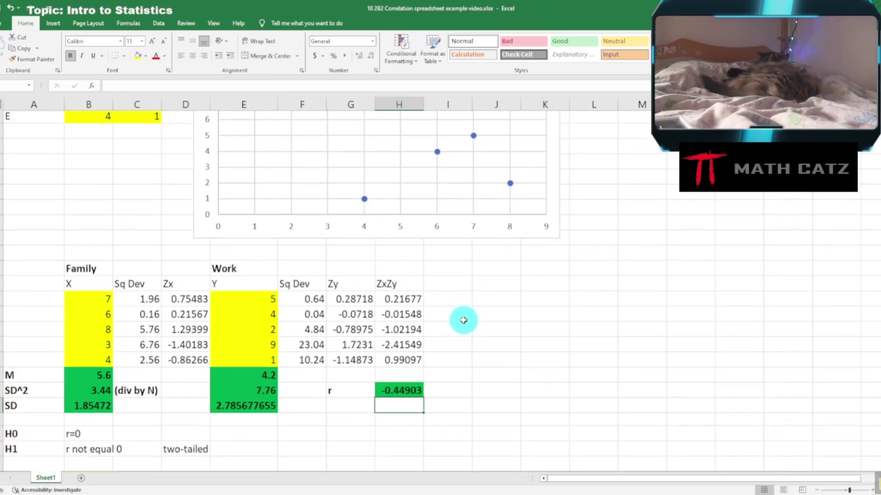
pyautogui.scroll(-4, 463, 320)
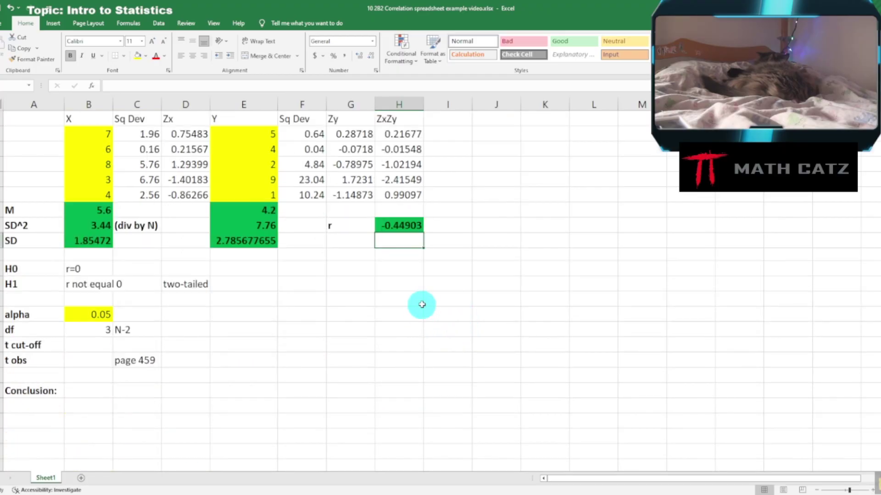
pyautogui.scroll(6, 421, 305)
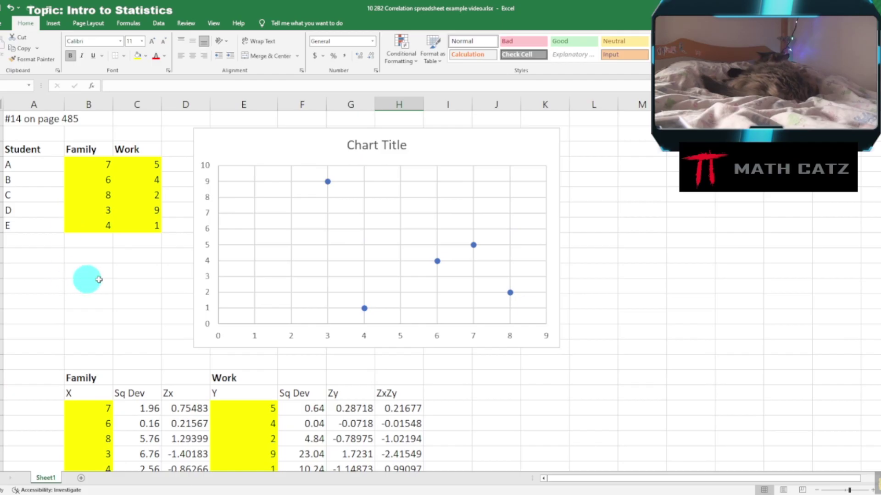
pyautogui.scroll(-3, 561, 321)
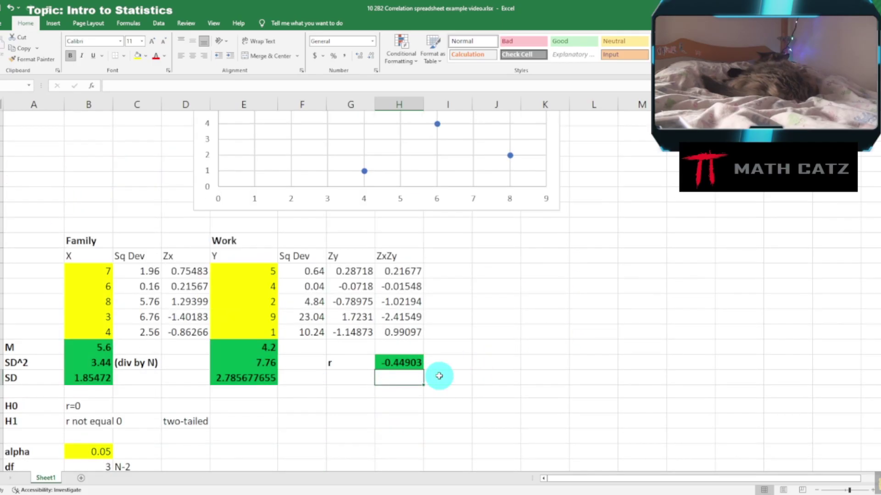
pyautogui.scroll(-3, 452, 376)
pyautogui.scroll(-1, 452, 377)
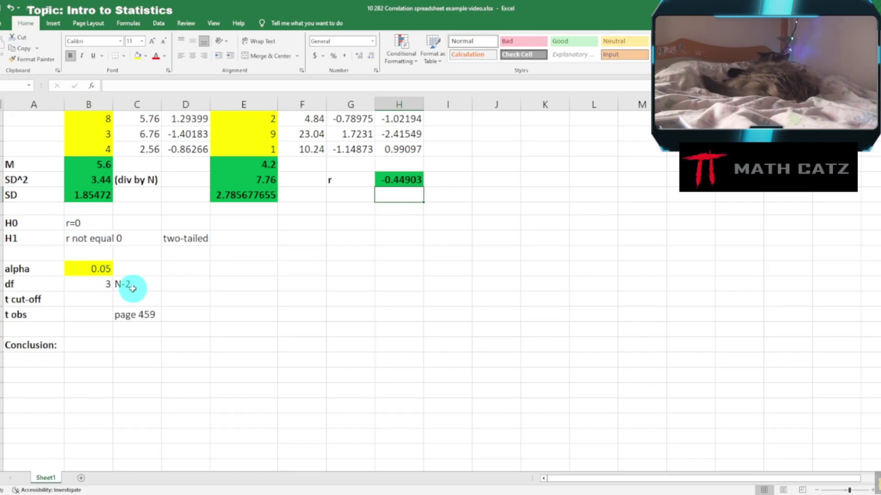
# With the screen annotation tools, draw a straight horizontal baseline about 879 pixels long beside the test section, crossed by a vertical centre line
pyautogui.click(80, 298)
pyautogui.scroll(2, 256, 325)
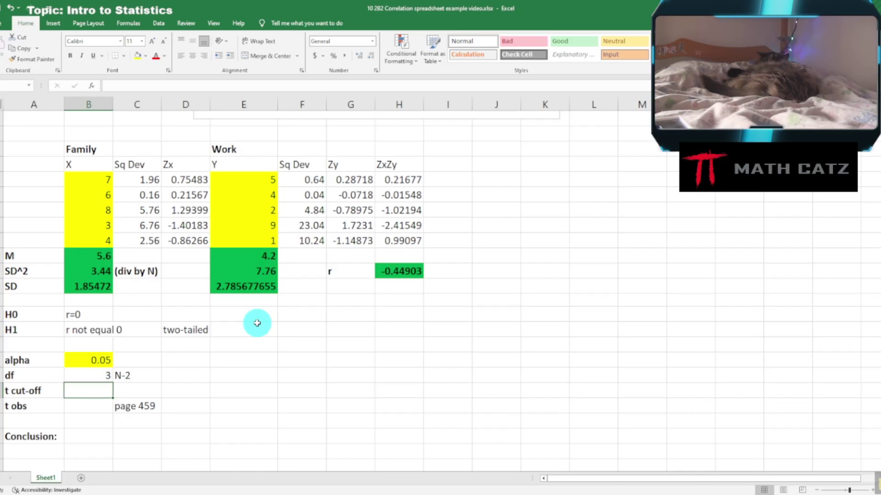
pyautogui.click(385, 346)
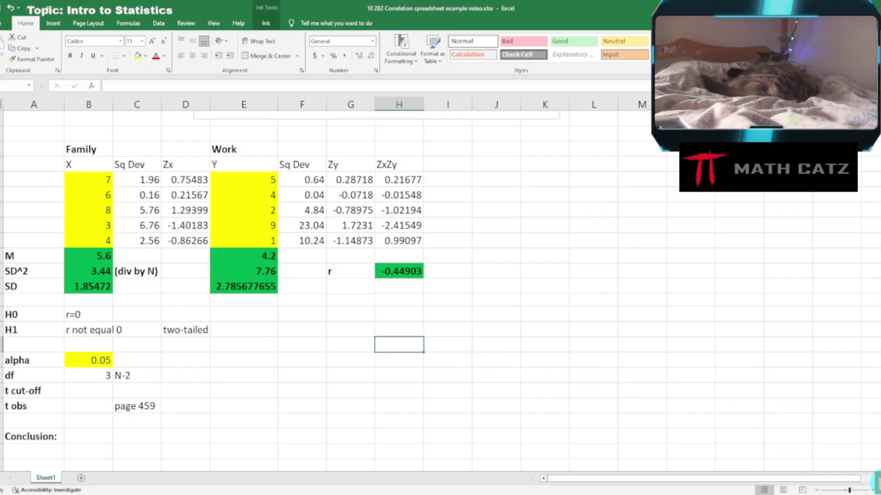
pyautogui.click(875, 480)
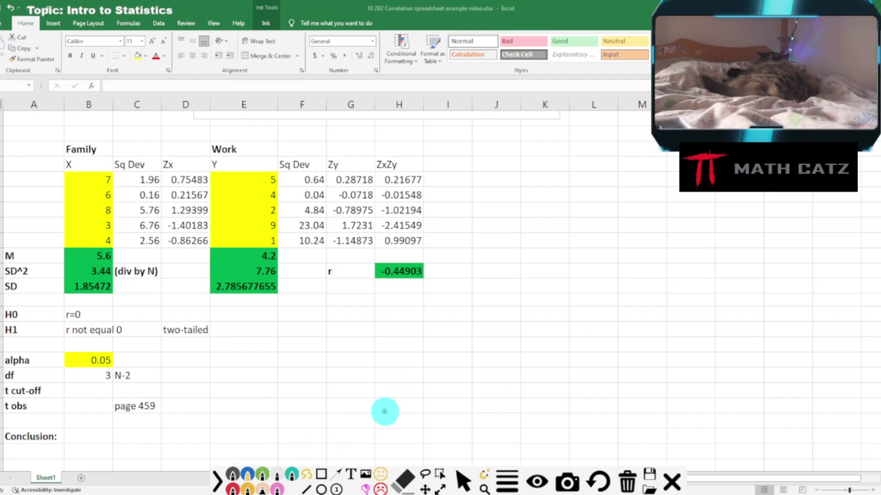
pyautogui.moveTo(304, 418); pyautogui.dragTo(641, 411)
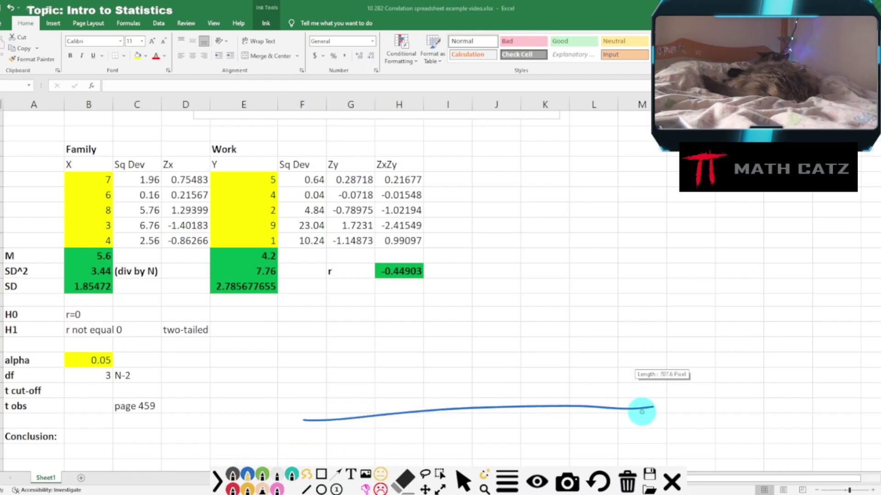
pyautogui.click(599, 482)
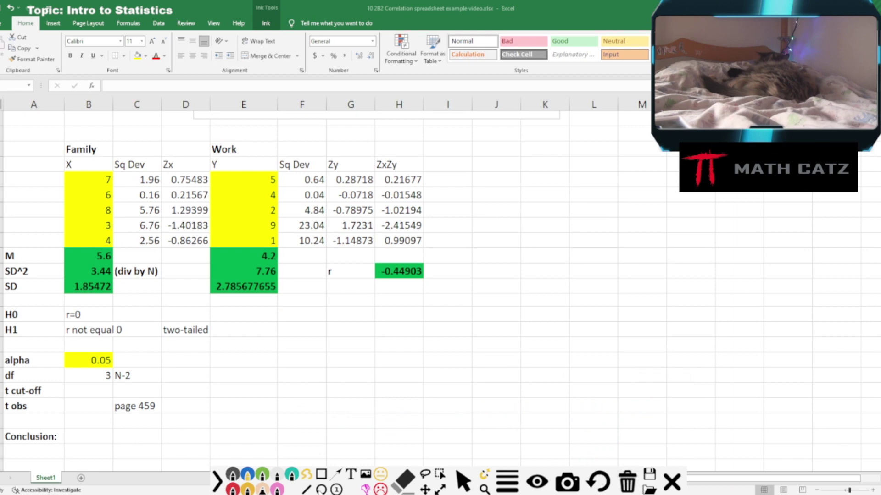
pyautogui.click(307, 490)
pyautogui.moveTo(310, 420); pyautogui.dragTo(728, 420)
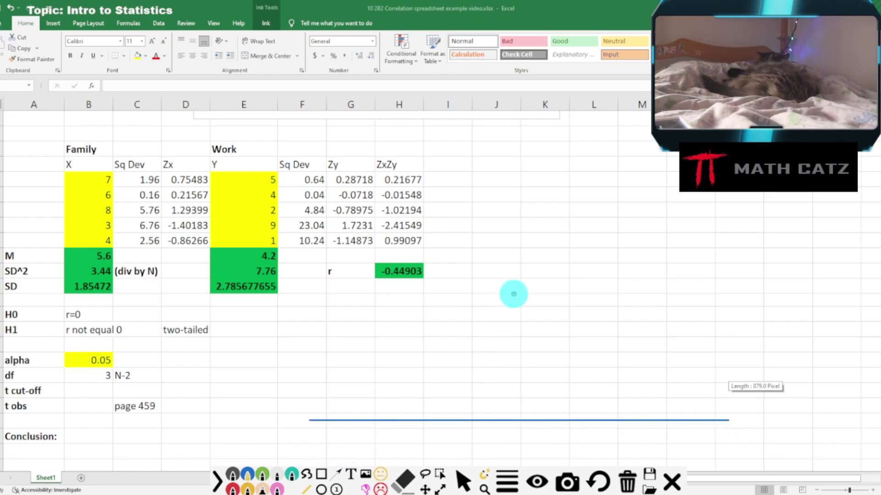
pyautogui.moveTo(513, 294); pyautogui.dragTo(522, 441)
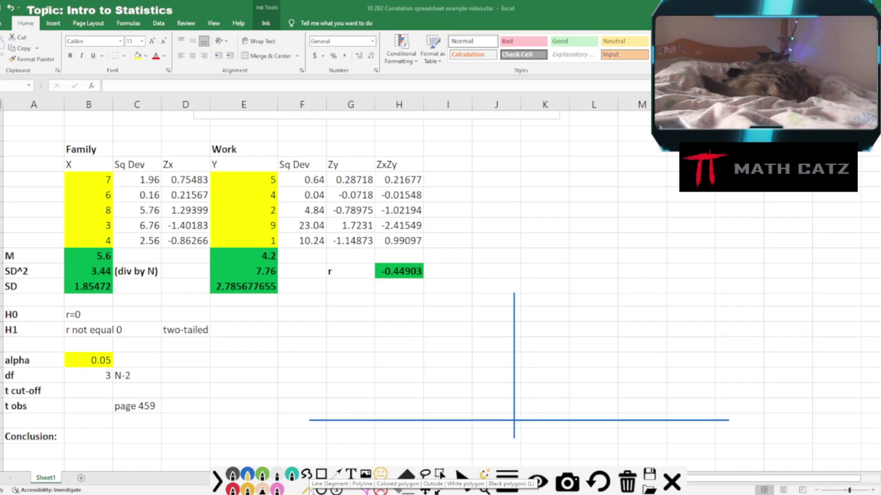
# Draw a freehand bell curve above the baseline, peaking at the vertical centre line and sloping down to both sides
pyautogui.click(308, 477)
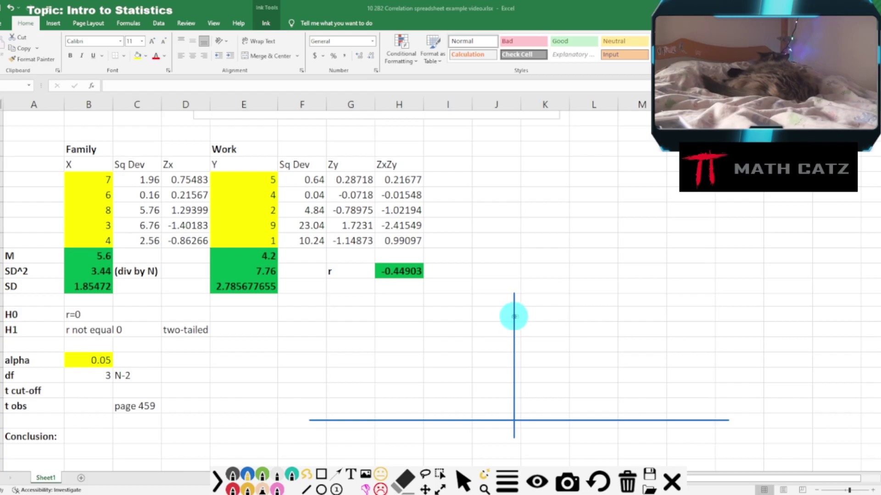
pyautogui.moveTo(514, 316)
pyautogui.mouseDown()
pyautogui.moveTo(570, 354)
pyautogui.moveTo(674, 392)
pyautogui.mouseUp()
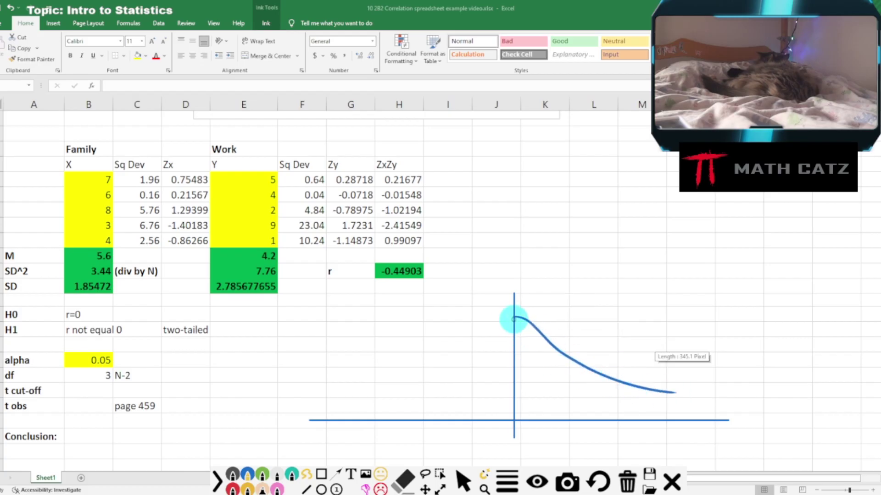
pyautogui.moveTo(514, 317)
pyautogui.mouseDown()
pyautogui.moveTo(402, 393)
pyautogui.moveTo(366, 399)
pyautogui.mouseUp()
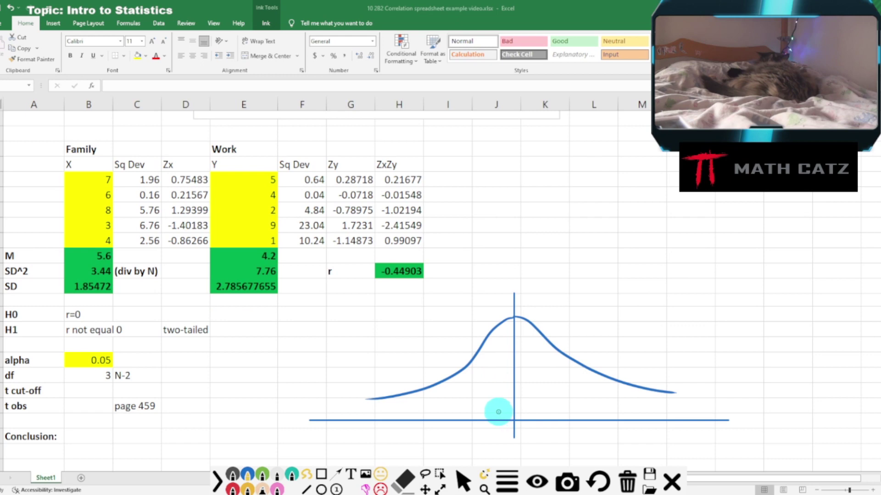
# Mark a cut-off line in each tail of the bell curve and shade both tail areas
pyautogui.moveTo(419, 391); pyautogui.dragTo(420, 419)
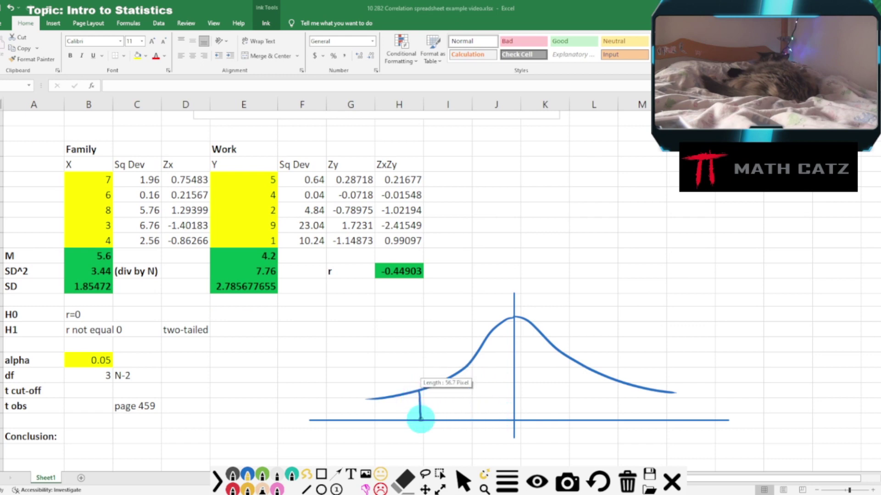
pyautogui.moveTo(634, 387); pyautogui.dragTo(633, 419)
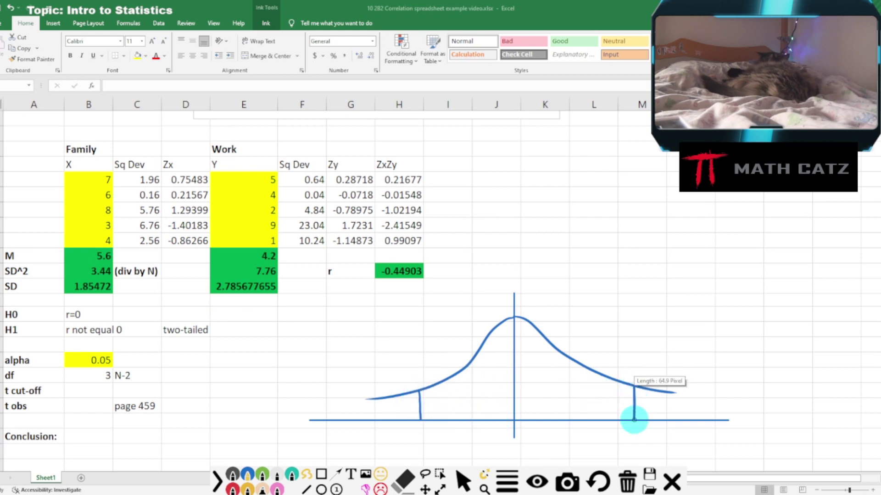
pyautogui.moveTo(410, 393)
pyautogui.mouseDown()
pyautogui.moveTo(410, 408)
pyautogui.moveTo(373, 407)
pyautogui.moveTo(396, 406)
pyautogui.mouseUp()
pyautogui.moveTo(644, 396); pyautogui.dragTo(680, 407)
# Add an arrow to the lower tail's shaded area and label it α/2 = 0.025
pyautogui.moveTo(382, 372); pyautogui.dragTo(394, 400)
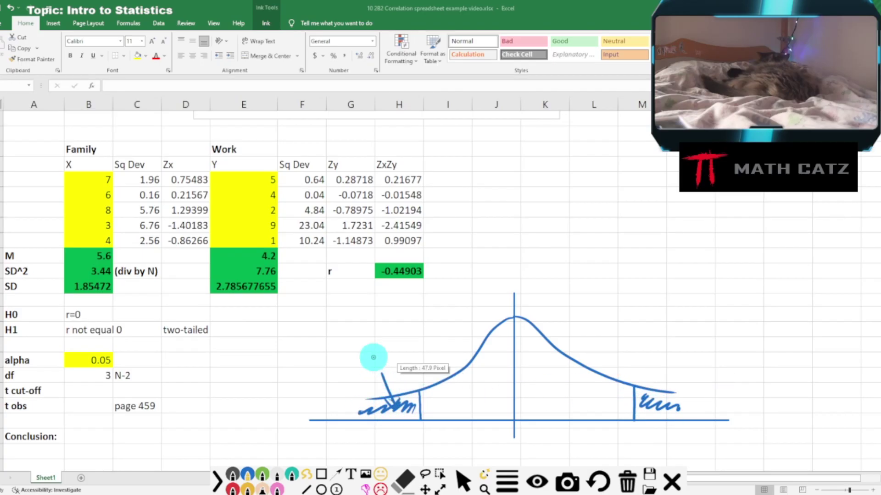
pyautogui.moveTo(366, 344)
pyautogui.mouseDown()
pyautogui.moveTo(371, 371)
pyautogui.moveTo(392, 351)
pyautogui.moveTo(418, 356)
pyautogui.moveTo(427, 348)
pyautogui.mouseUp()
pyautogui.click(399, 358)
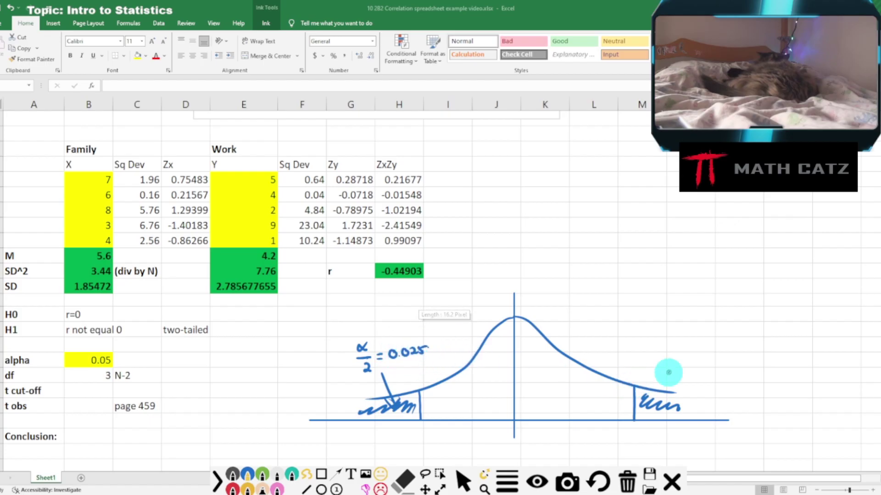
# Add an arrow to the upper tail's shaded area and label it α/2
pyautogui.moveTo(670, 370); pyautogui.dragTo(666, 390)
pyautogui.moveTo(678, 334); pyautogui.dragTo(681, 357)
pyautogui.click(685, 357)
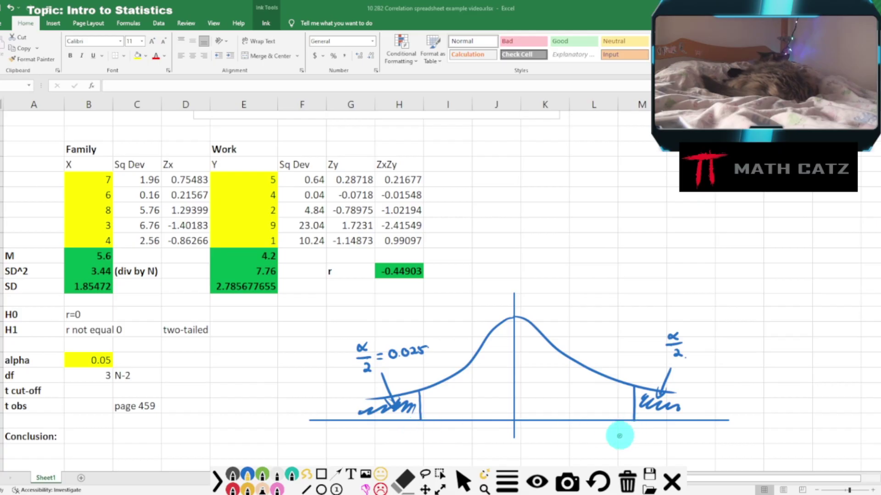
# Leave drawing mode and return to editing the worksheet, keeping the bell curve sketch on screen
pyautogui.click(218, 482)
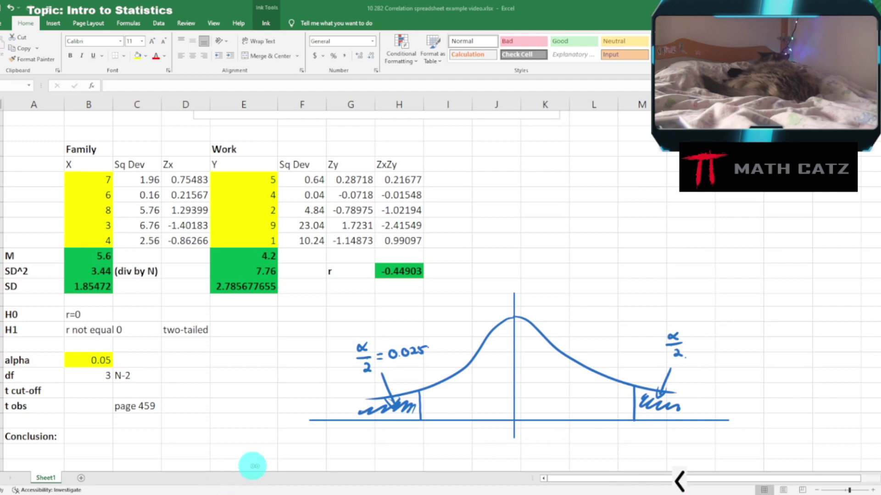
pyautogui.click(675, 479)
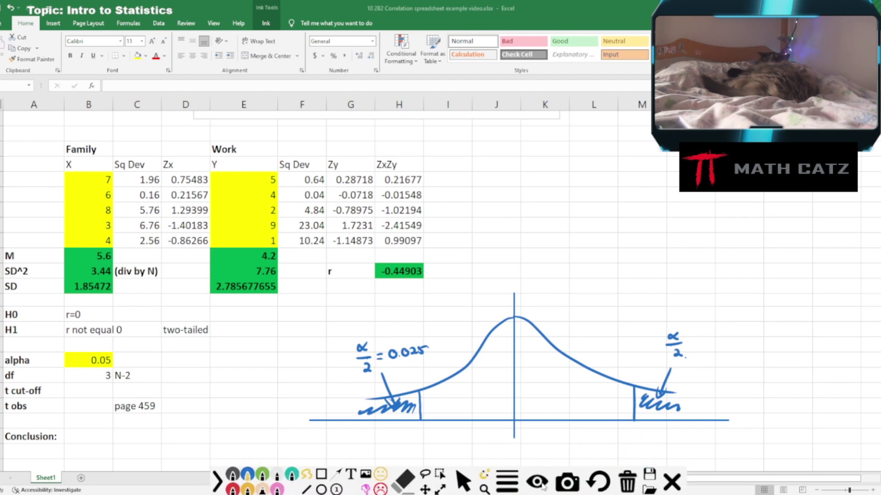
pyautogui.click(461, 481)
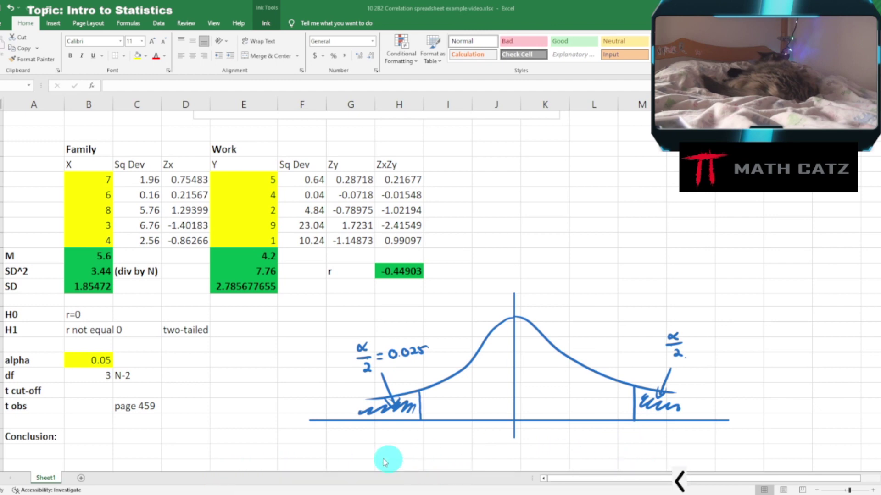
pyautogui.click(242, 425)
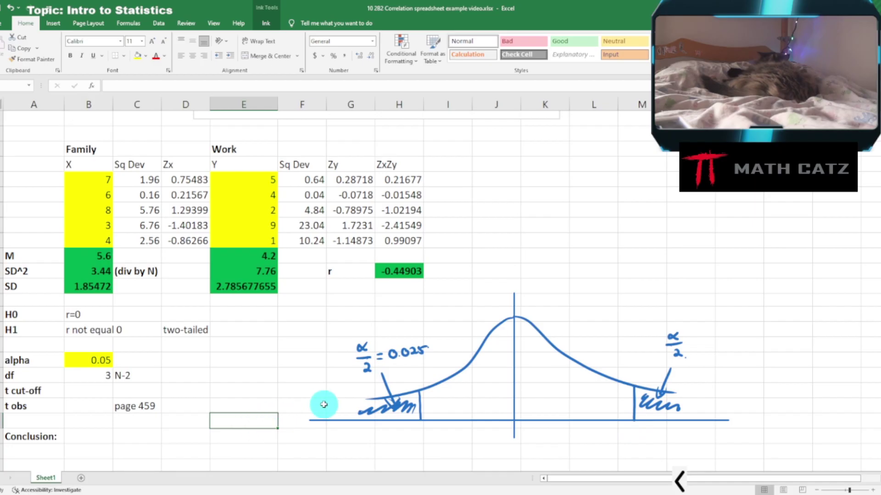
# Collapse the ribbon to free up space and search the function library for "t distribution" for the t cut-off cell
pyautogui.click(88, 390)
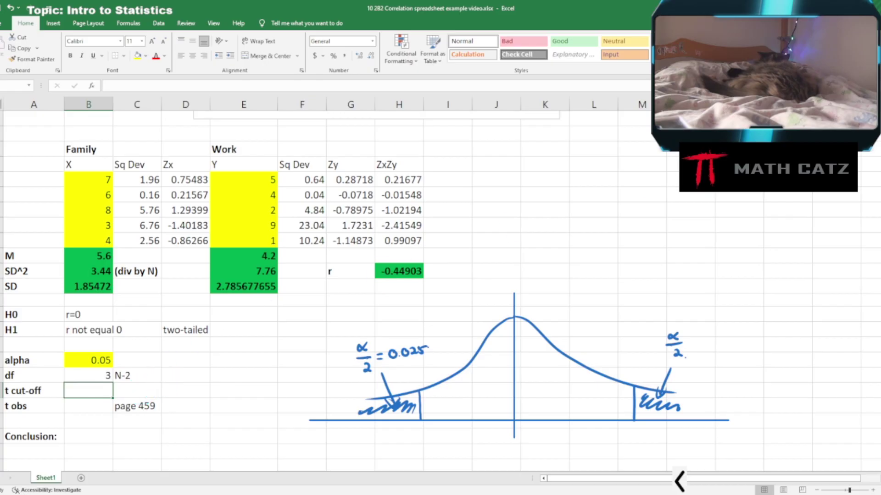
pyautogui.doubleClick(25, 23)
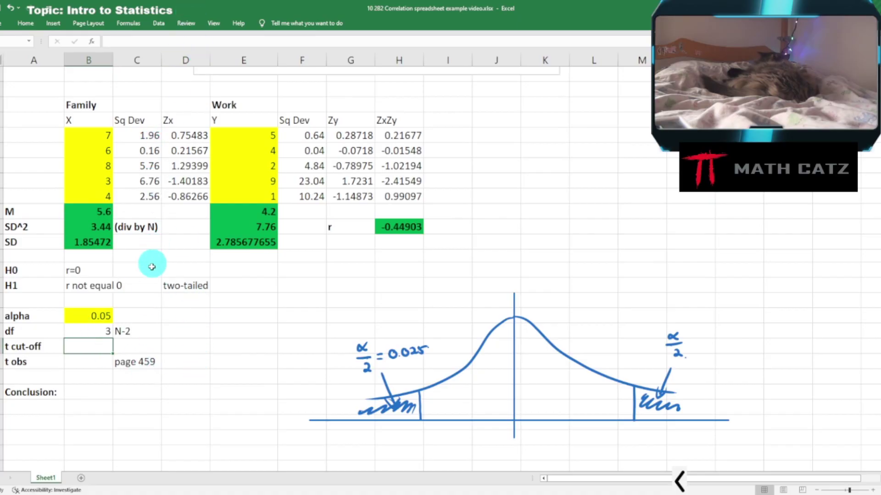
pyautogui.click(92, 41)
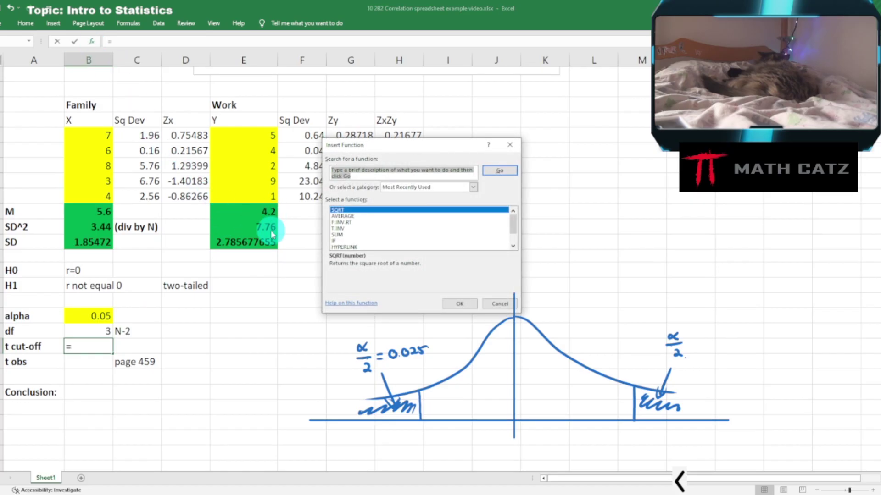
pyautogui.write('t dis')
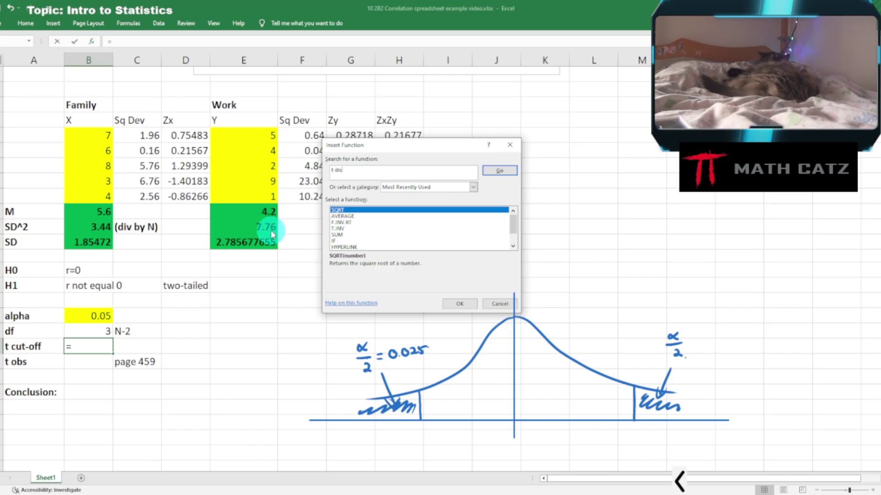
pyautogui.write('tribution')
pyautogui.press('Return')
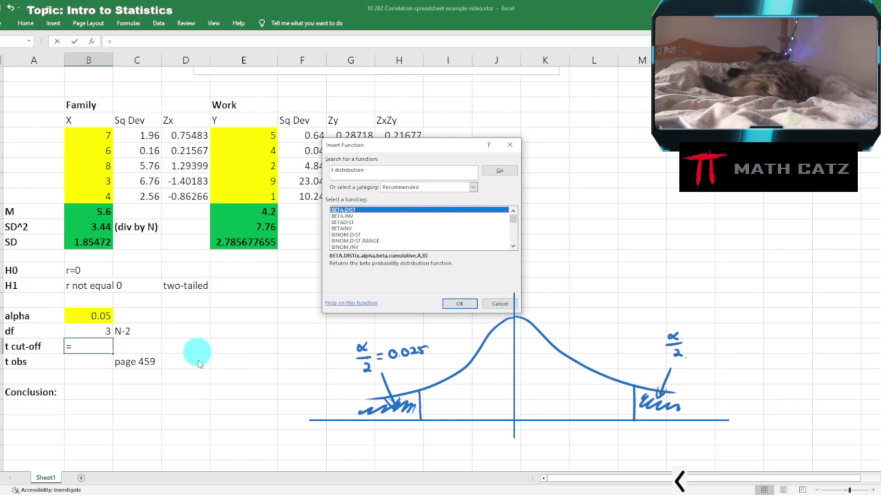
# Find the left-tailed inverse t-distribution function T.INV among the suggested functions and insert it in the t cut-off cell
pyautogui.scroll(-15, 412, 236)
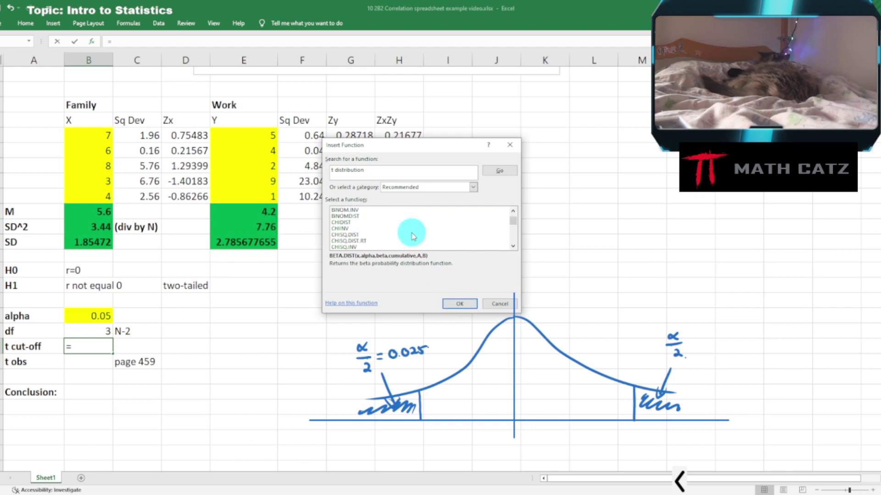
pyautogui.scroll(-5, 412, 236)
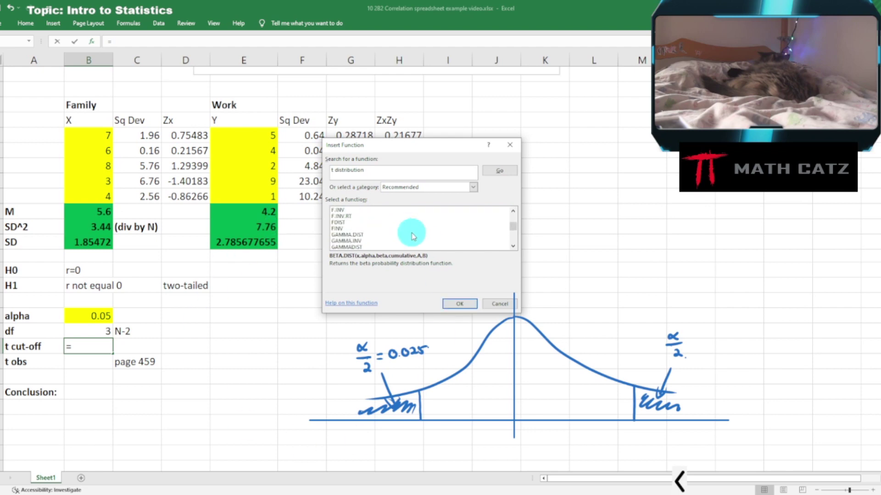
pyautogui.scroll(-4, 412, 236)
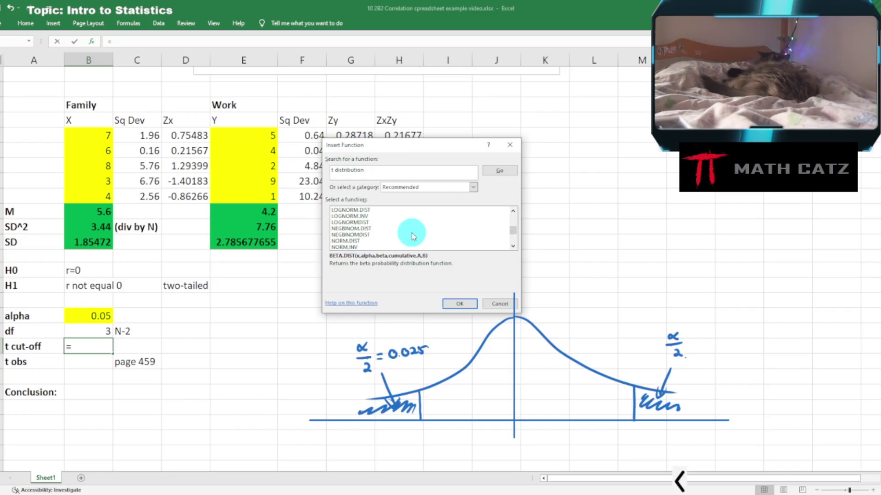
pyautogui.scroll(-6, 411, 236)
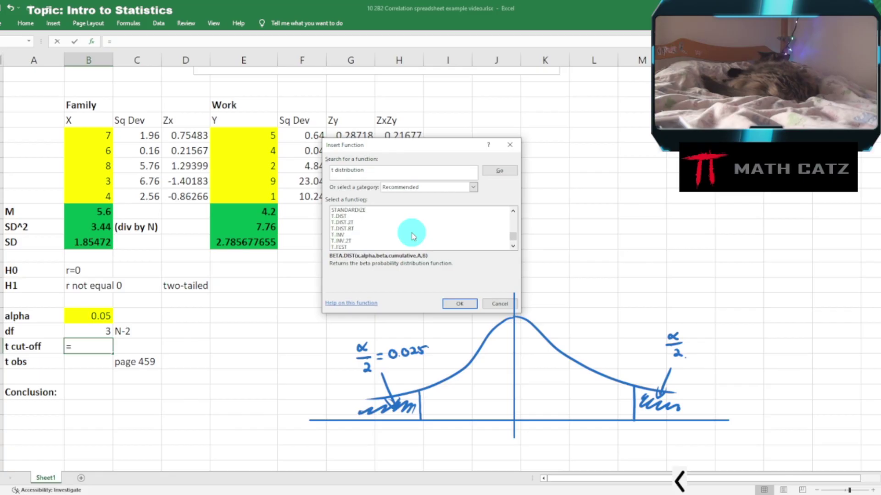
pyautogui.click(357, 216)
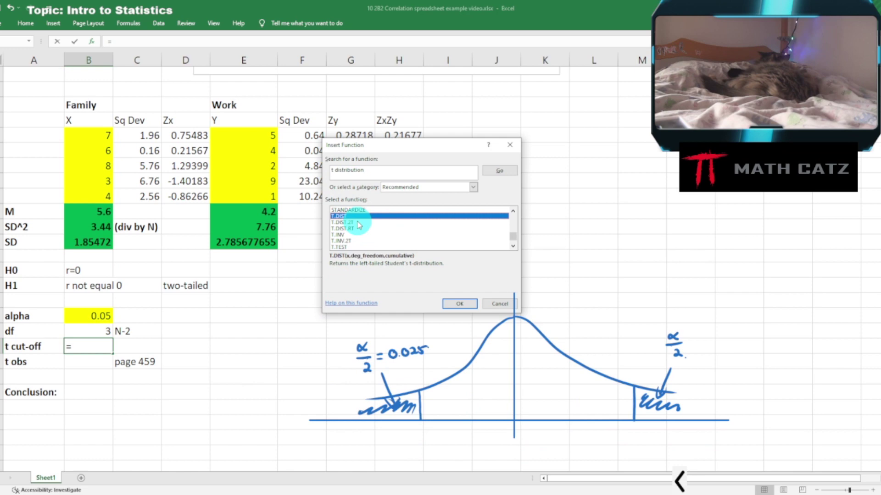
pyautogui.click(373, 240)
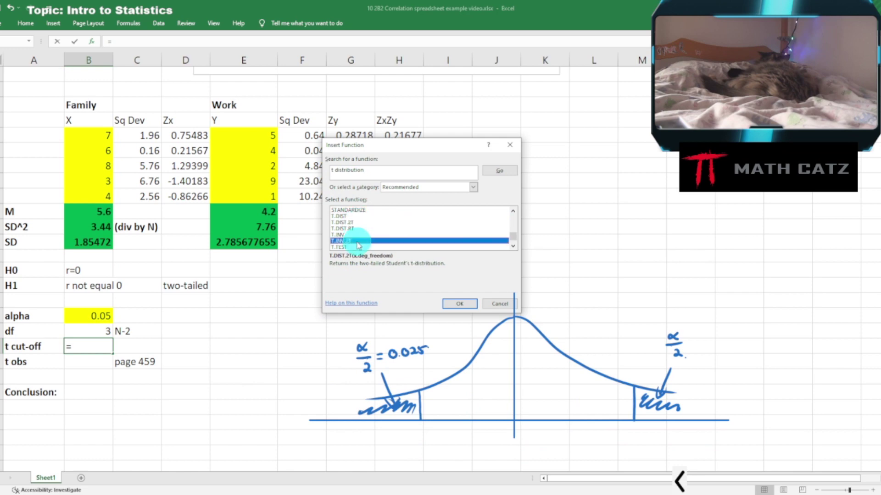
pyautogui.click(369, 234)
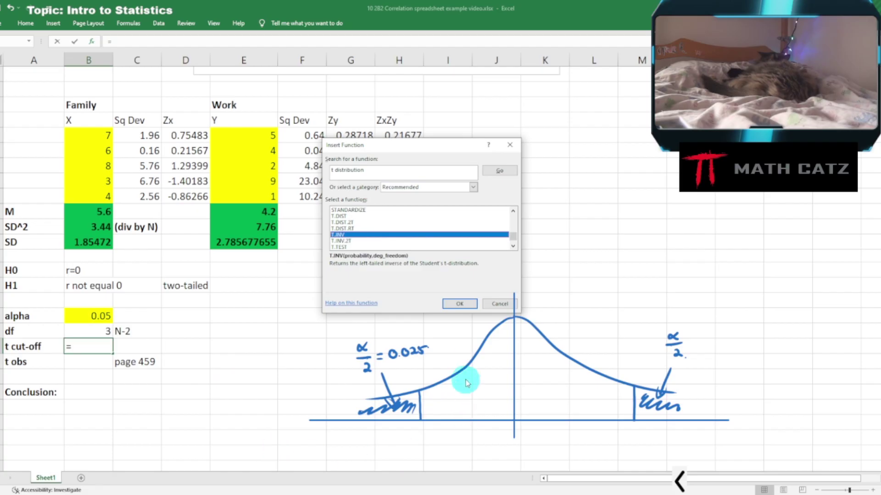
pyautogui.click(459, 304)
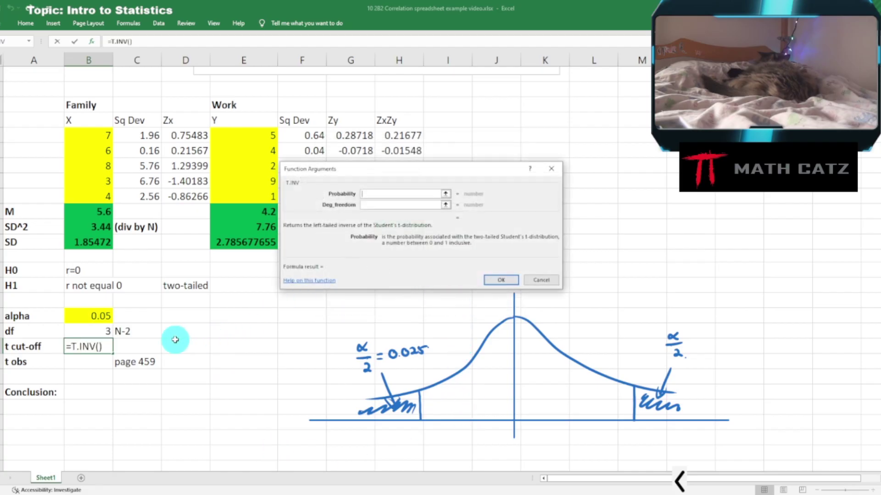
# Complete the T.INV arguments with half of alpha (B32/2) as probability and the df cell B33 as degrees of freedom
pyautogui.click(95, 313)
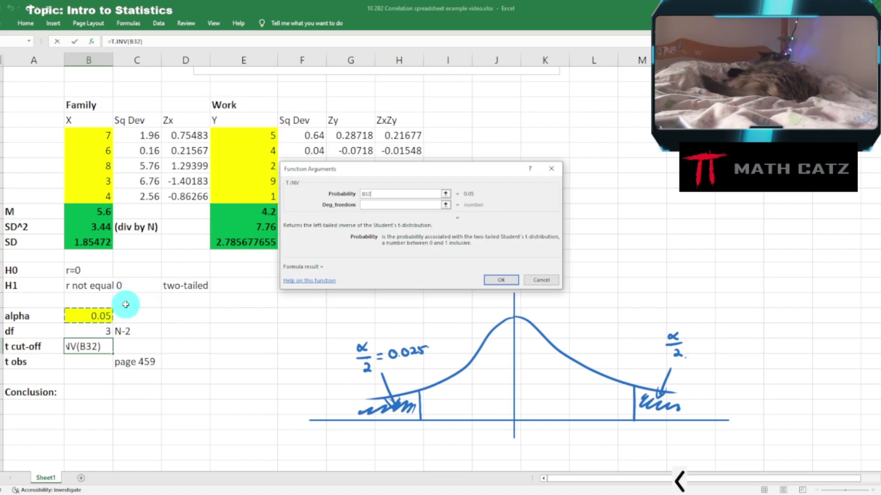
pyautogui.write('/2')
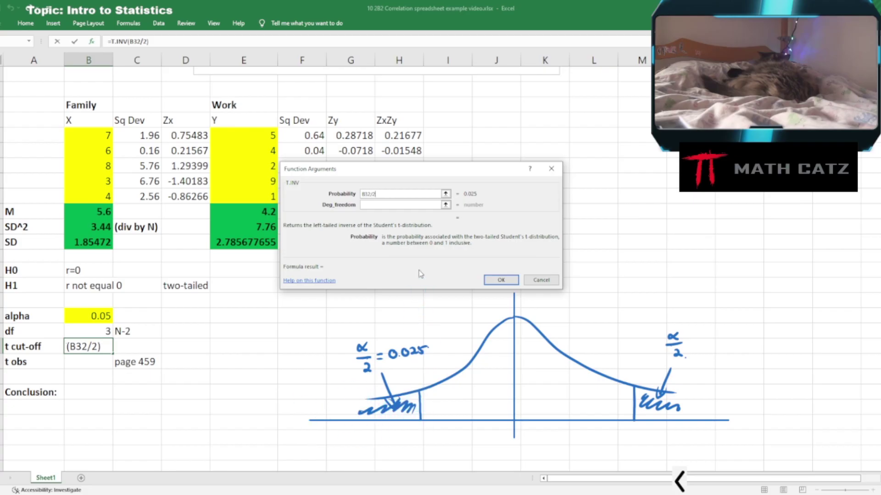
pyautogui.click(372, 203)
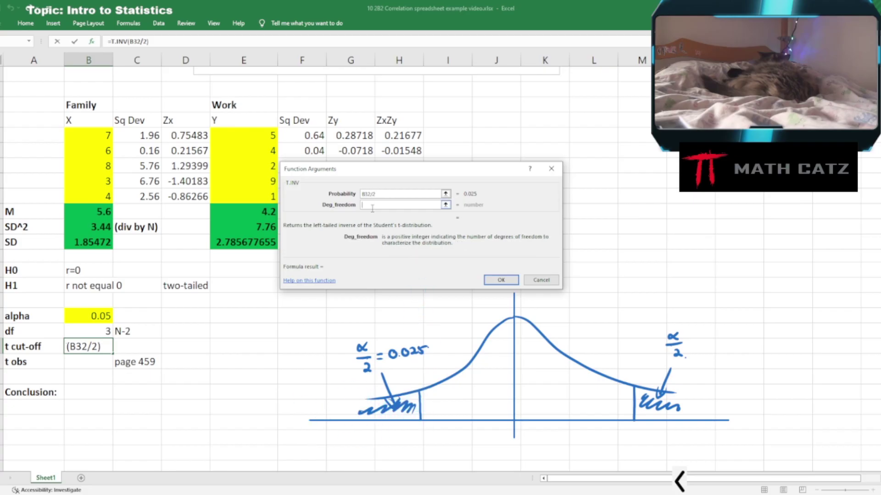
pyautogui.click(78, 330)
pyautogui.click(501, 281)
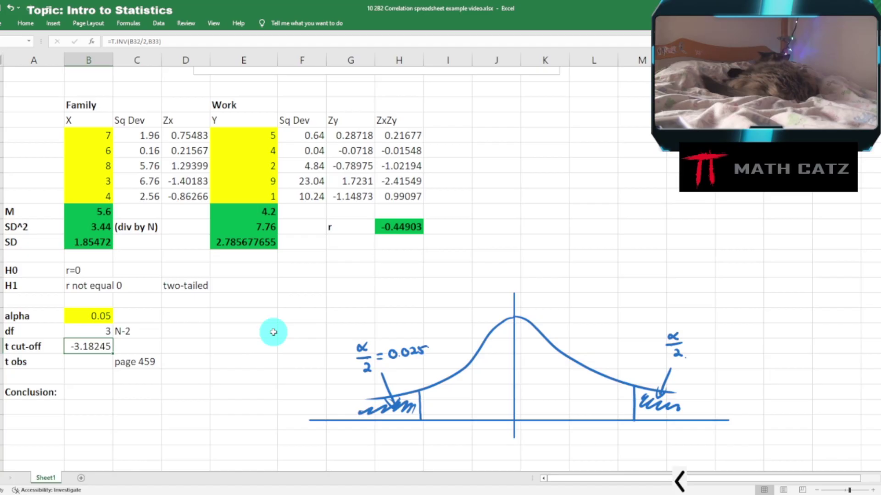
# Handwrite −3.18 under the lower cut-off line and 3.18 under the upper one on the bell curve sketch, and leave drawing mode
pyautogui.click(679, 483)
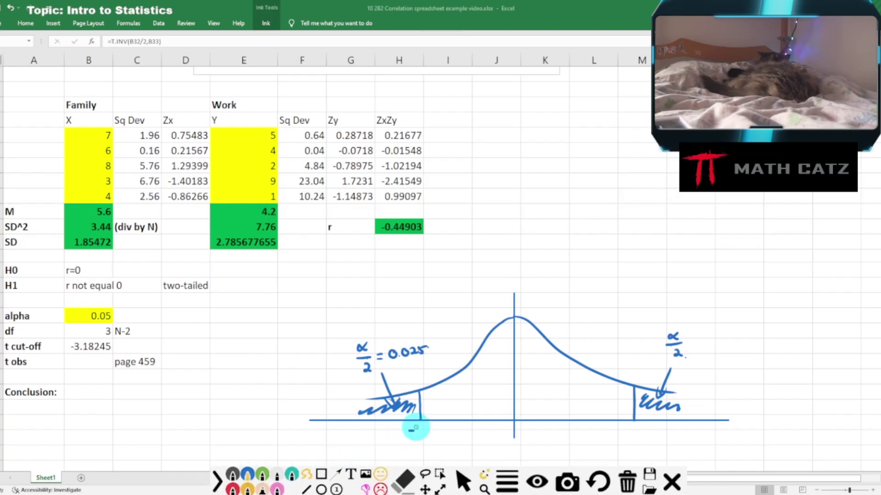
pyautogui.moveTo(417, 427); pyautogui.dragTo(432, 434)
pyautogui.click(424, 433)
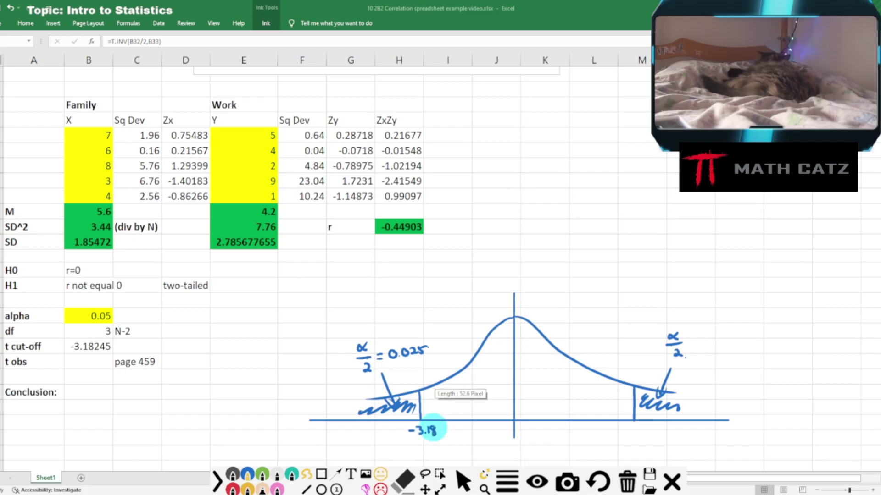
pyautogui.moveTo(625, 427)
pyautogui.mouseDown()
pyautogui.moveTo(627, 436)
pyautogui.moveTo(645, 428)
pyautogui.mouseUp()
pyautogui.click(637, 435)
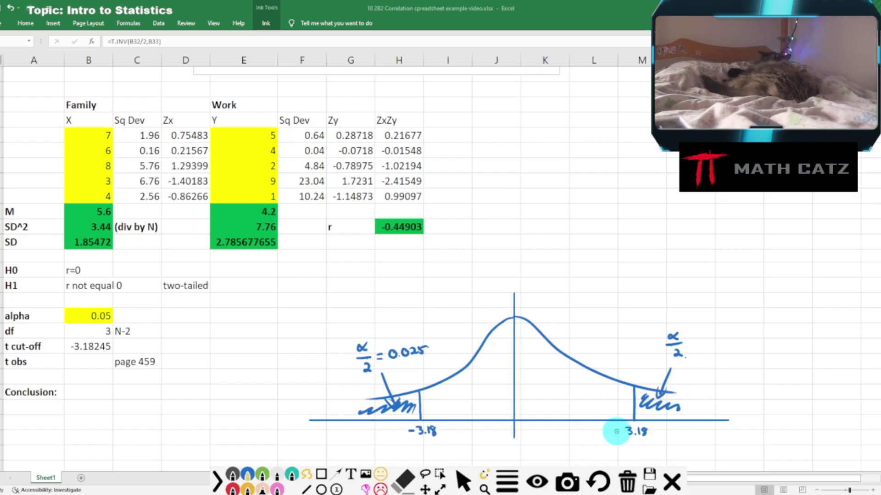
pyautogui.click(217, 482)
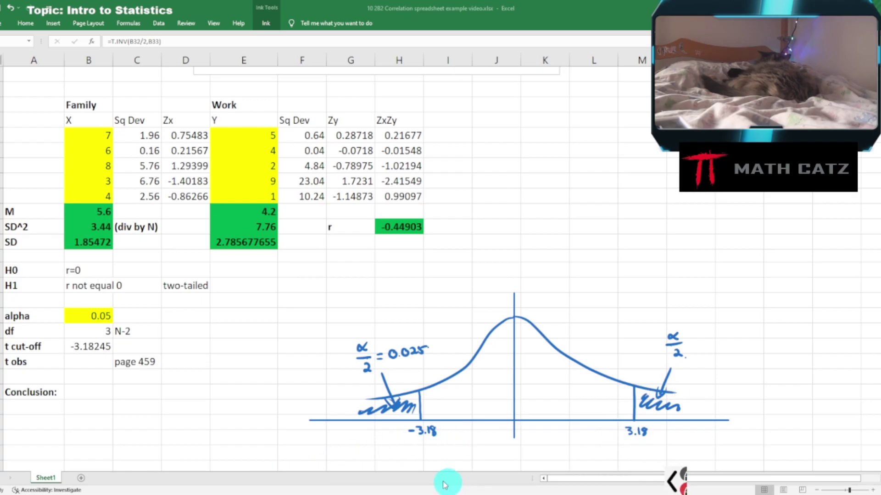
# Switch to the statistics textbook PDF, look up the t formula for a correlation on page 459, and return to the workbook
pyautogui.click(94, 370)
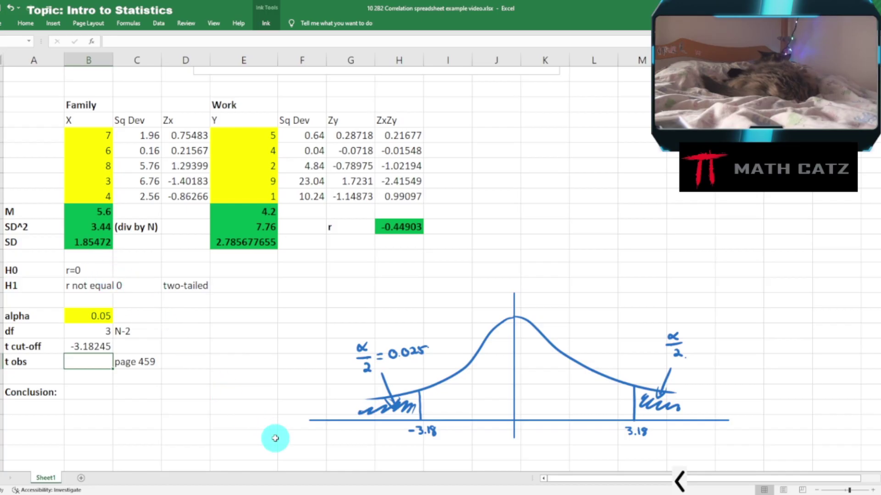
pyautogui.moveTo(252, 494)
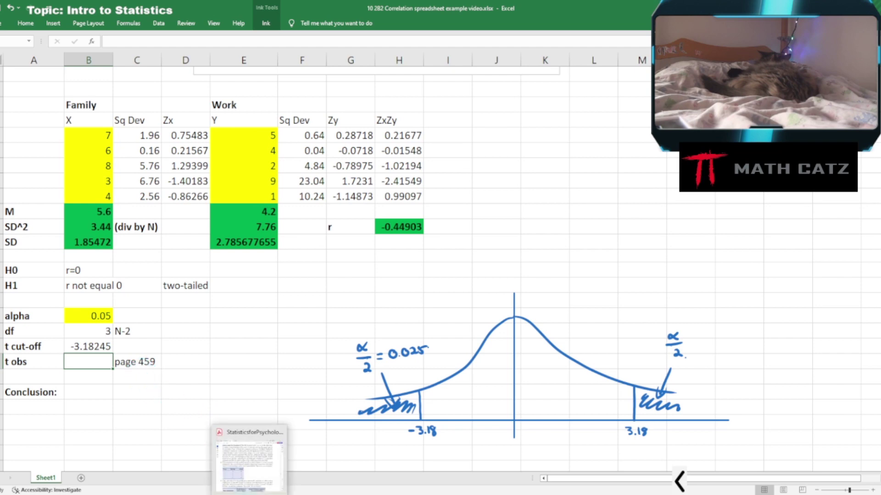
pyautogui.click(246, 492)
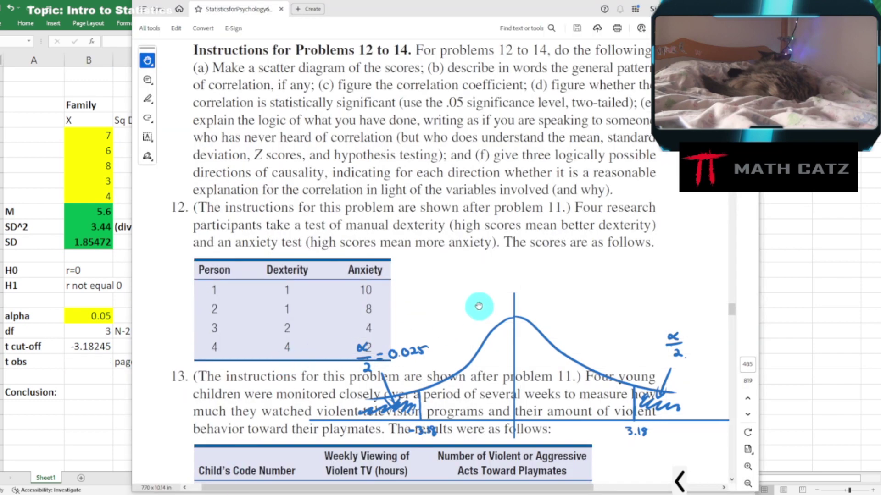
pyautogui.click(748, 363)
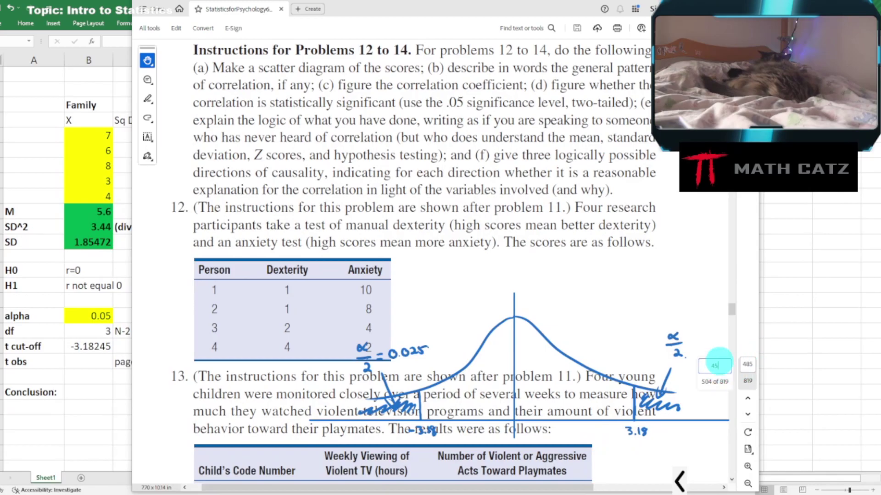
pyautogui.press('Return')
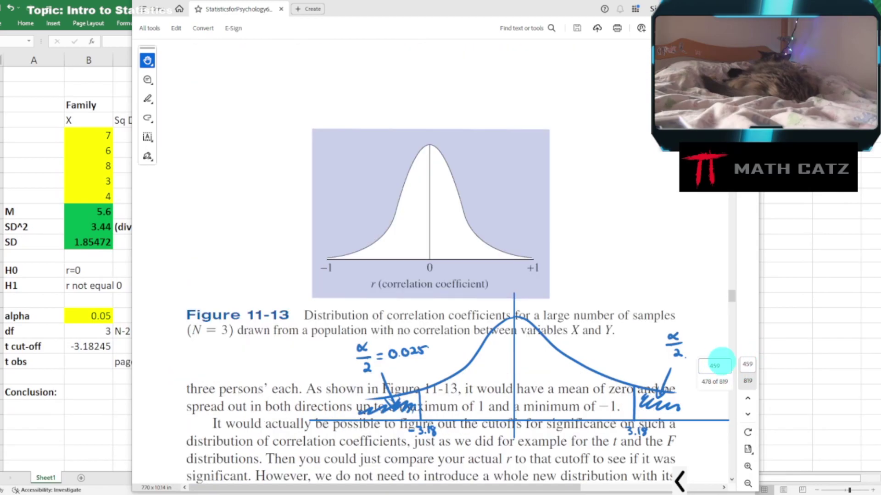
pyautogui.scroll(-5, 266, 300)
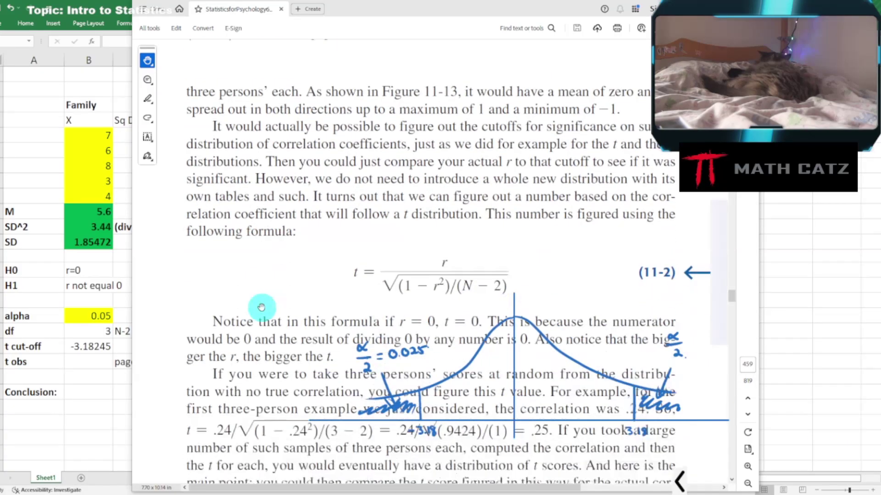
pyautogui.scroll(-1, 261, 307)
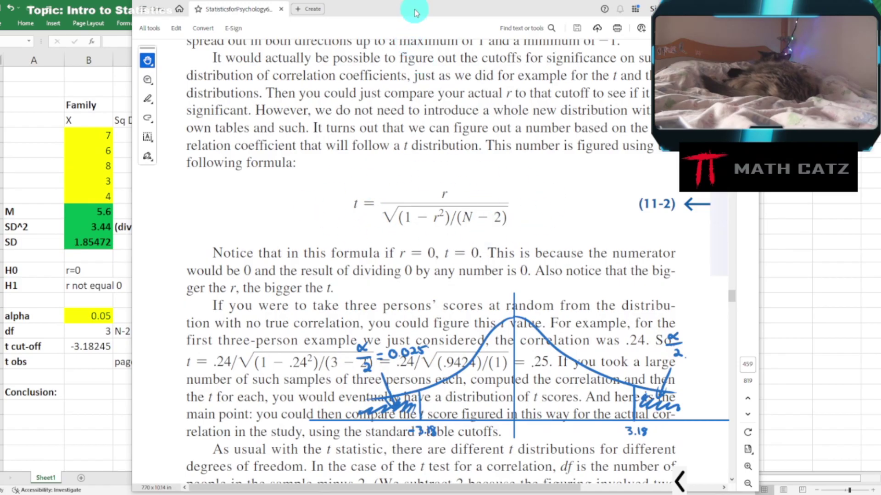
pyautogui.moveTo(415, 13); pyautogui.dragTo(0, 62)
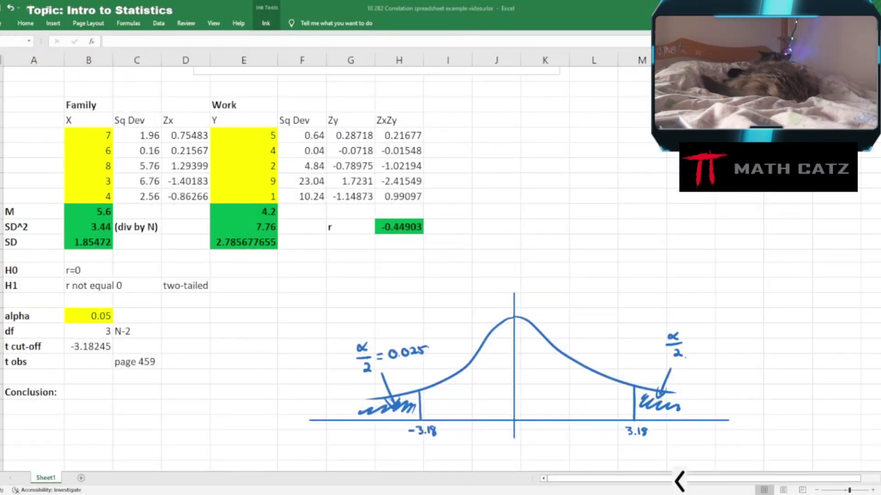
# Calculate the observed t in the t obs cell with the formula =H26/SQRT((1-H26^2)/(5-2))
pyautogui.click(88, 362)
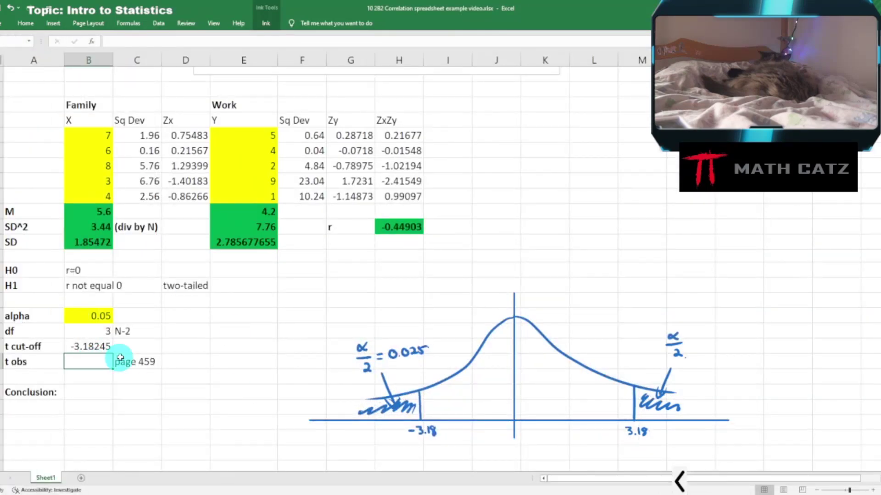
pyautogui.write('=')
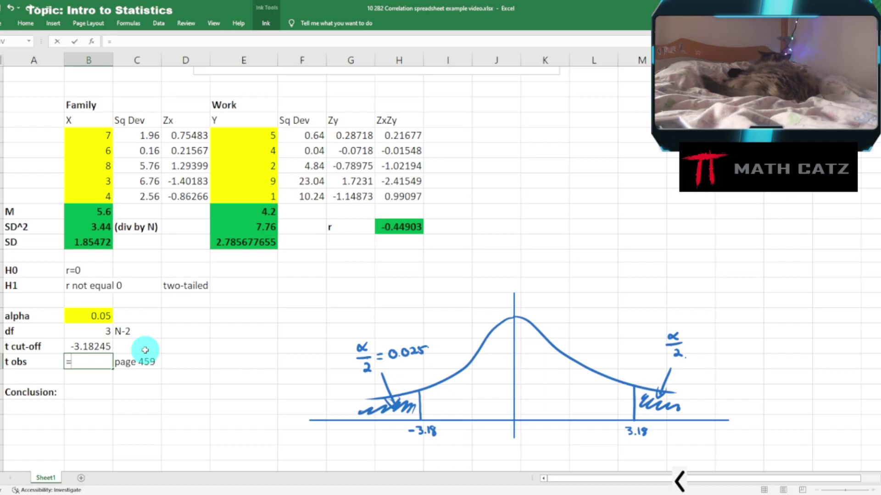
pyautogui.click(382, 229)
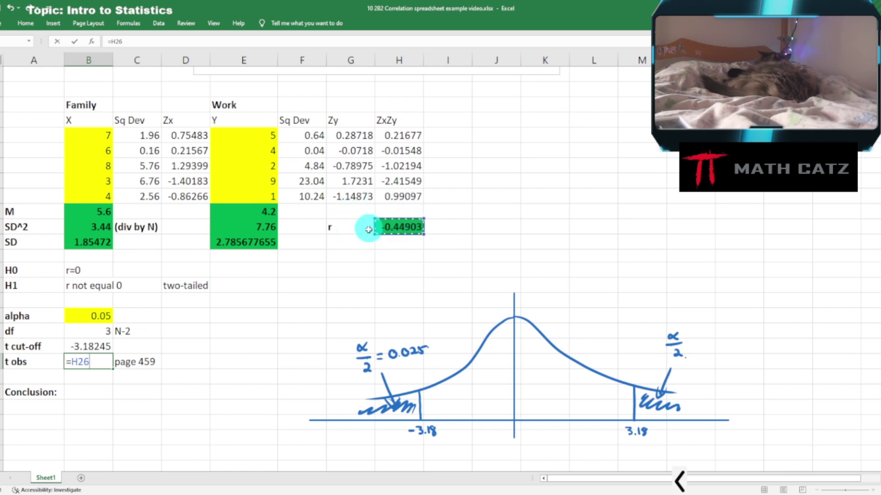
pyautogui.write('/SQRT(')
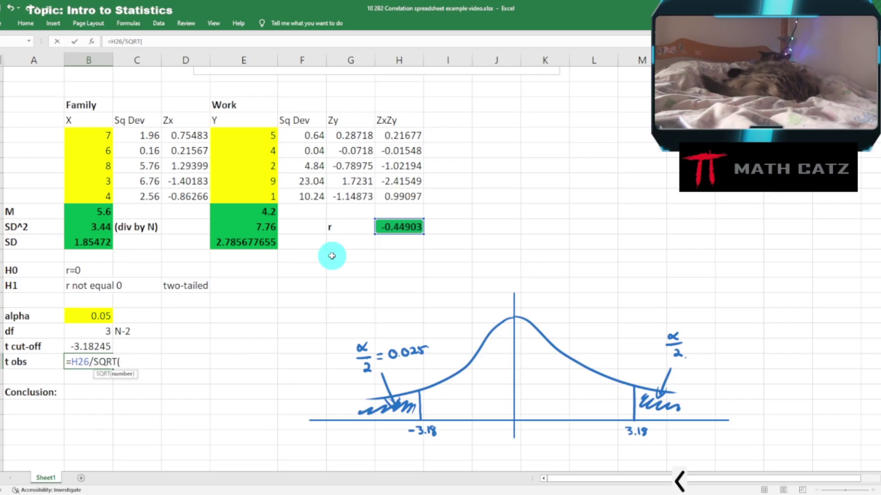
pyautogui.write(')')
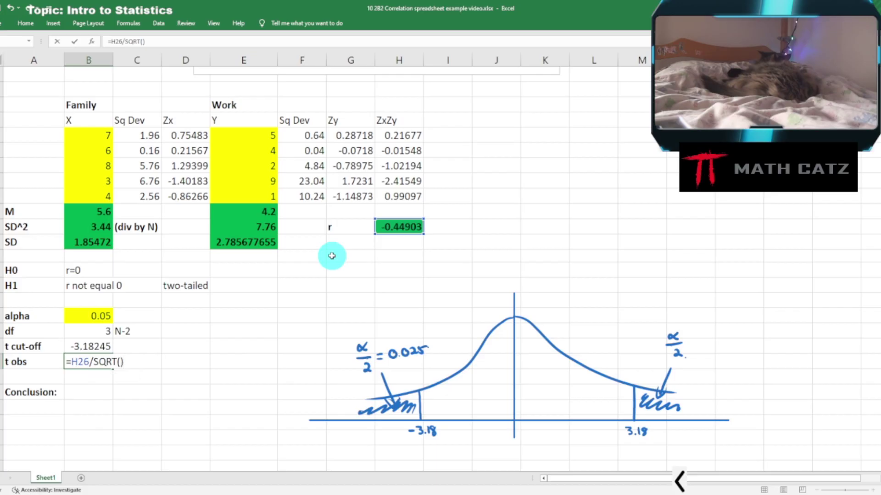
pyautogui.click(120, 362)
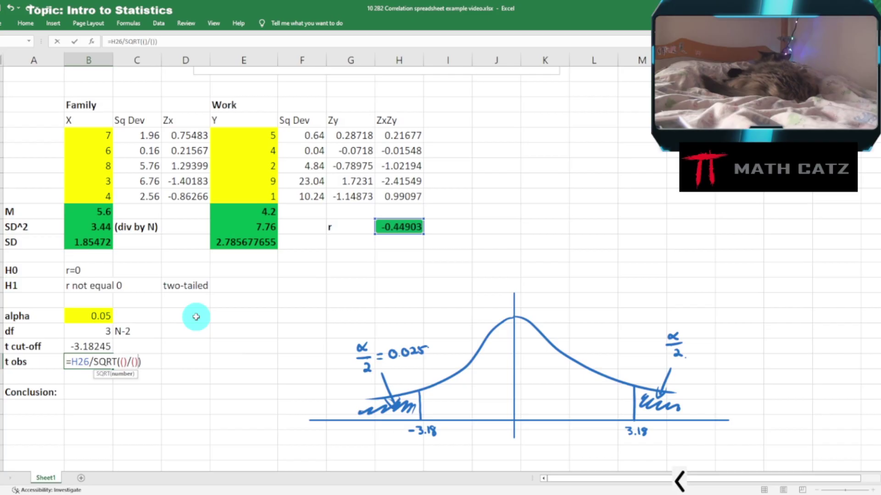
pyautogui.click(123, 362)
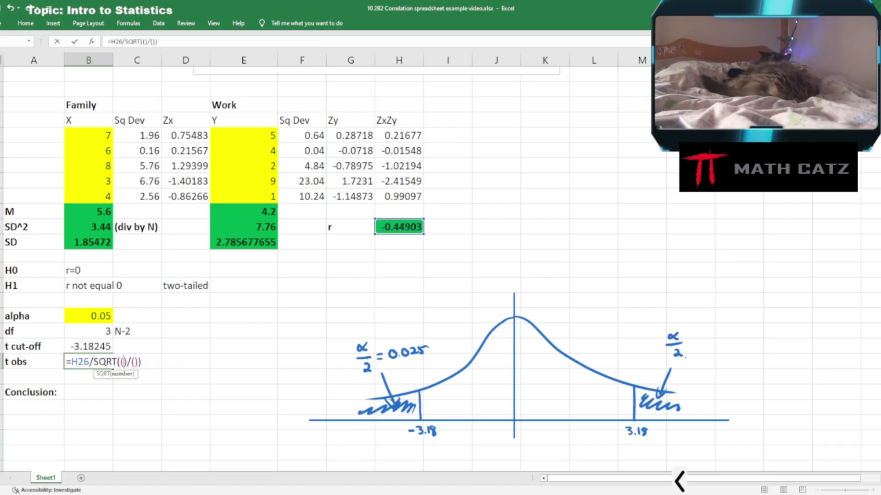
pyautogui.write('1-')
pyautogui.click(388, 228)
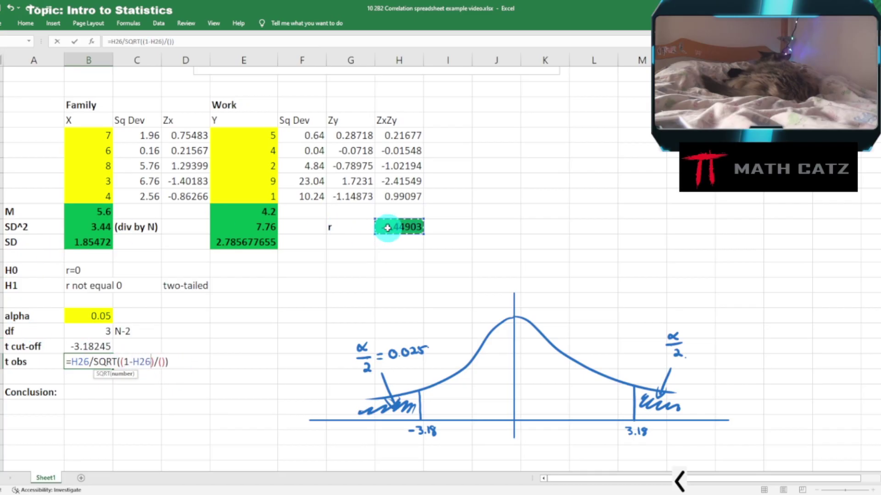
pyautogui.write('^2')
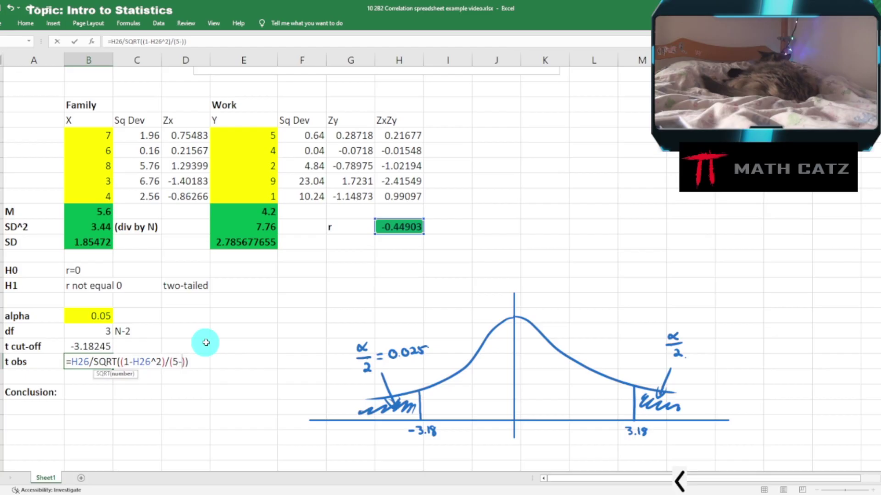
pyautogui.write('2')
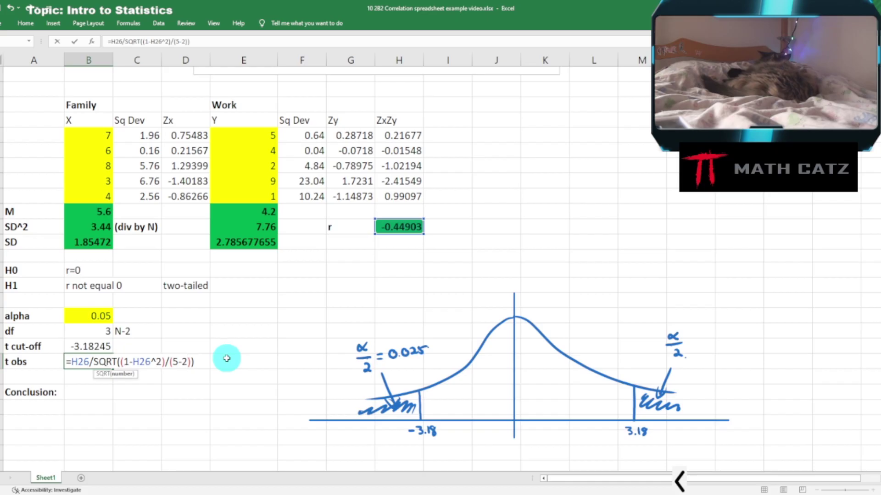
pyautogui.press('Return')
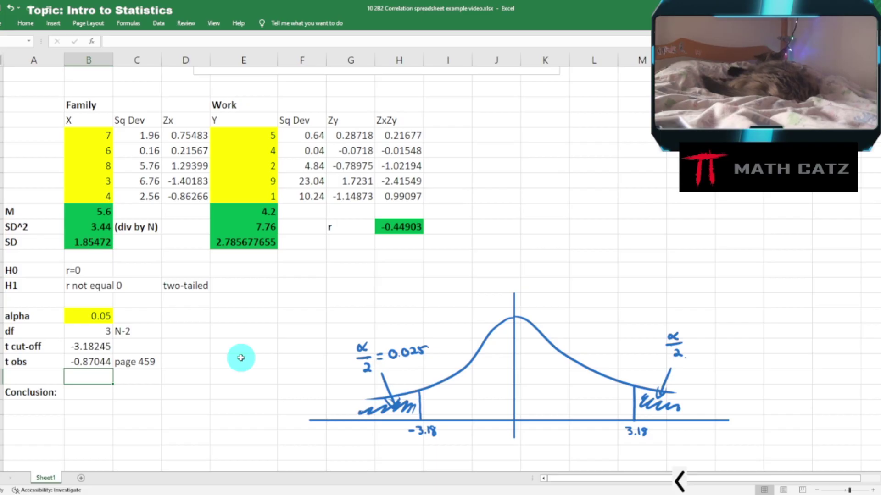
# Mark −0.87 in red on the axis of the bell curve sketch between −3.18 and the centre, and leave drawing mode
pyautogui.click(679, 480)
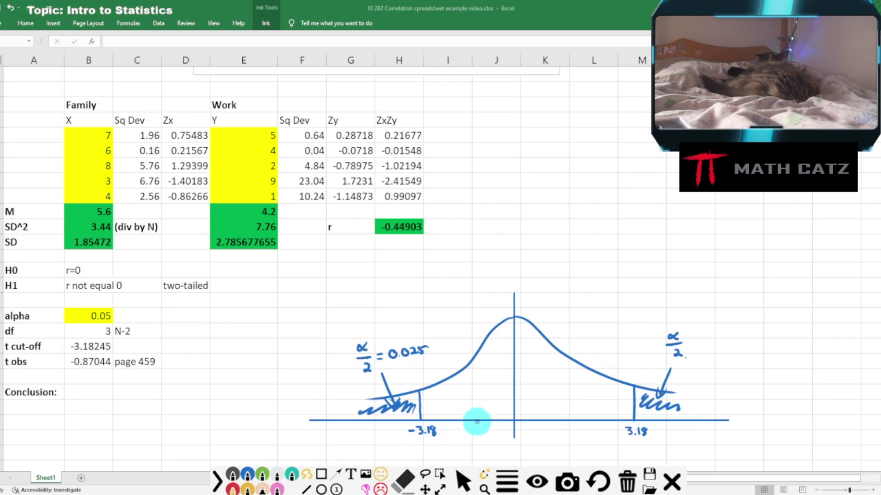
pyautogui.moveTo(477, 421)
pyautogui.mouseDown()
pyautogui.moveTo(467, 432)
pyautogui.moveTo(489, 434)
pyautogui.moveTo(478, 428)
pyautogui.mouseUp()
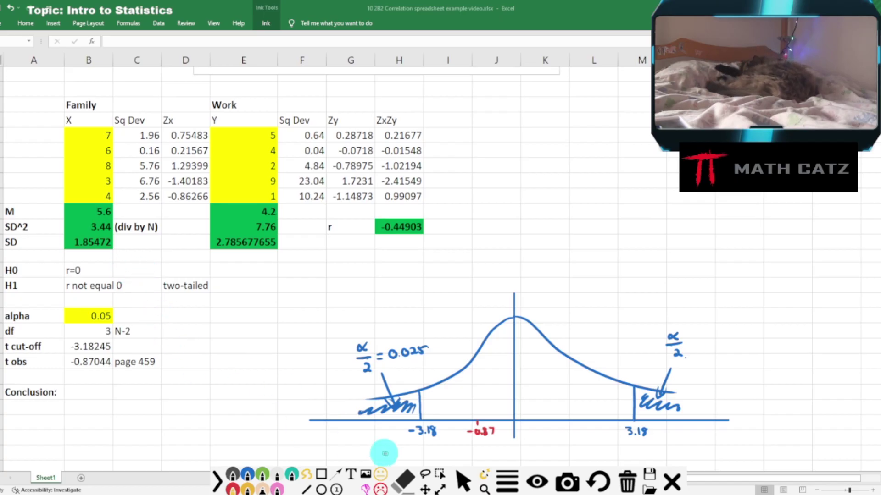
pyautogui.click(462, 484)
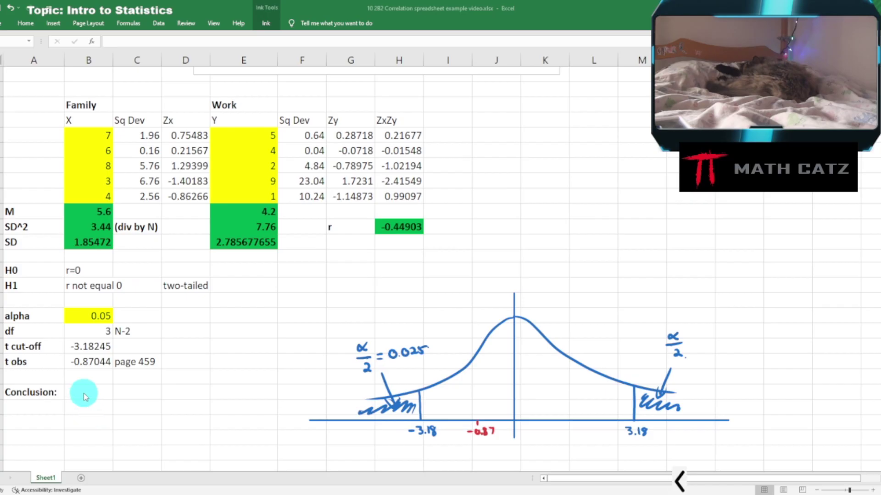
# Enter "Do not reject H0." as the conclusion in the cell beside the Conclusion label
pyautogui.click(87, 393)
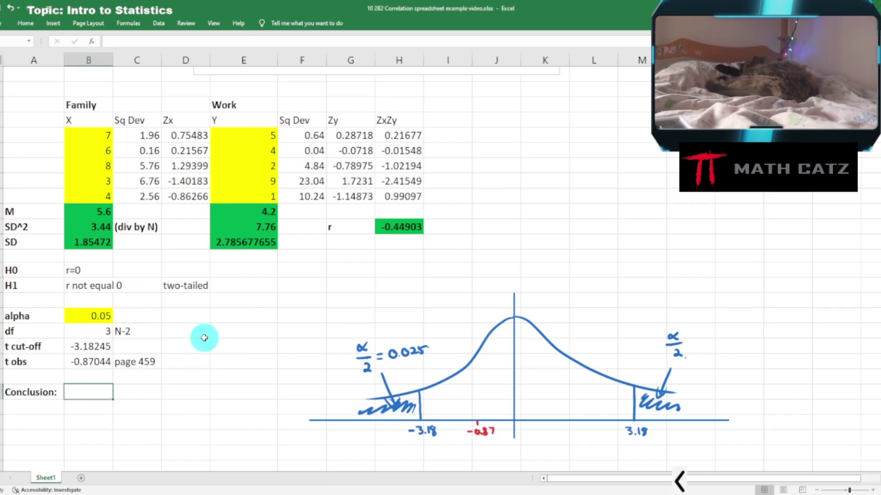
pyautogui.write('Do not reject H')
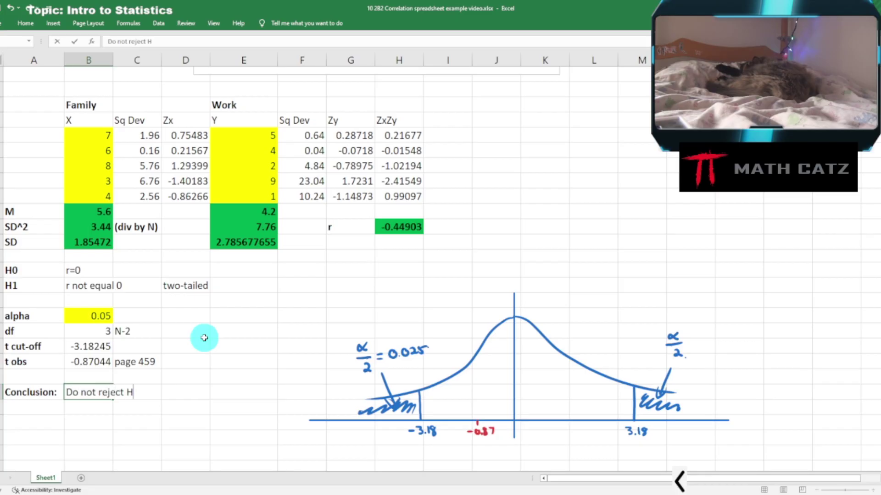
pyautogui.write('0.')
pyautogui.press('Return')
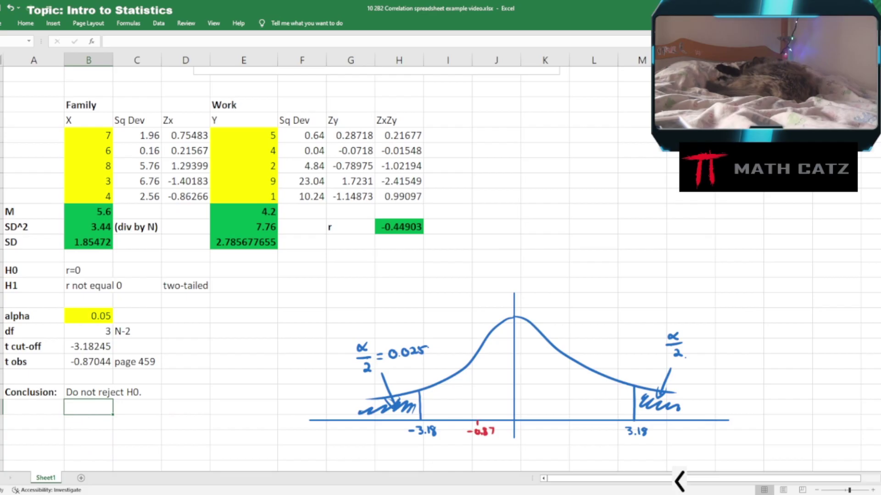
# Switch to the statistics textbook PDF and go to page 485 with the practice problems
pyautogui.moveTo(504, 494); pyautogui.dragTo(591, 23)
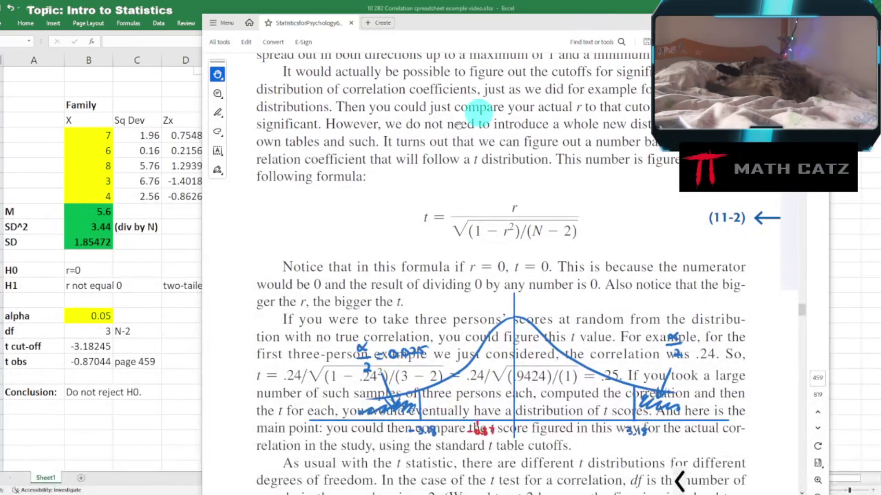
pyautogui.scroll(5, 155, 258)
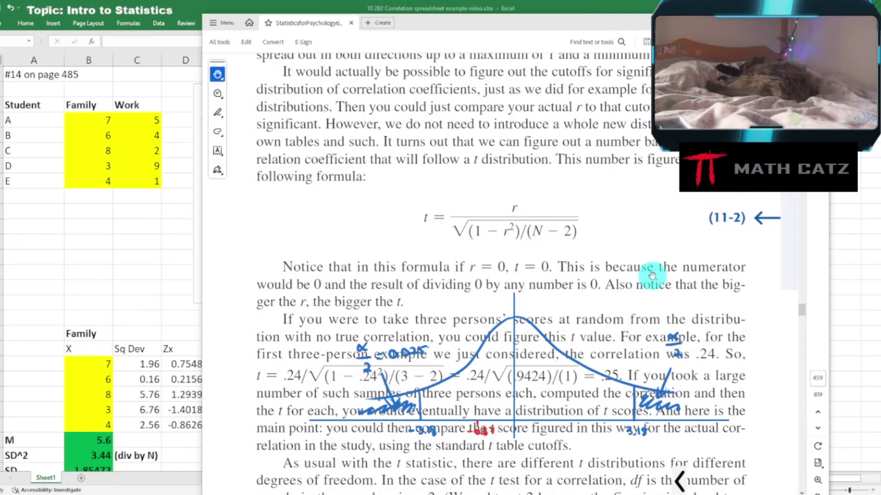
pyautogui.click(817, 378)
pyautogui.moveTo(785, 380); pyautogui.dragTo(797, 374)
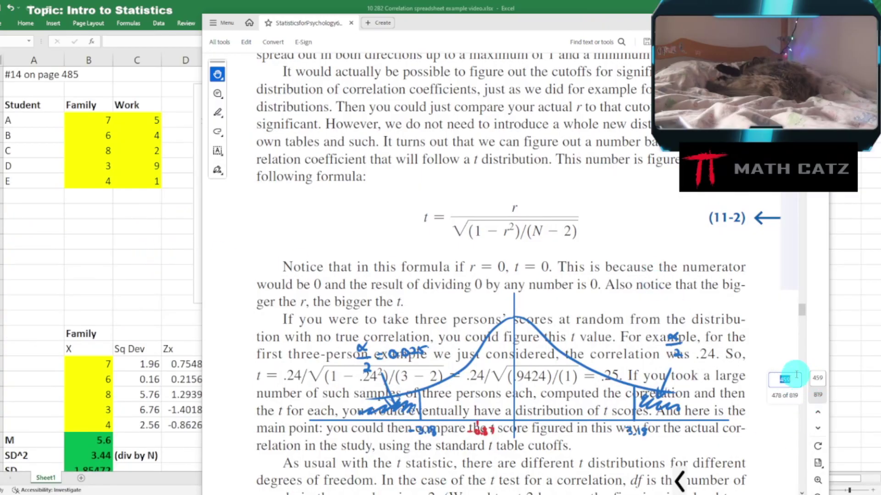
pyautogui.write('485')
pyautogui.press('Return')
pyautogui.scroll(-5, 549, 257)
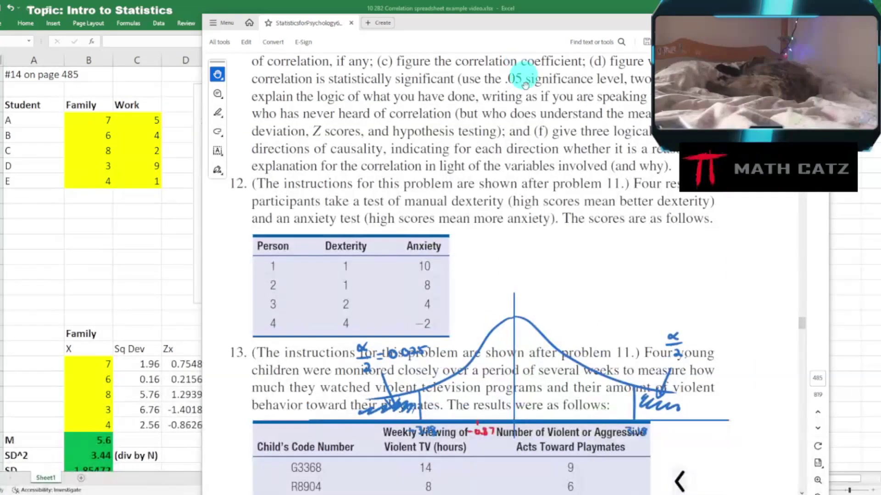
# Clear the whole handwritten bell curve sketch from the screen and close the annotation tool
pyautogui.click(679, 481)
pyautogui.click(626, 483)
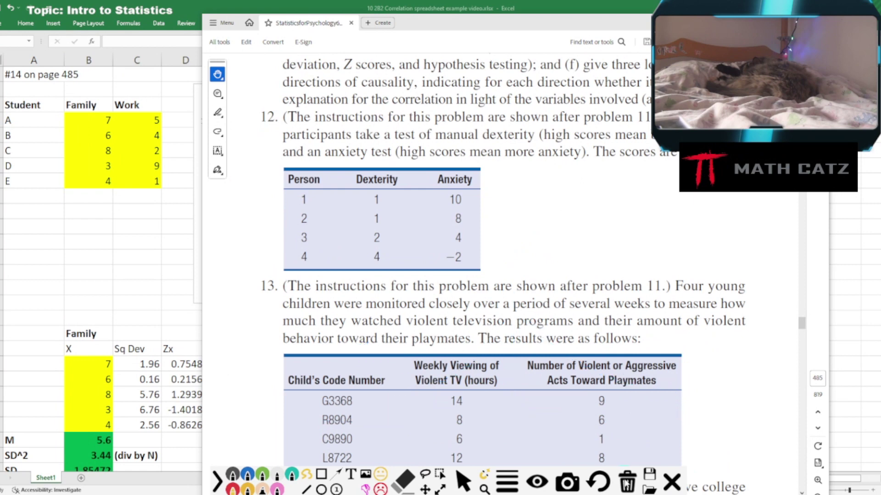
pyautogui.click(671, 482)
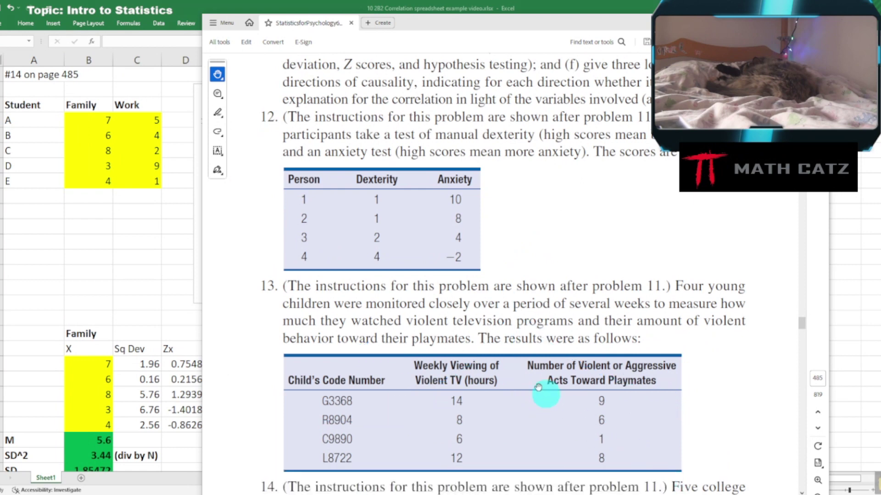
# Read problem 14 about the family and work goals in the textbook, and return to the workbook
pyautogui.scroll(-6, 488, 257)
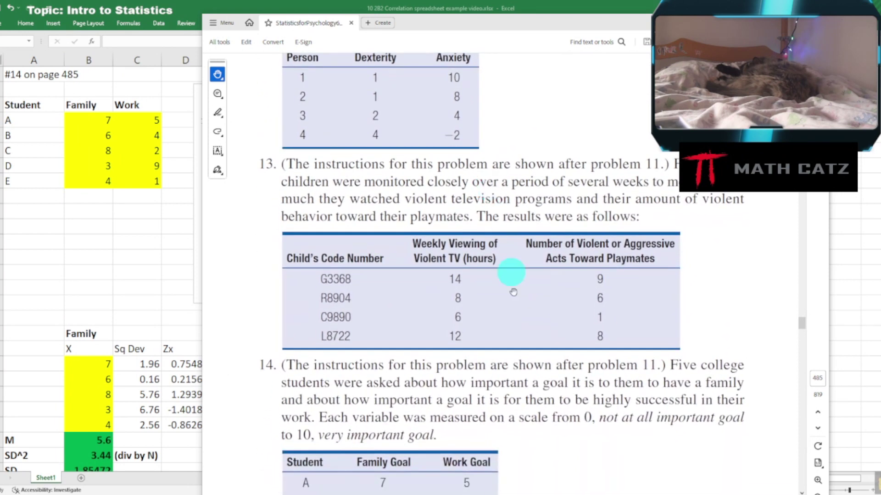
pyautogui.scroll(-3, 509, 212)
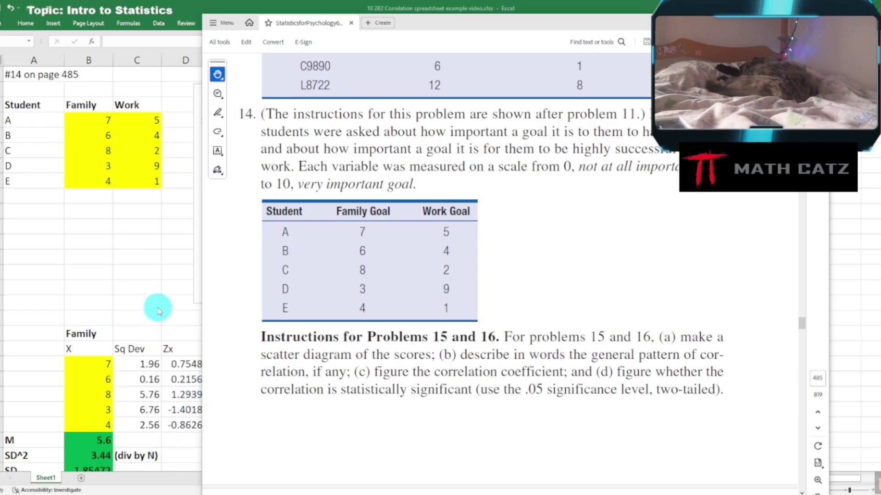
pyautogui.hotkey('alt', 'Tab')
# Write below the conclusion, over two rows, "The evidence is not strong enough to suggest that there is a correlation between family and work priority."
pyautogui.scroll(-8, 157, 305)
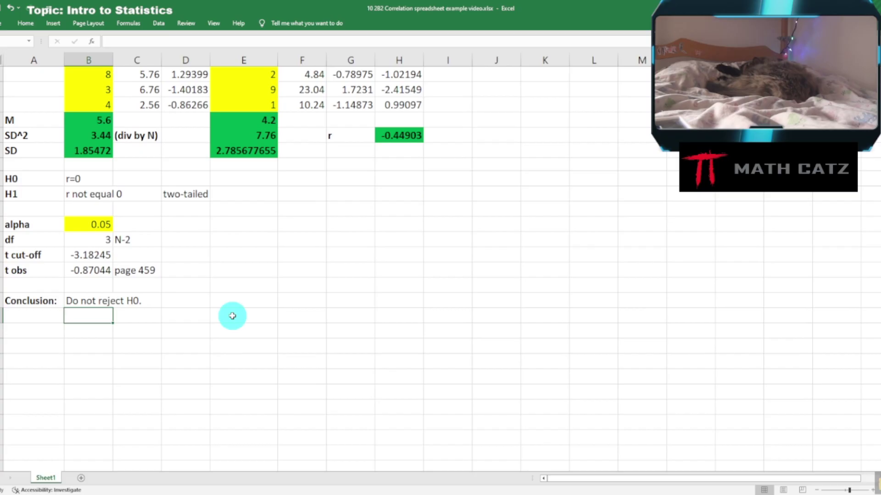
pyautogui.write('The')
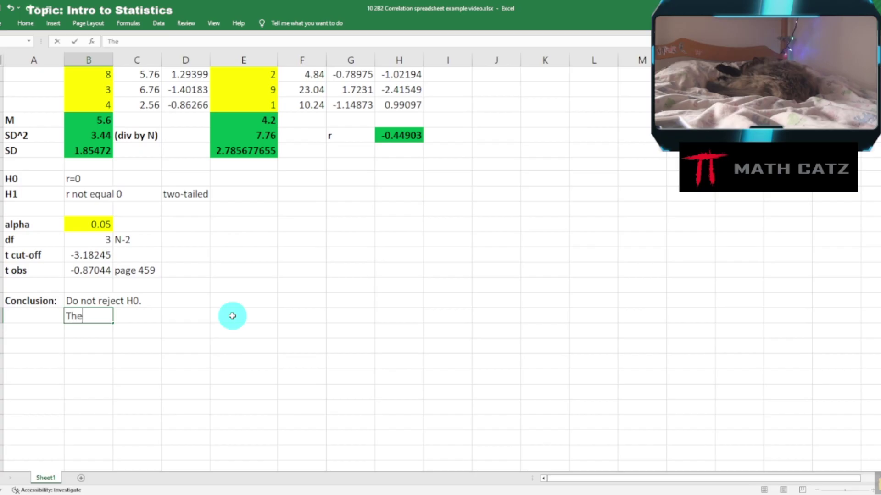
pyautogui.write(' evidence is')
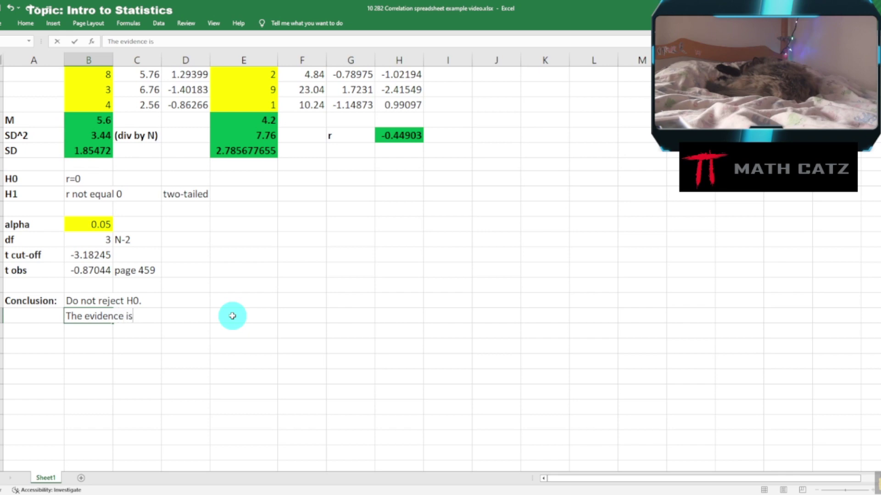
pyautogui.write(' not strong enough to ')
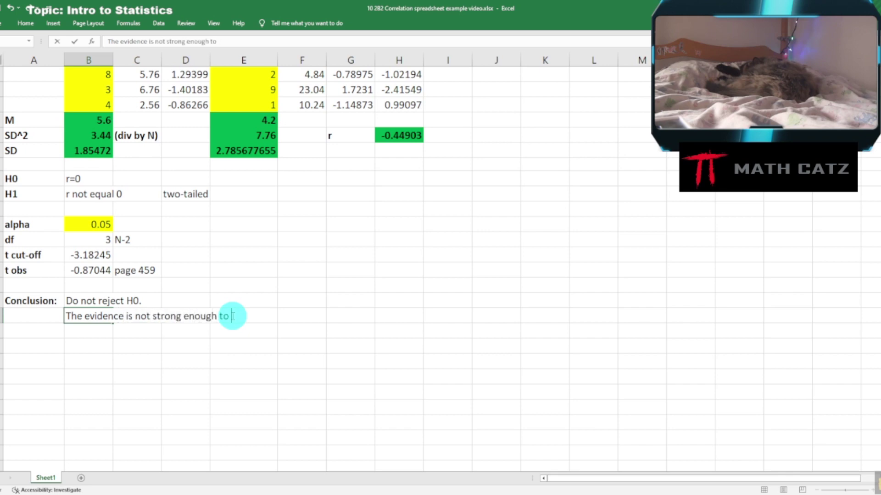
pyautogui.write('rsuggest')
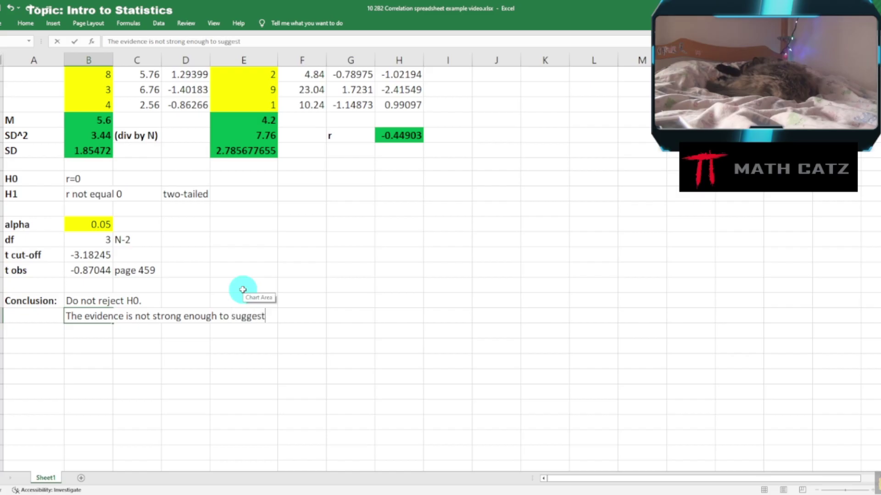
pyautogui.write(' that there is a correlation')
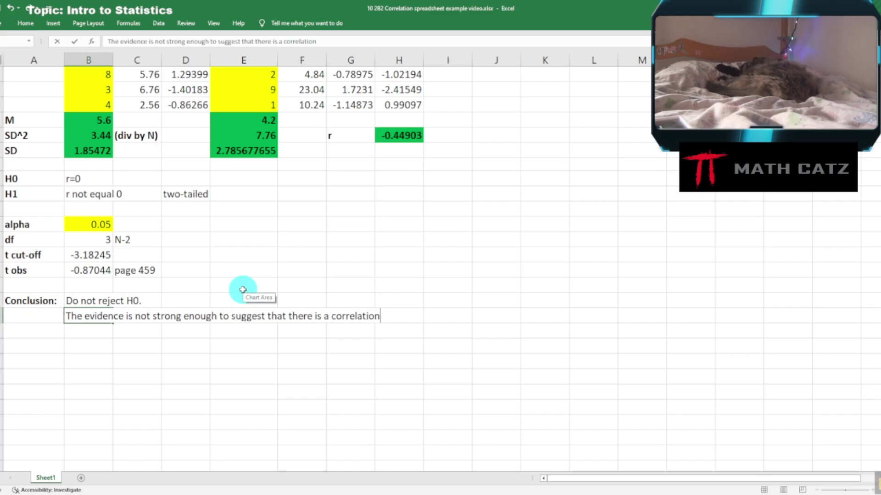
pyautogui.write(' between')
pyautogui.press('Return')
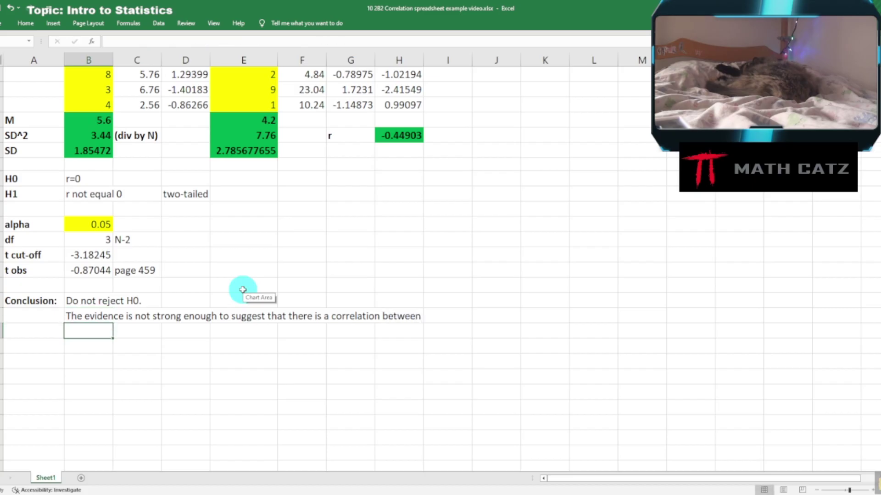
pyautogui.write('family and wor')
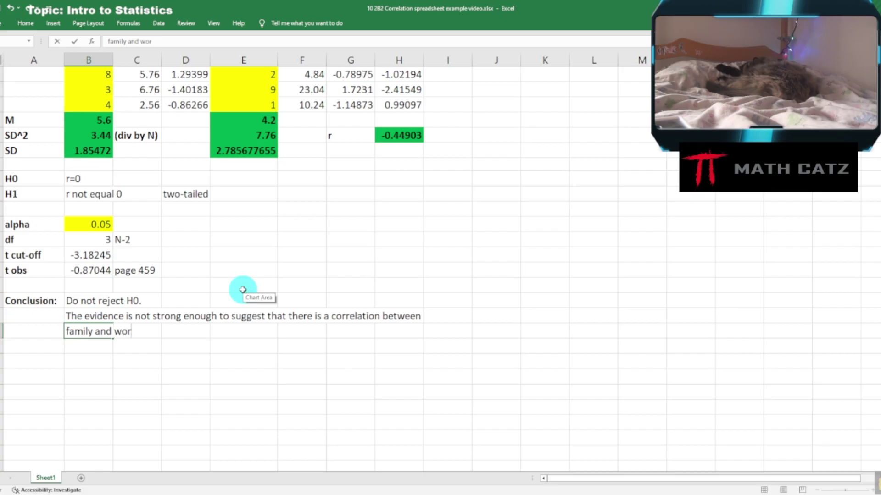
pyautogui.write('k priority.')
pyautogui.click(483, 336)
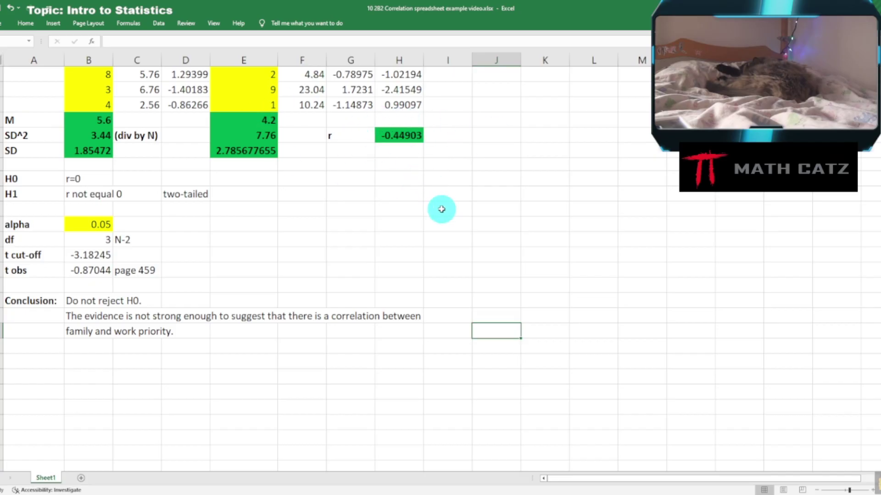
pyautogui.scroll(2, 486, 264)
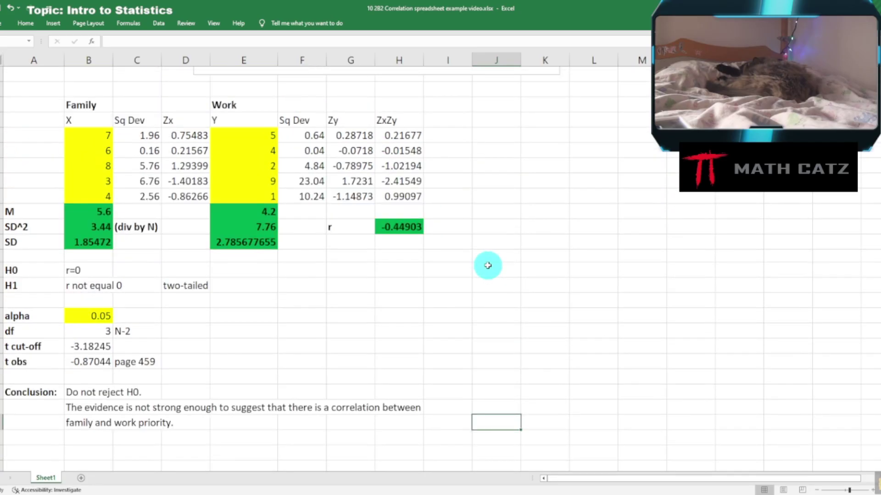
pyautogui.scroll(5, 487, 266)
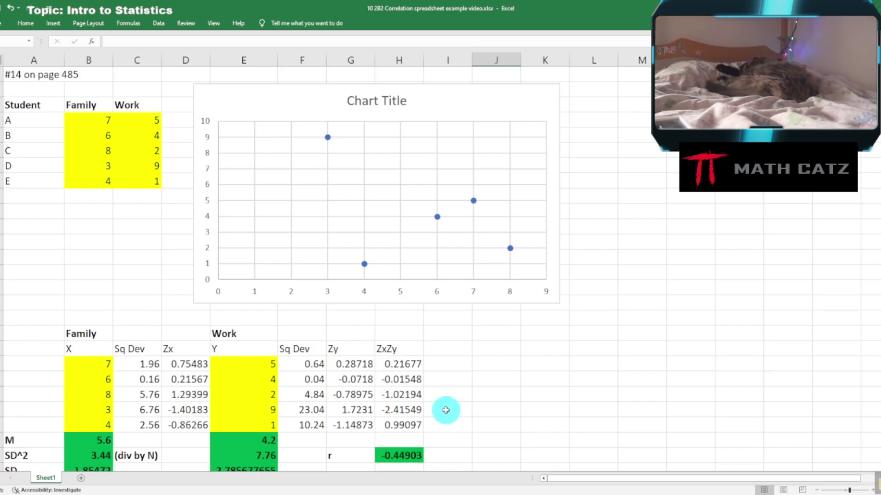
pyautogui.scroll(-3, 445, 410)
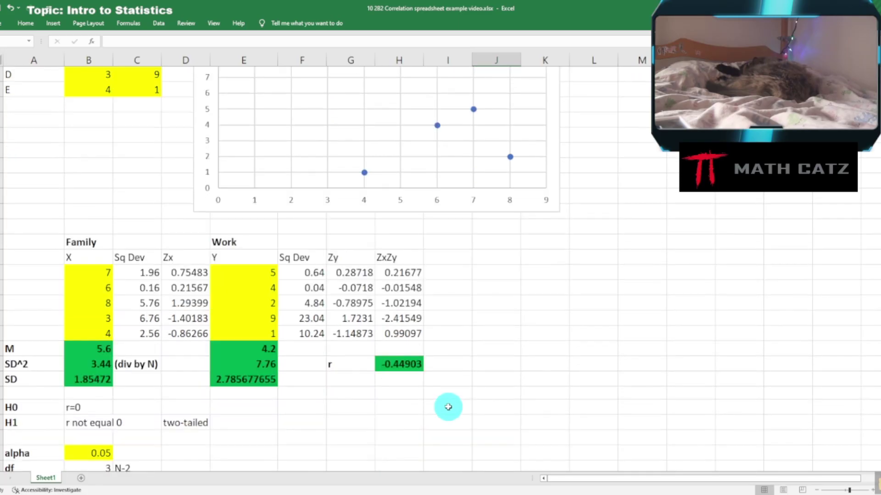
pyautogui.scroll(-2, 449, 407)
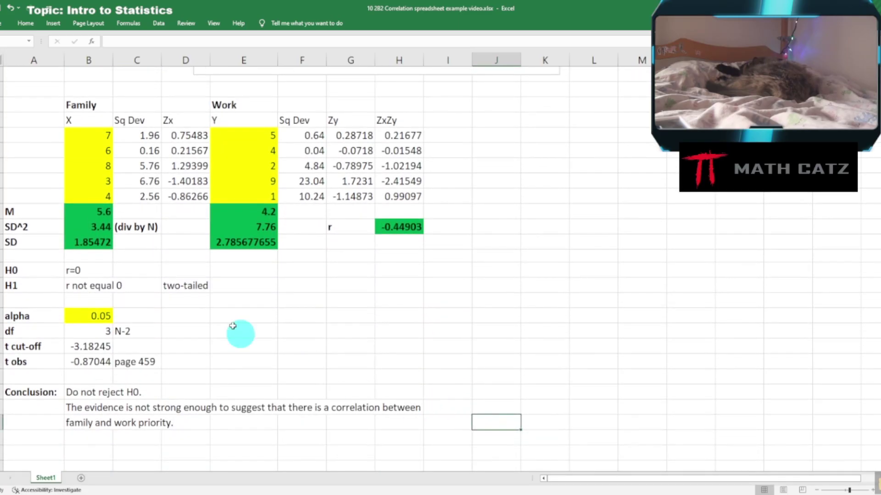